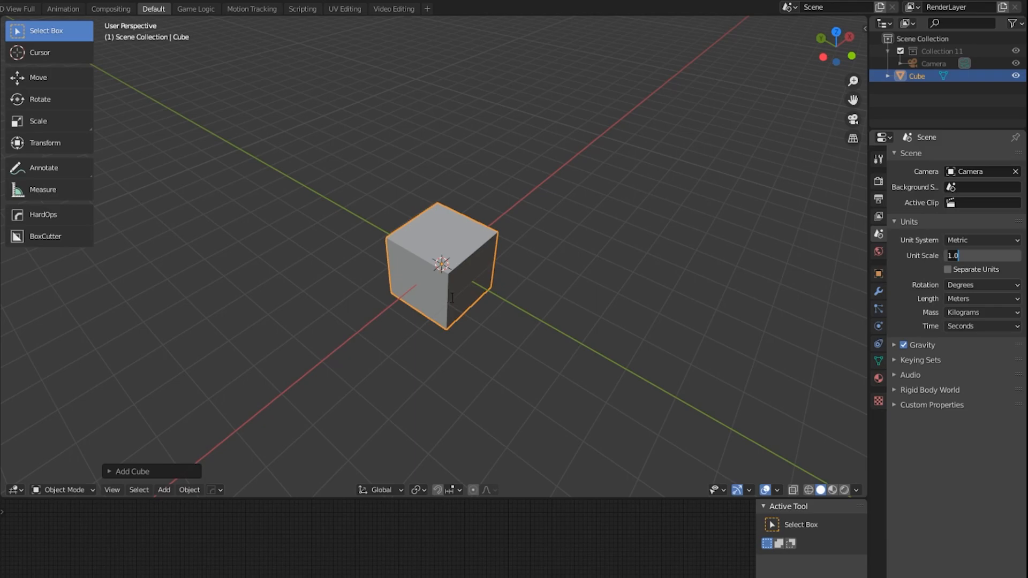
Step: Set the scene's unit scale to 0.001 and its length unit to millimeters
type(".001")
key("Return")
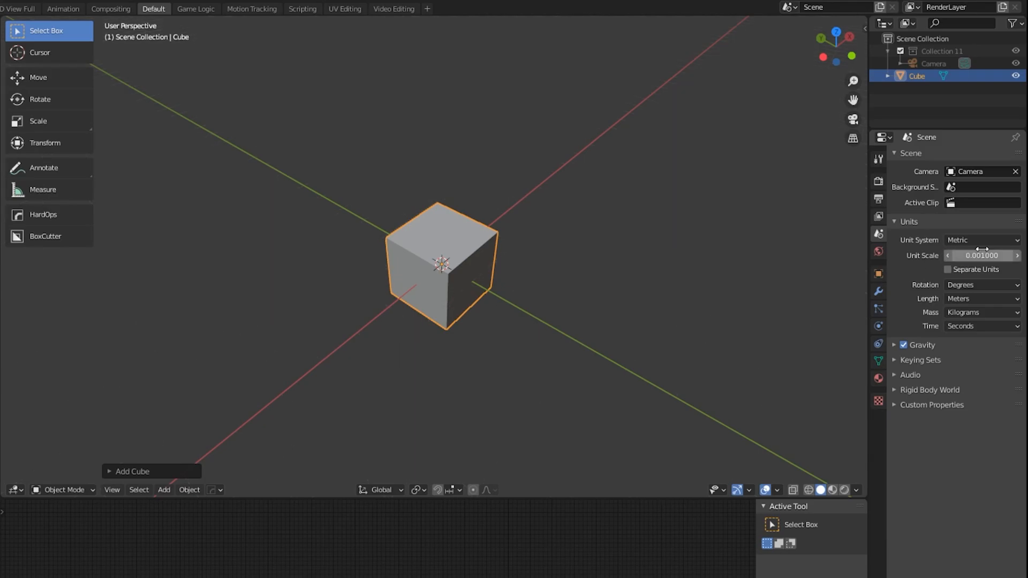
left_click(958, 298)
left_click(960, 368)
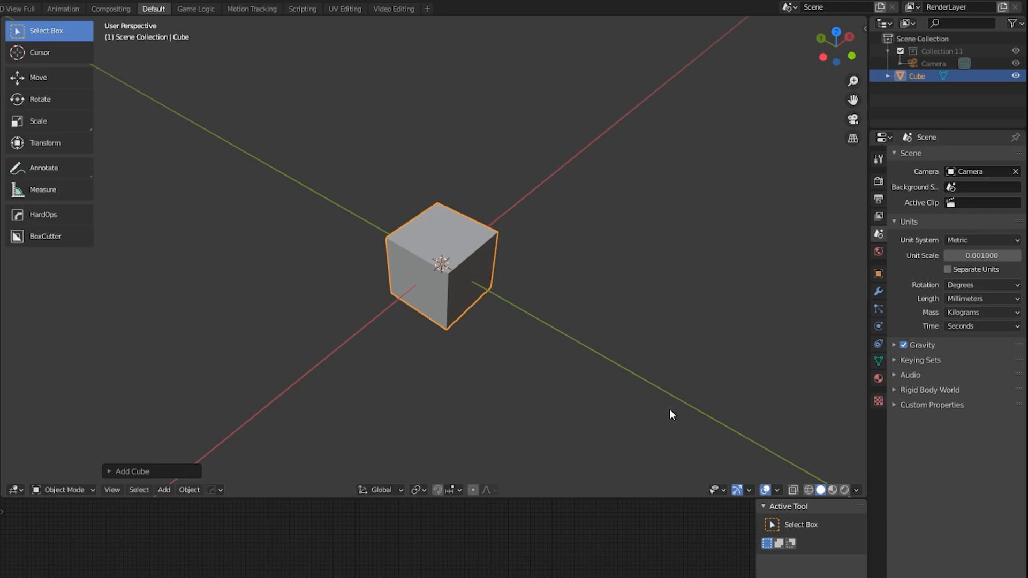
Step: Set the viewport overlay's grid scale to 0.001 to match the millimeter units
left_click(776, 490)
left_click(776, 490)
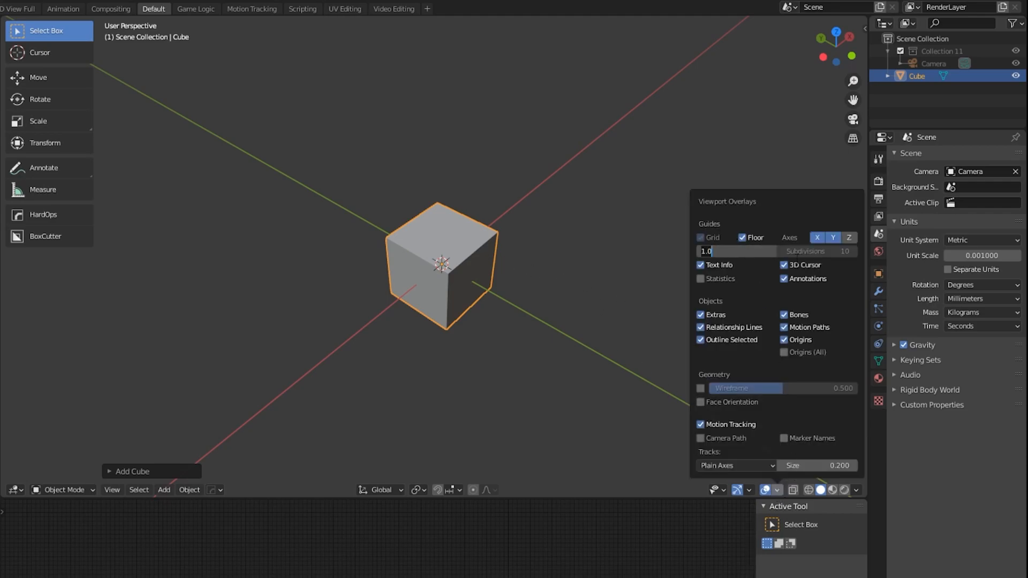
key("Return")
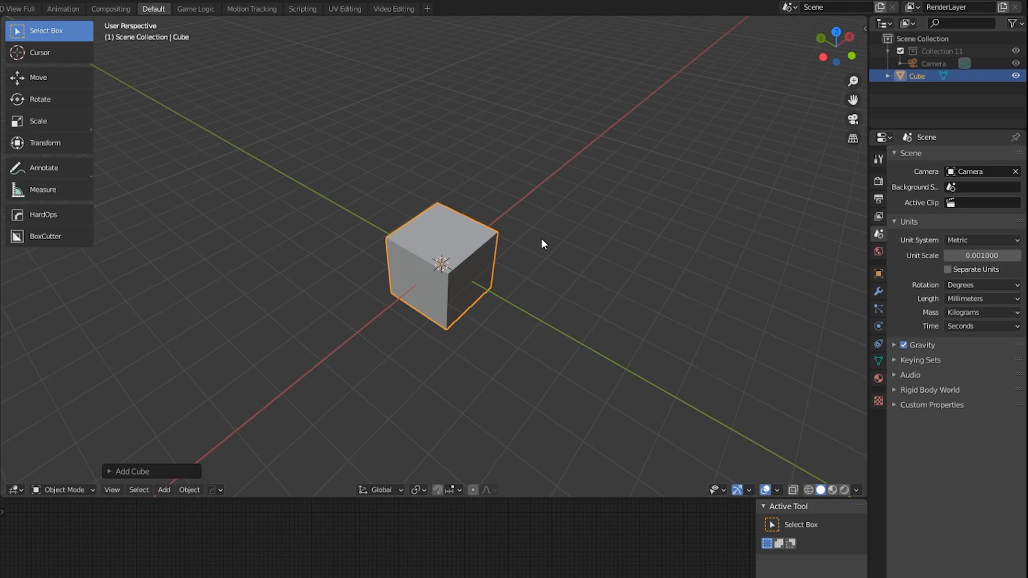
Step: Switch to the top orthographic view and delete the default cube
key("KP_7")
middle_click_drag(541, 239, 472, 298, "shift")
key("x")
left_click(474, 345)
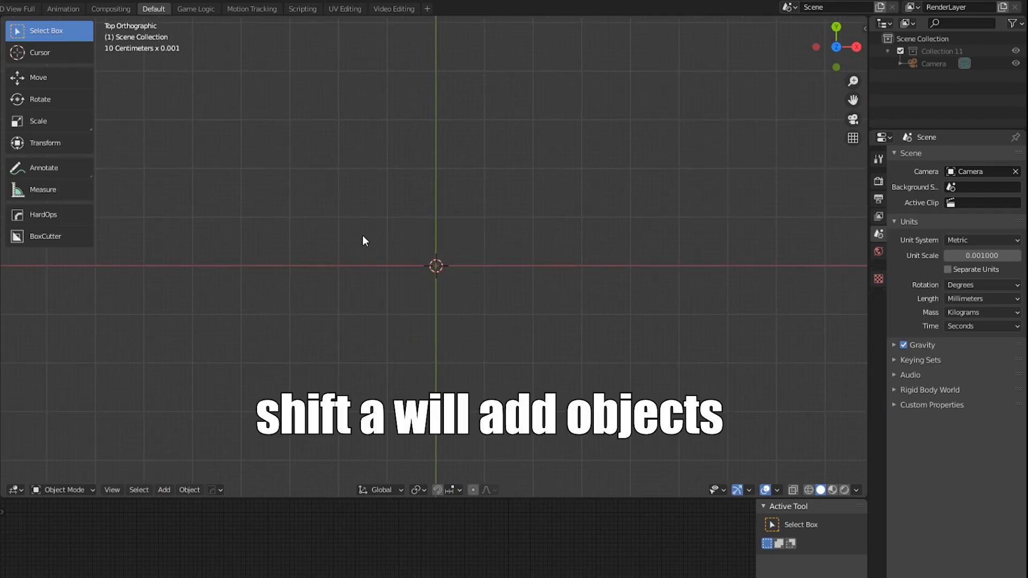
Step: Add a mesh circle at the origin with a radius of 5 mm
key("shift+a")
mouse_move(363, 237)
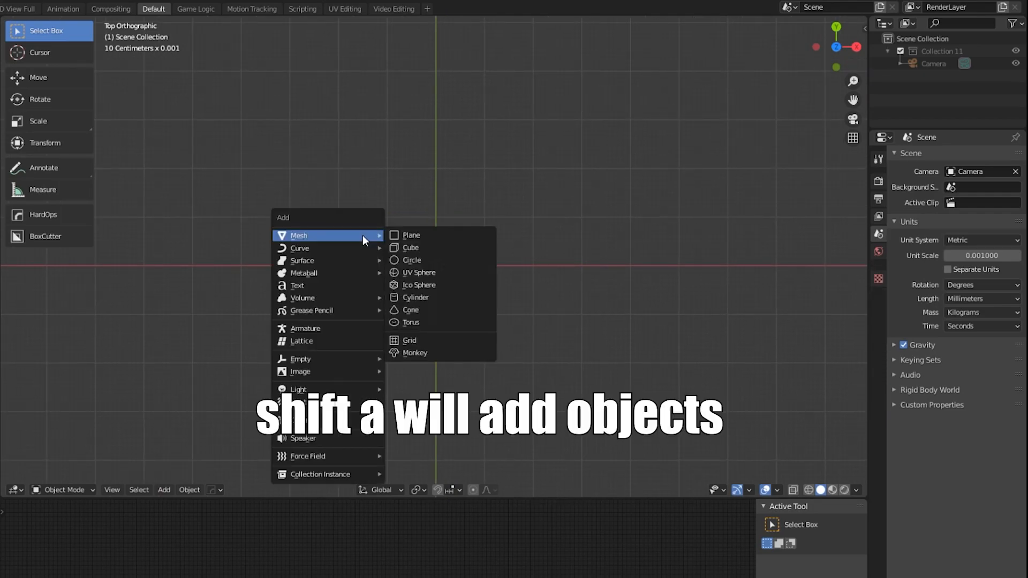
left_click(427, 261)
left_click(155, 471)
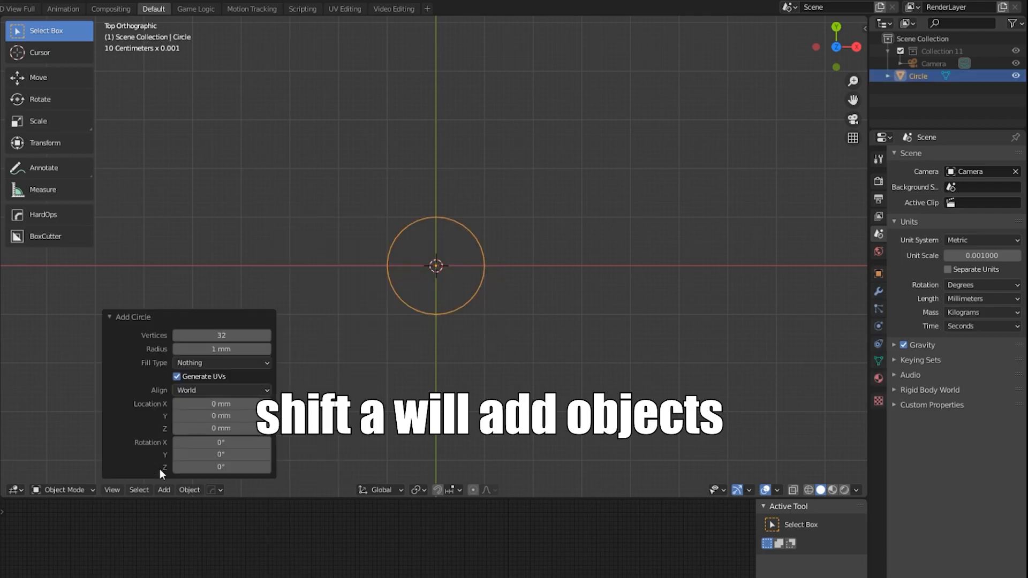
left_click(250, 350)
type("5")
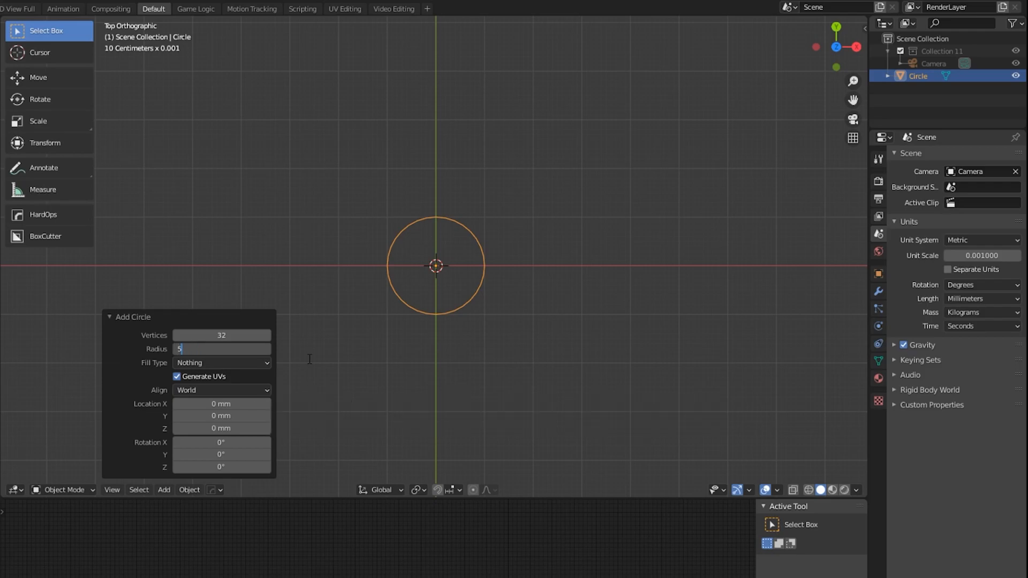
key("Return")
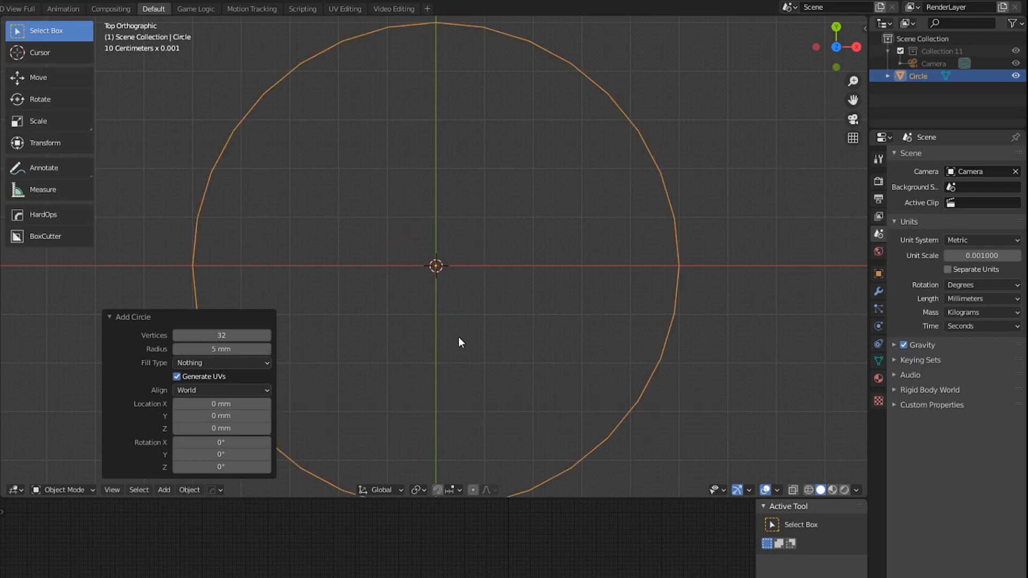
scroll(462, 322, "down", 3)
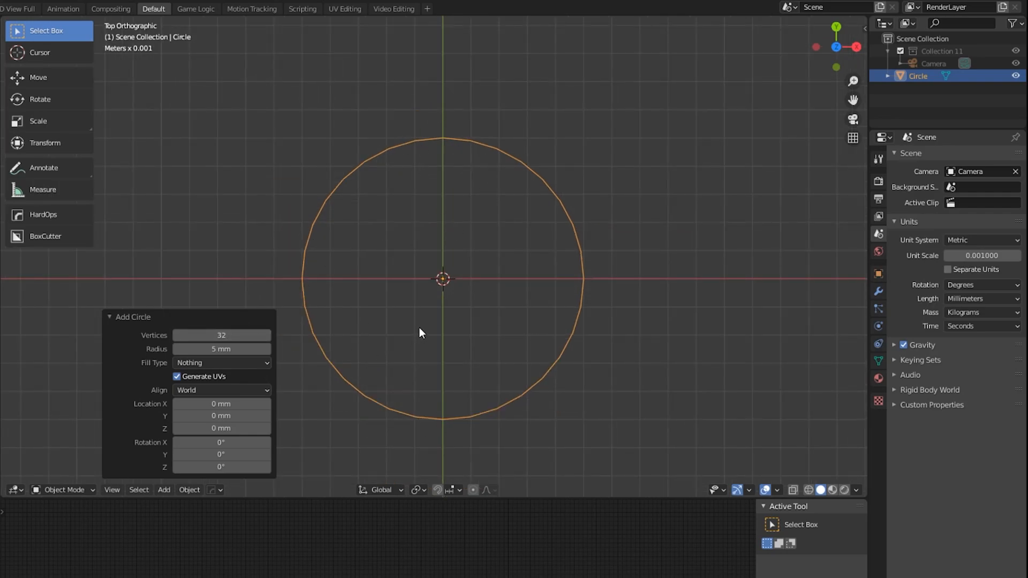
Step: Add a mesh plane with a size of 22 mm at the origin as a size reference
key("shift+a")
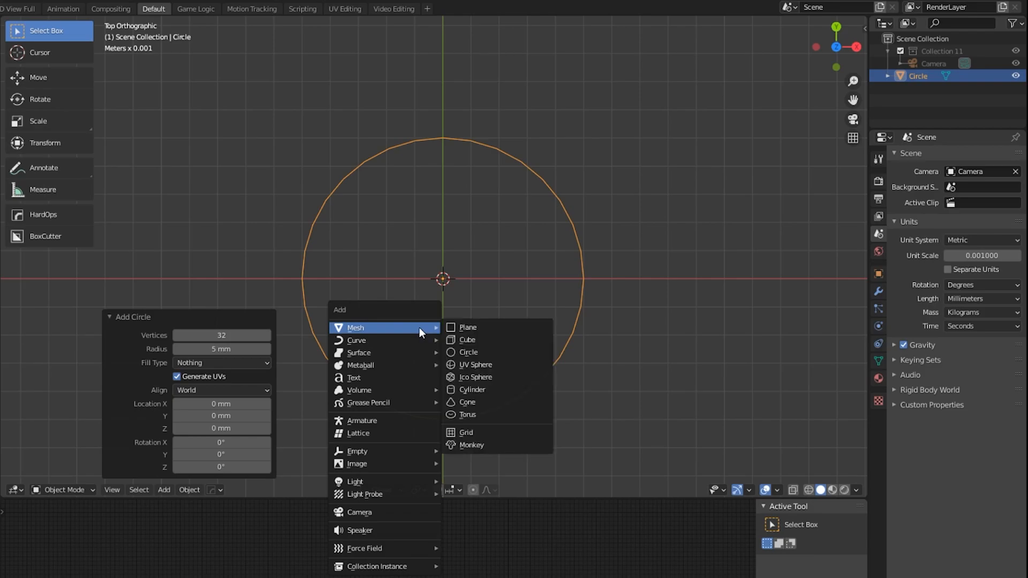
left_click(477, 329)
left_click(229, 363)
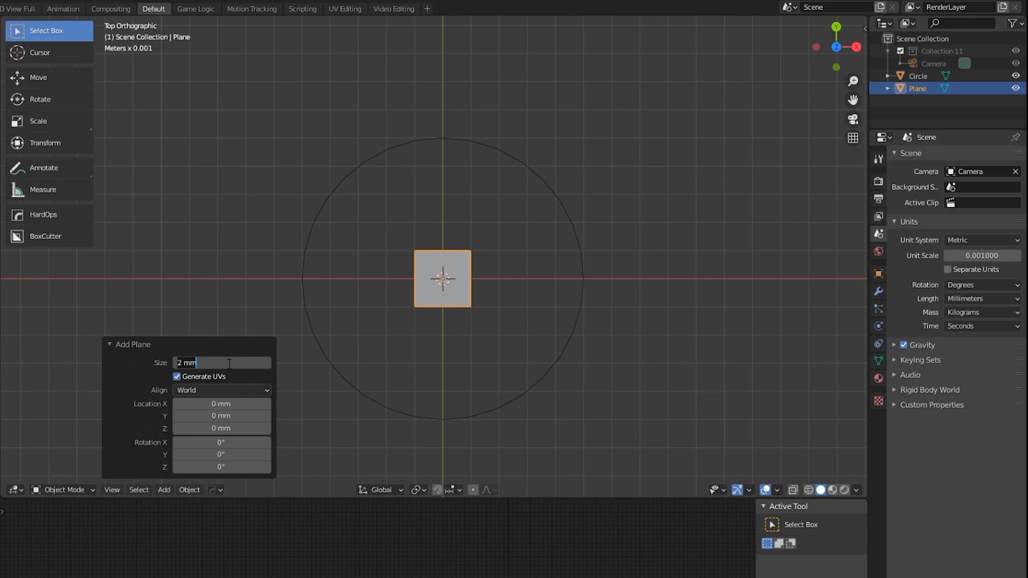
type("2")
key("Return")
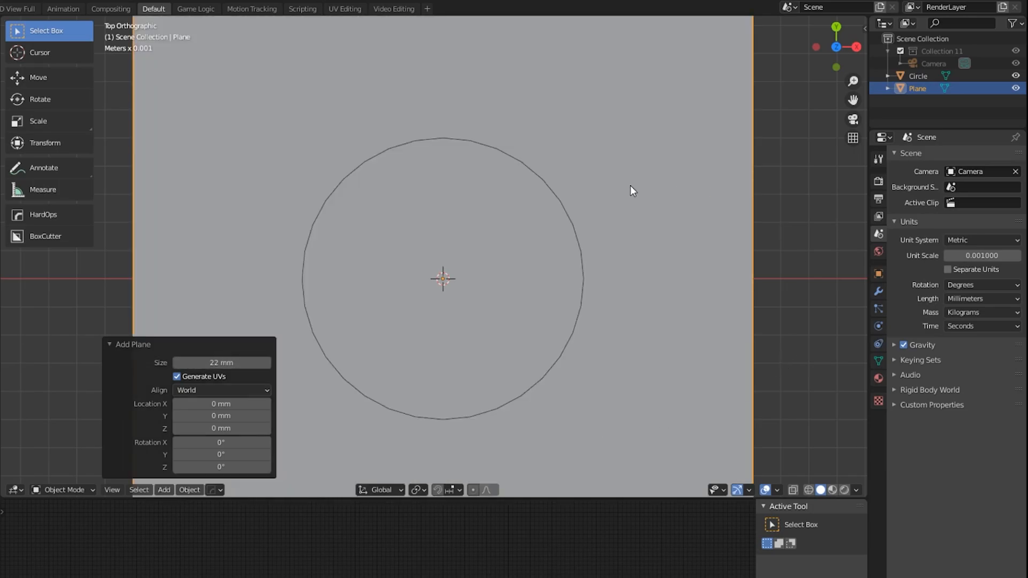
scroll(478, 233, "down", 5)
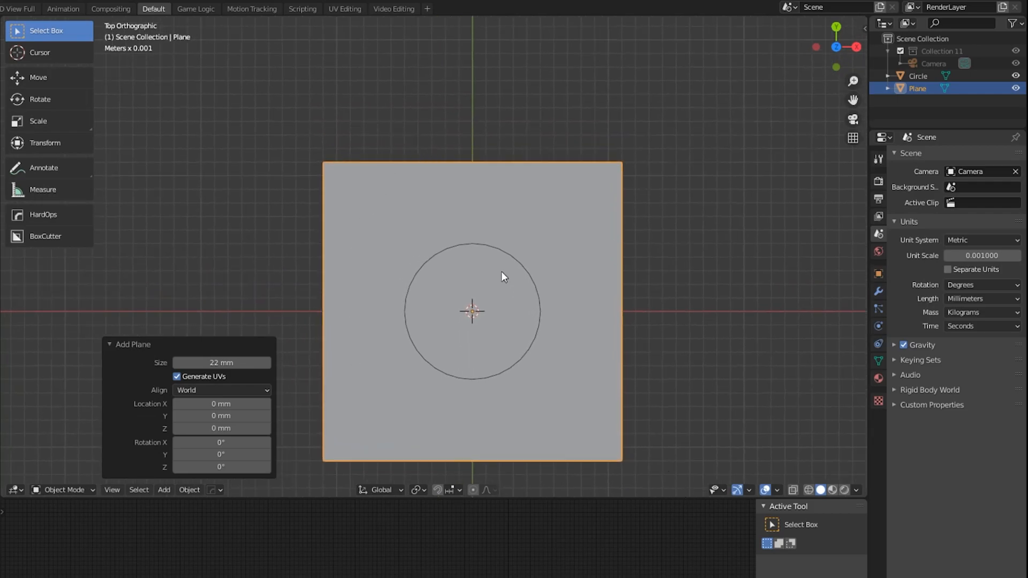
middle_click_drag(519, 316, 535, 284, "shift")
Step: In Edit Mode, delete all the circle's vertices except those of the upper-left quarter arc
left_click(539, 322)
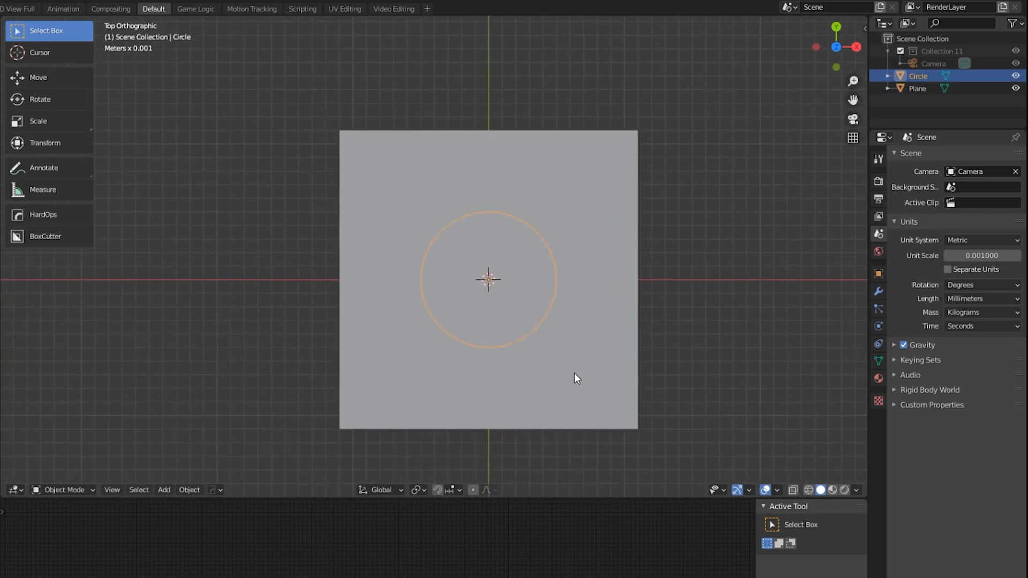
scroll(574, 373, "up", 2)
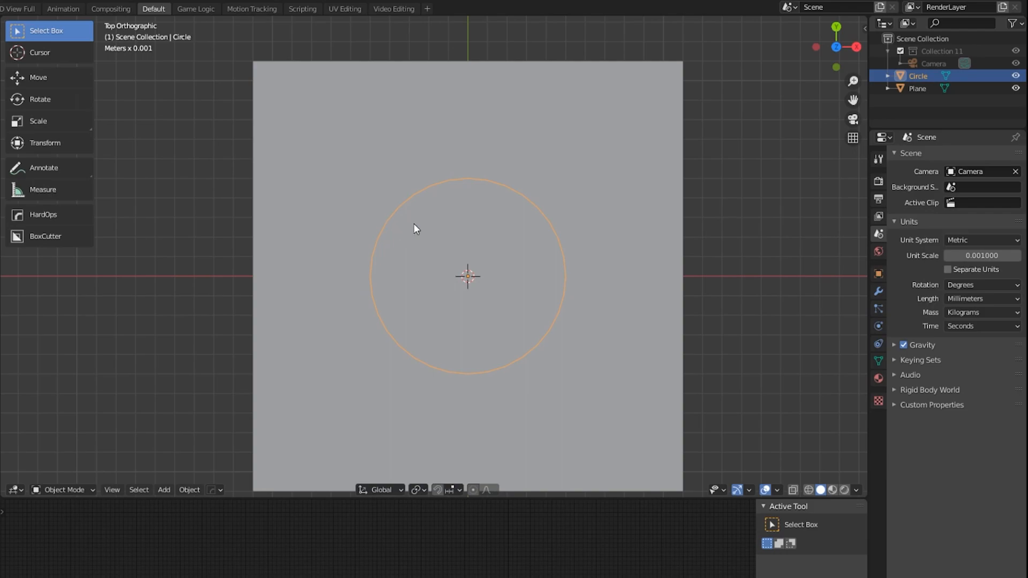
key("Tab")
key("alt+a")
key("b")
left_click_drag(355, 287, 646, 381)
key("b")
left_click_drag(476, 149, 667, 425)
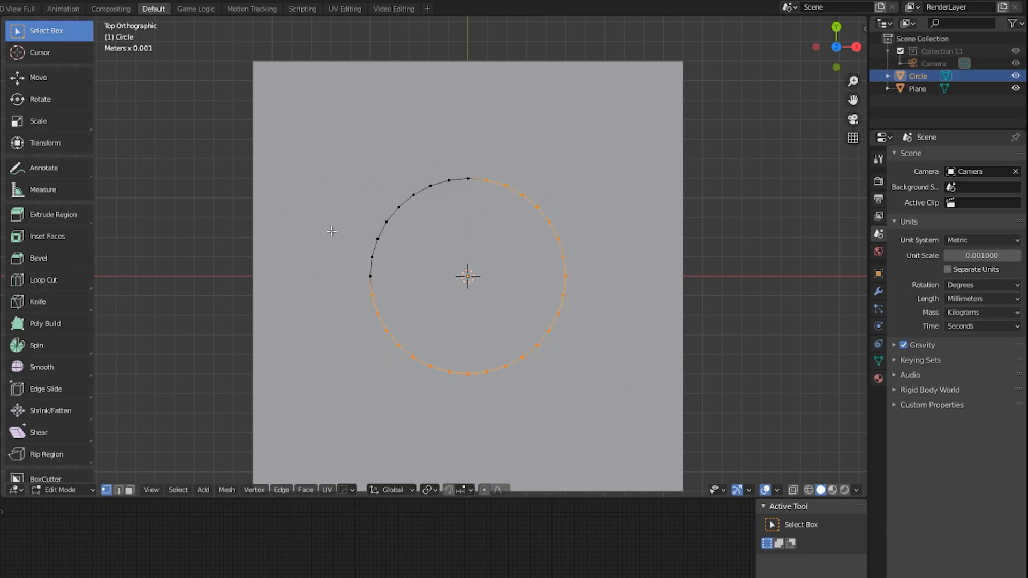
key("x")
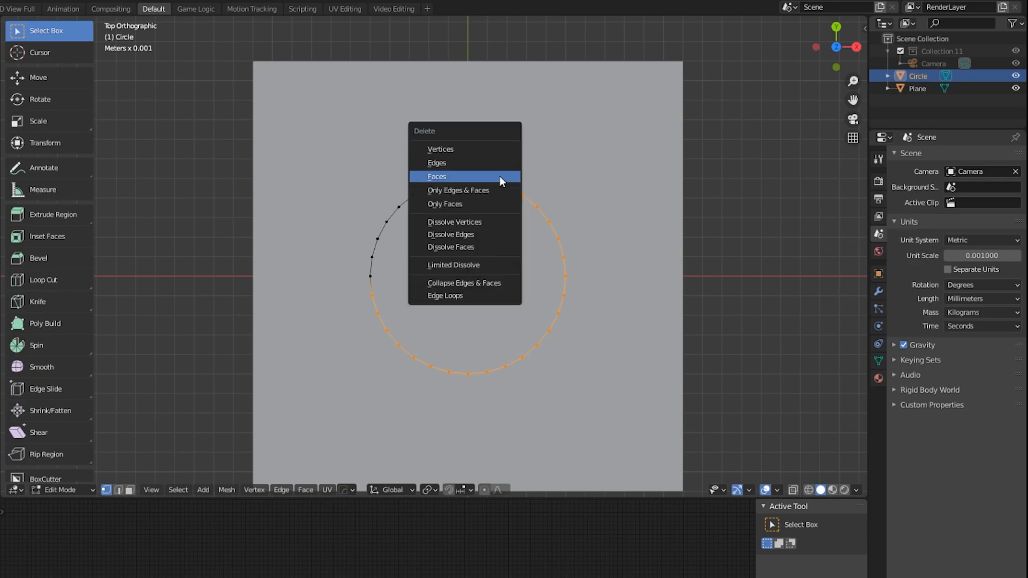
left_click(494, 152)
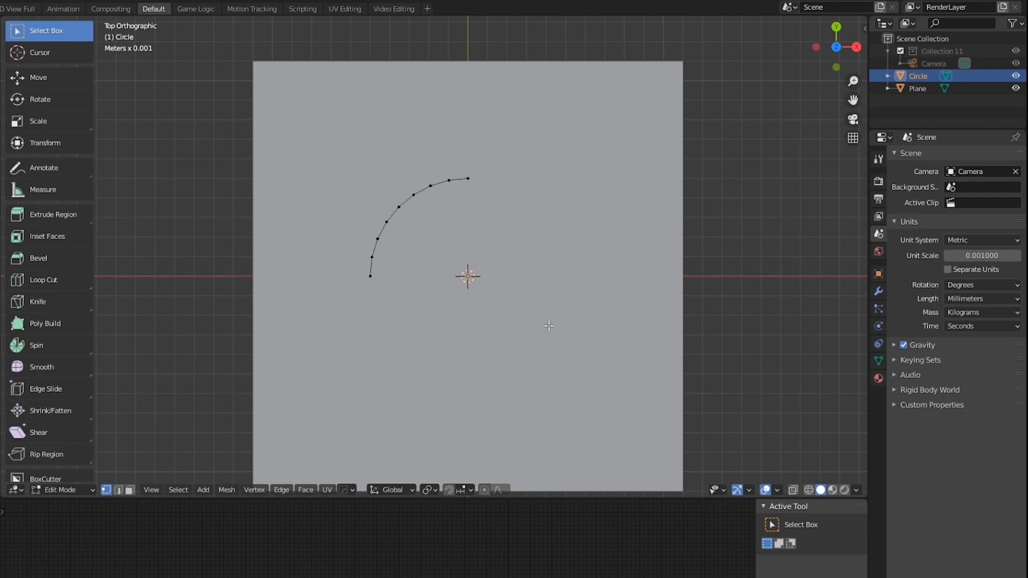
Step: Add a Mirror modifier to the quarter arc, mirroring it across both the X and Y axes
left_click(878, 293)
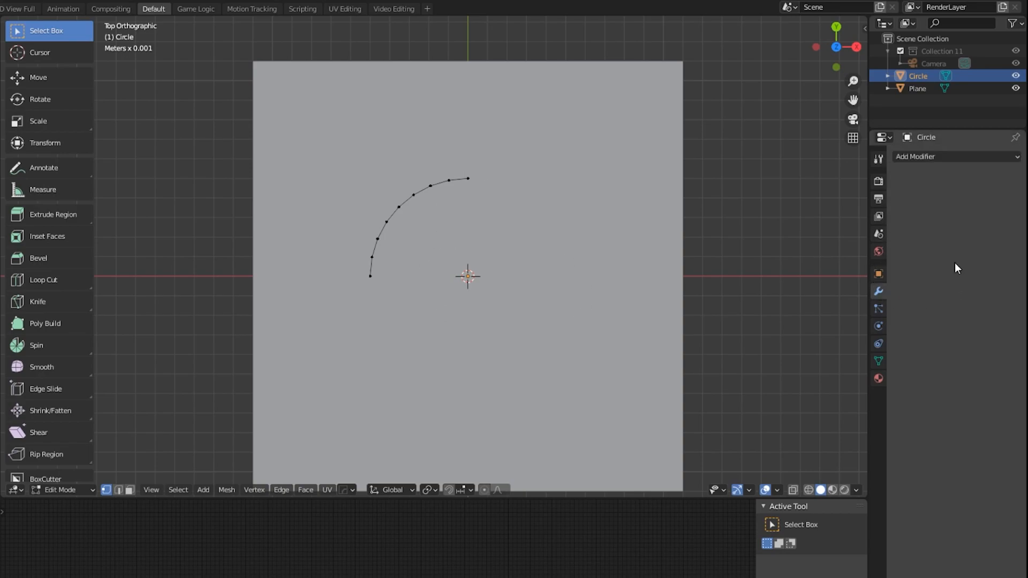
left_click(936, 156)
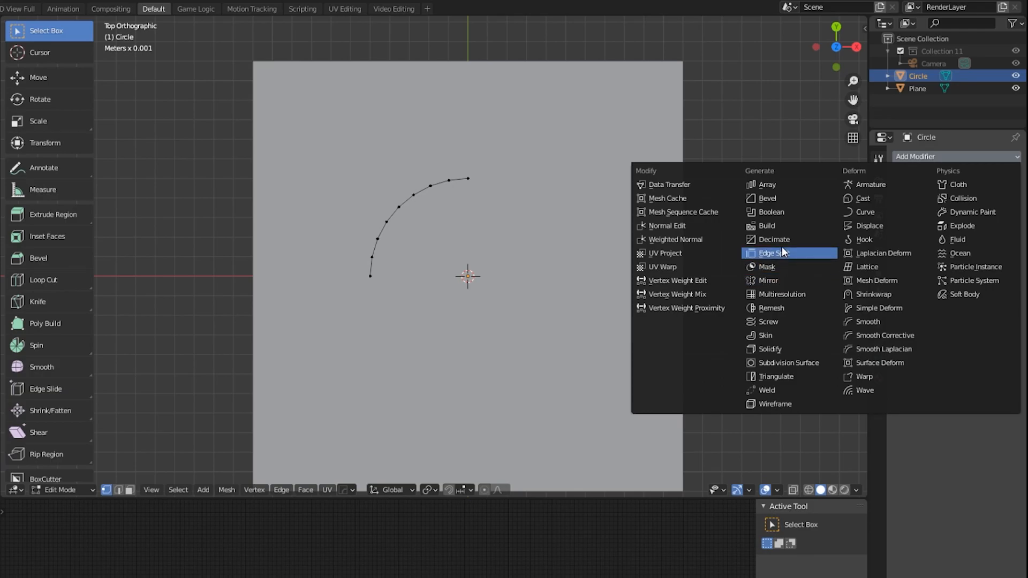
left_click(776, 282)
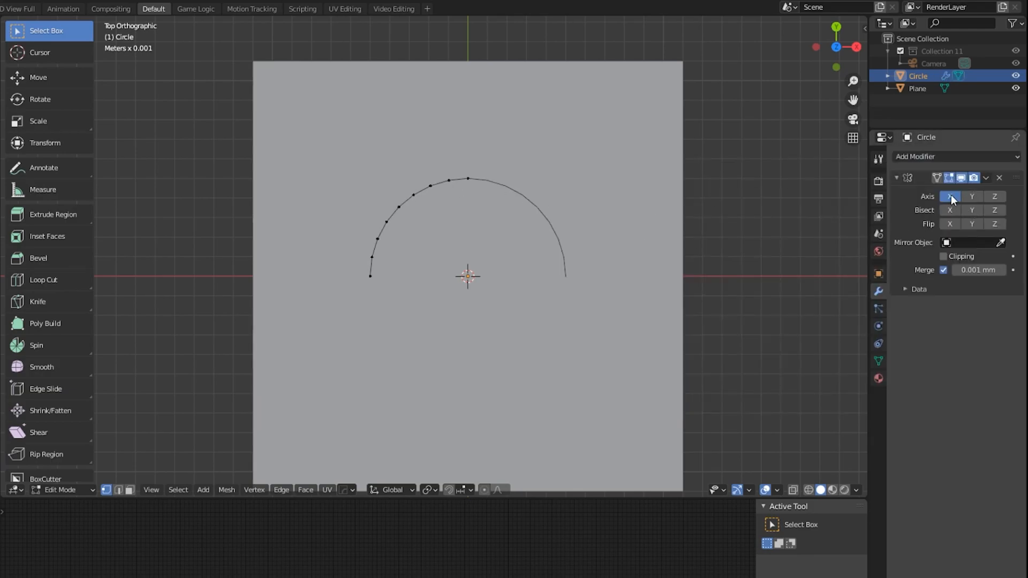
left_click(974, 197)
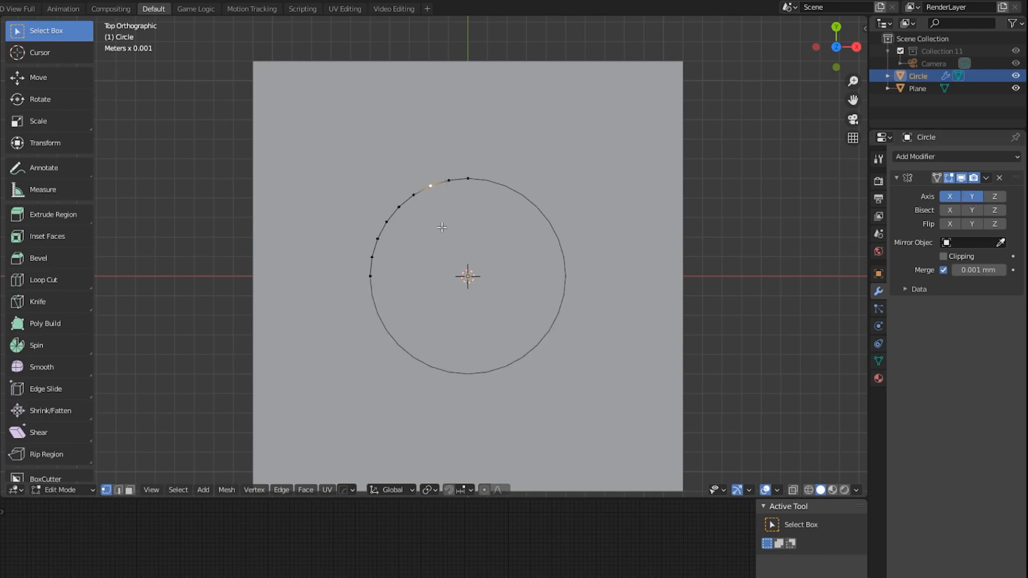
key("g")
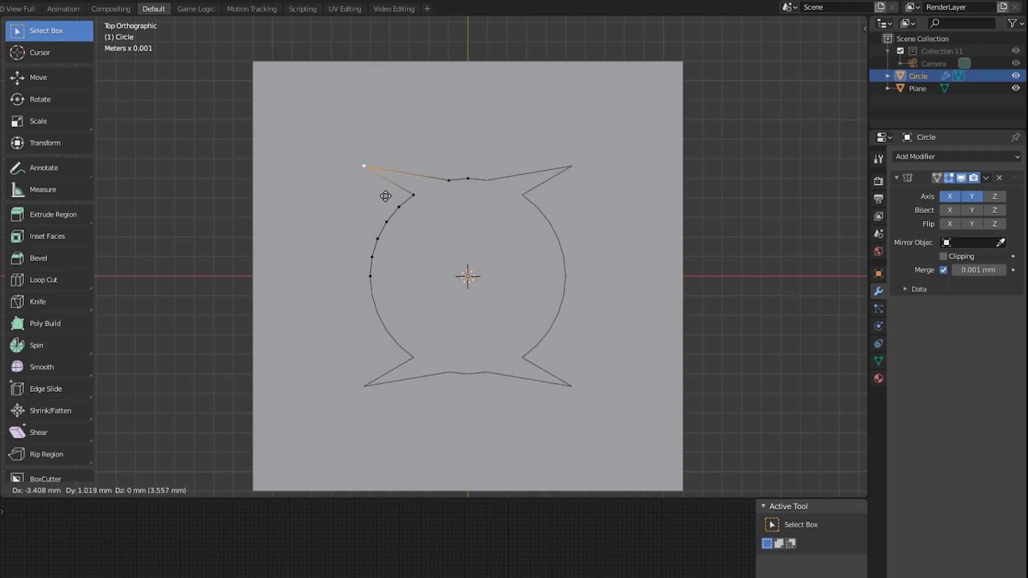
right_click(406, 182)
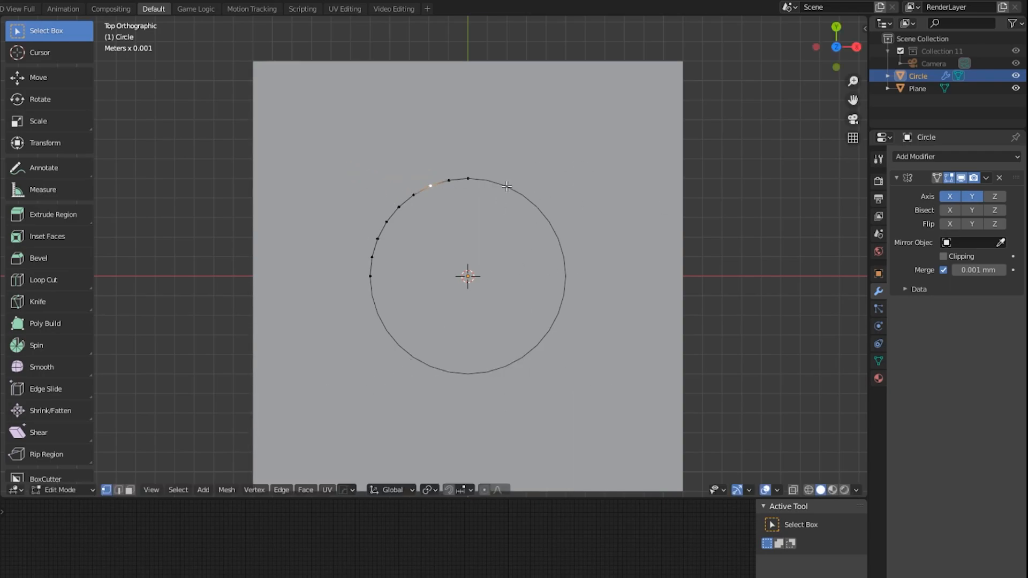
Step: Enable clipping on the Mirror modifier and move the whole arc about -6 mm in X and 6 mm in Y to meet the reference plane's edges
left_click(944, 257)
key("a")
key("g")
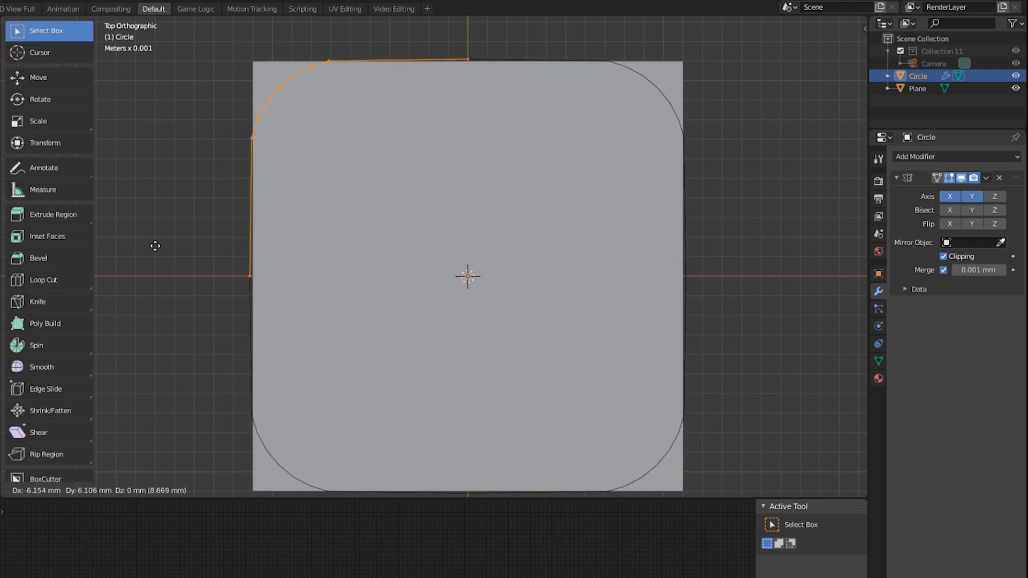
left_click(181, 282)
key("g")
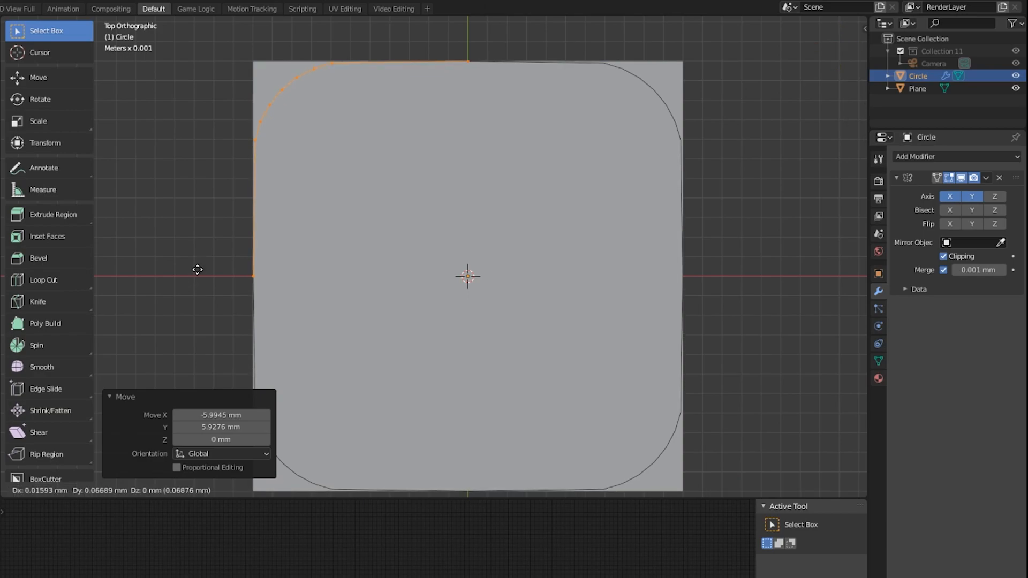
left_click(198, 274)
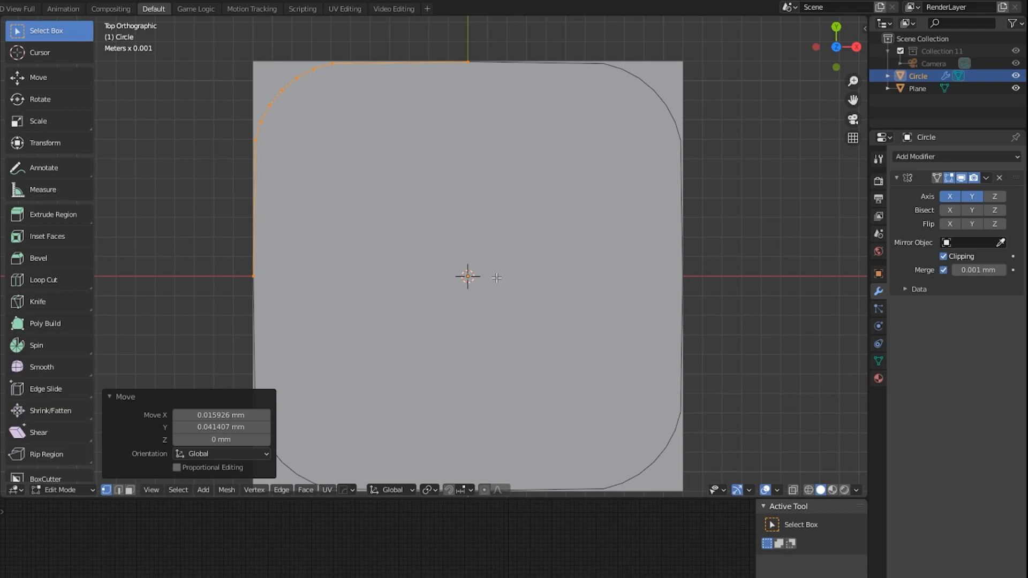
key("g")
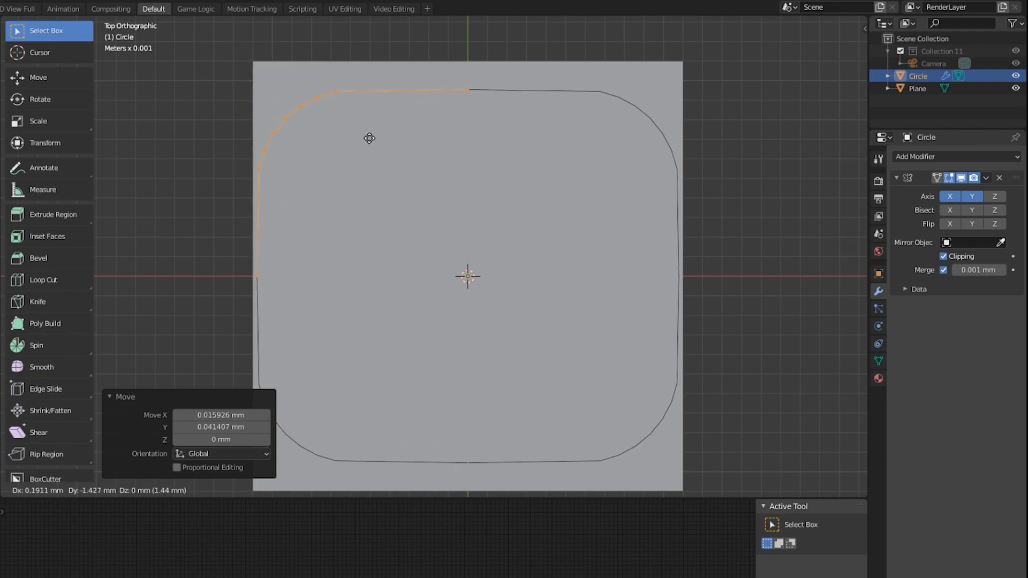
left_click(334, 355)
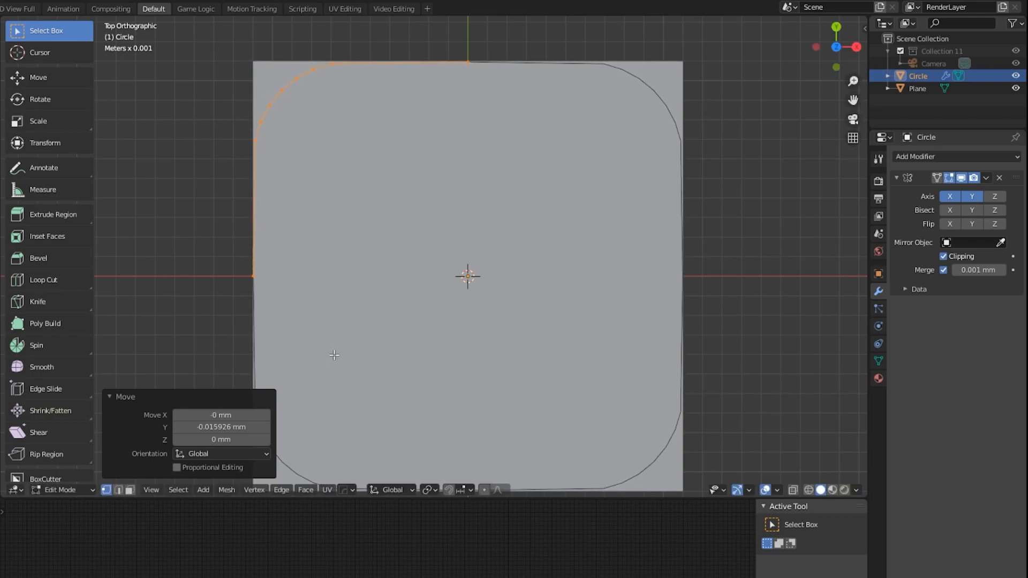
key("g")
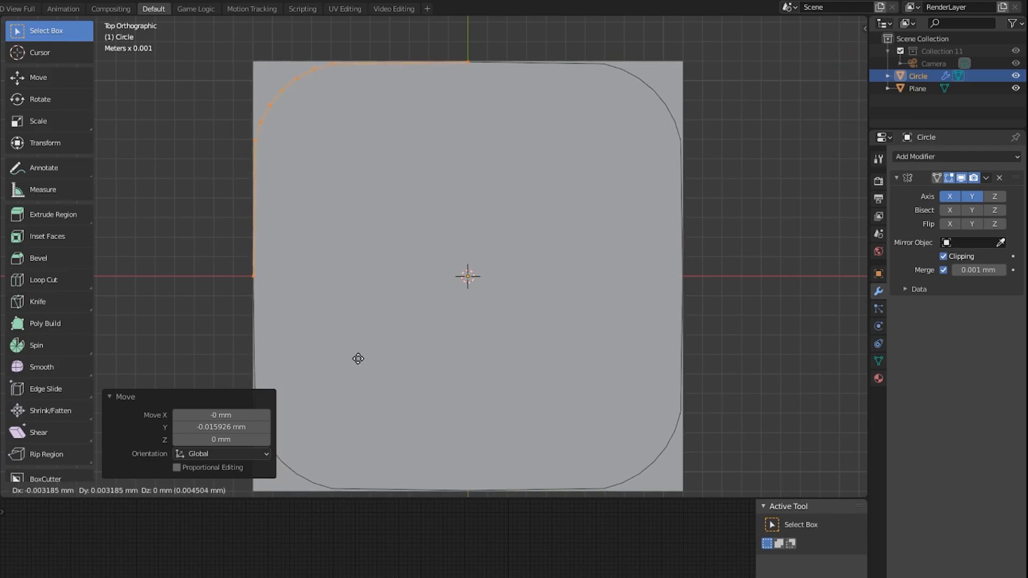
left_click(358, 359)
Step: Return to Object Mode and delete the 22 mm reference plane
middle_click_drag(386, 340, 454, 291)
key("Tab")
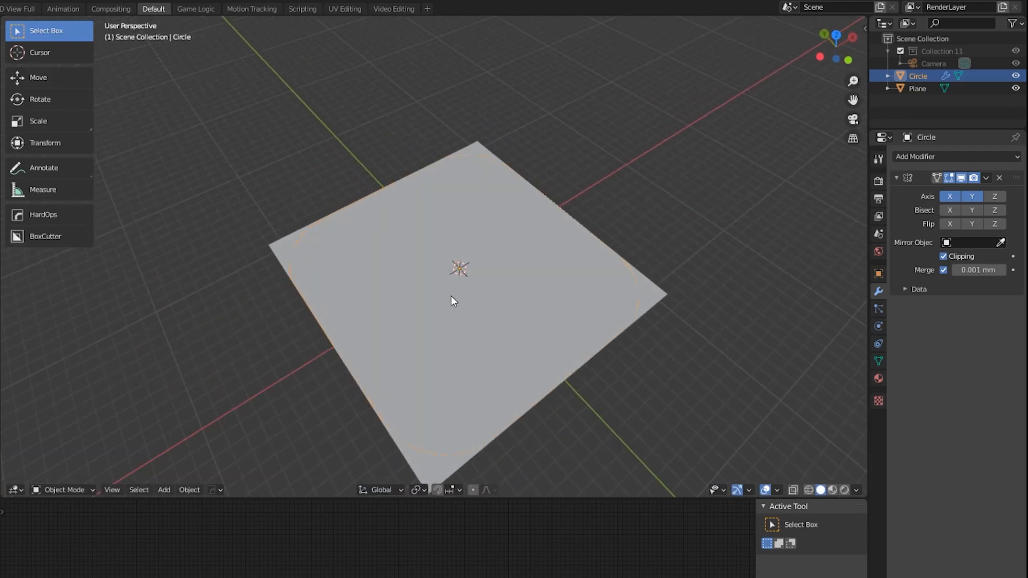
left_click(286, 256)
key("x")
left_click(286, 256)
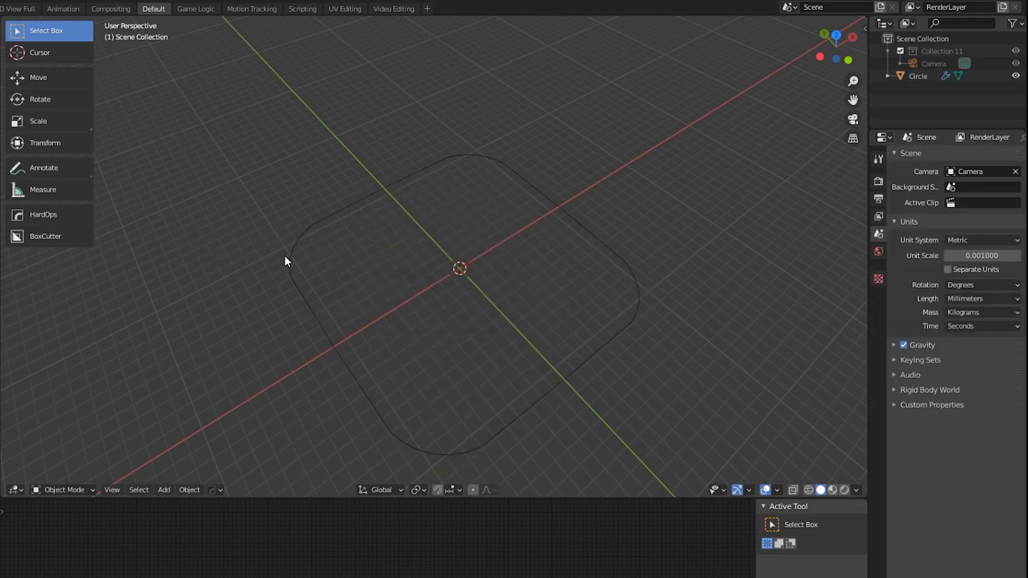
Step: In Edit Mode, extrude the quarter outline's end vertex on the X axis along X to the origin
left_click(342, 347)
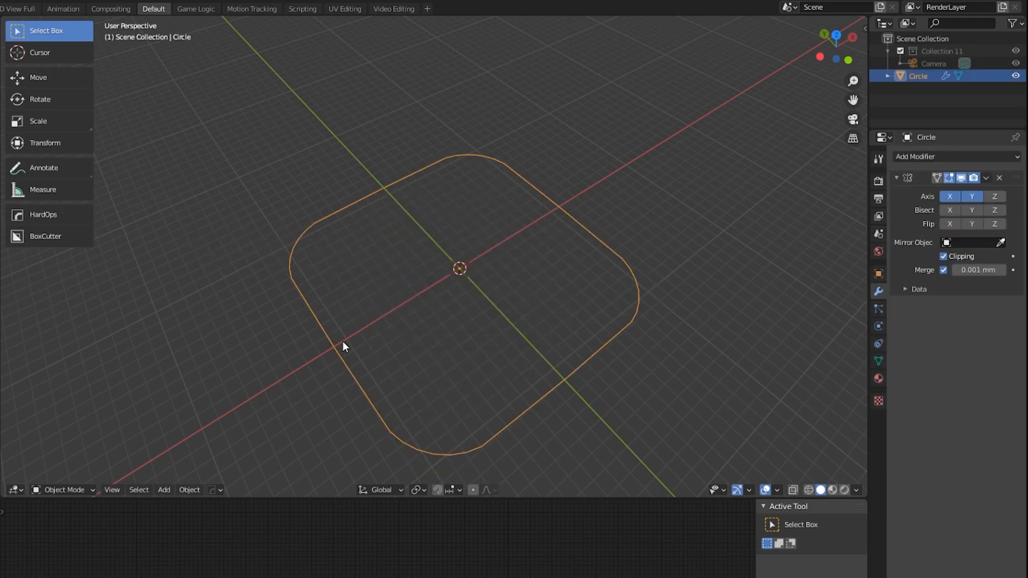
key("Tab")
middle_click_drag(340, 340, 382, 316)
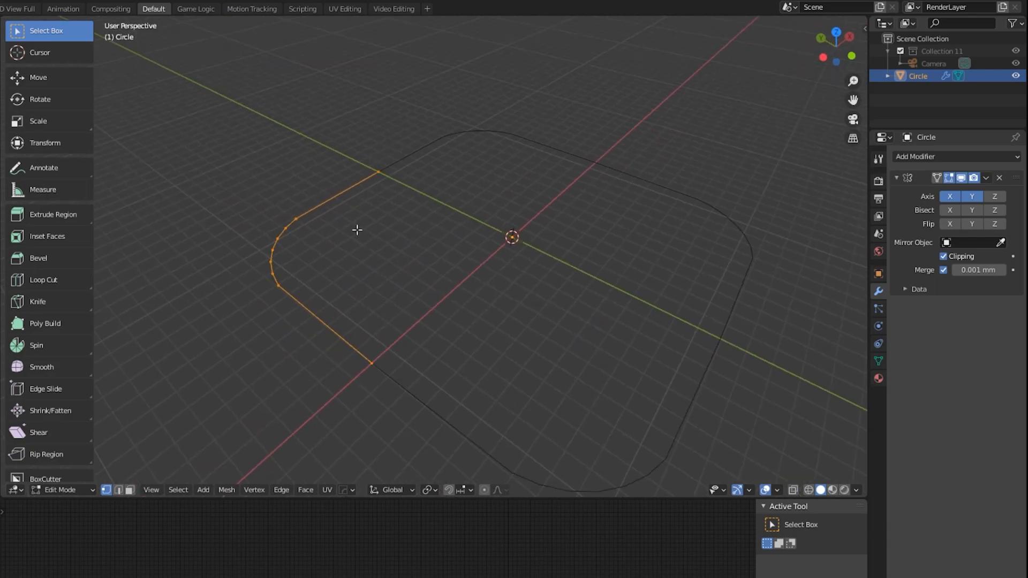
left_click(373, 363)
middle_click_drag(376, 360, 400, 356)
key("g")
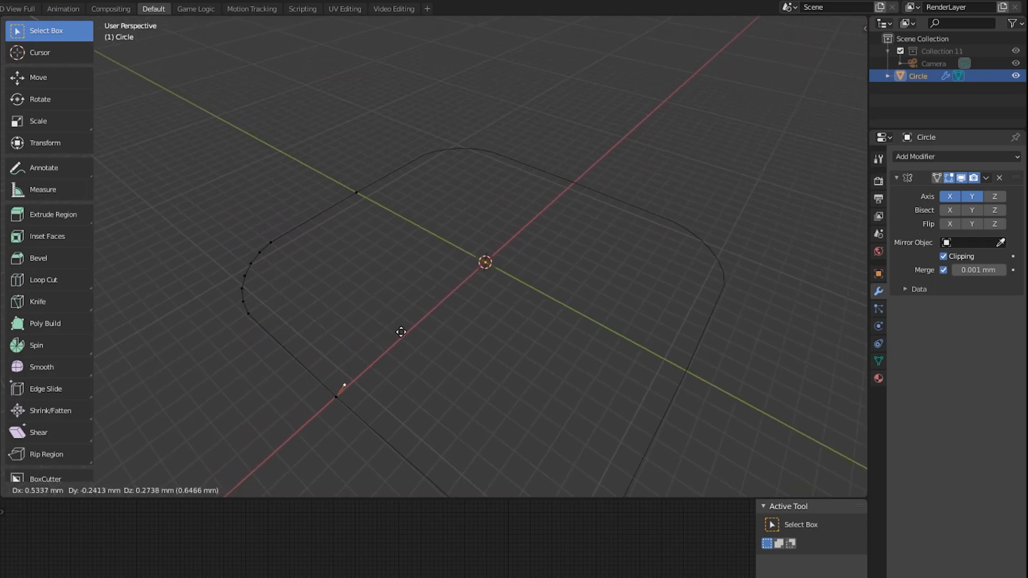
right_click(426, 372)
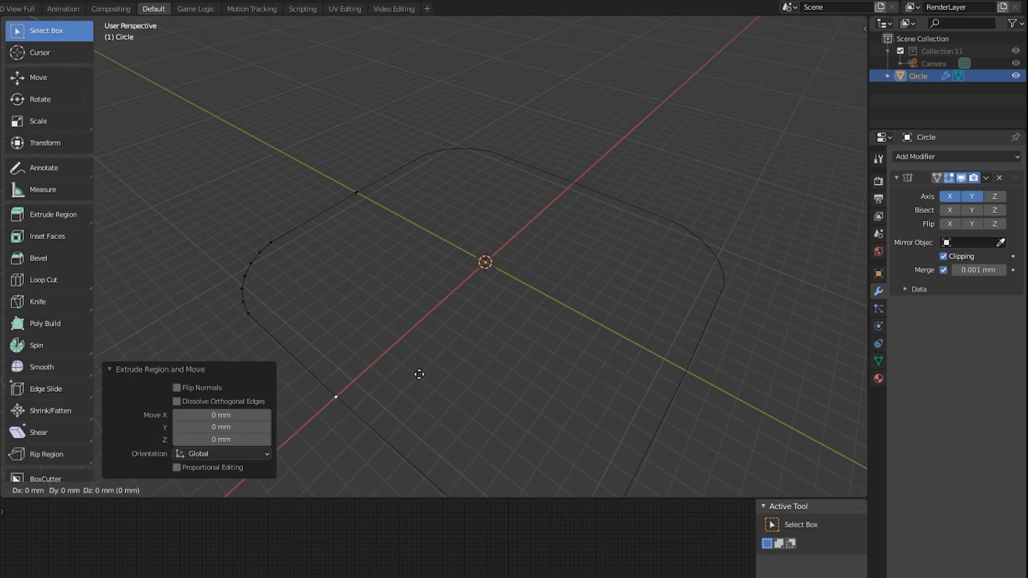
key("x")
left_click(661, 138)
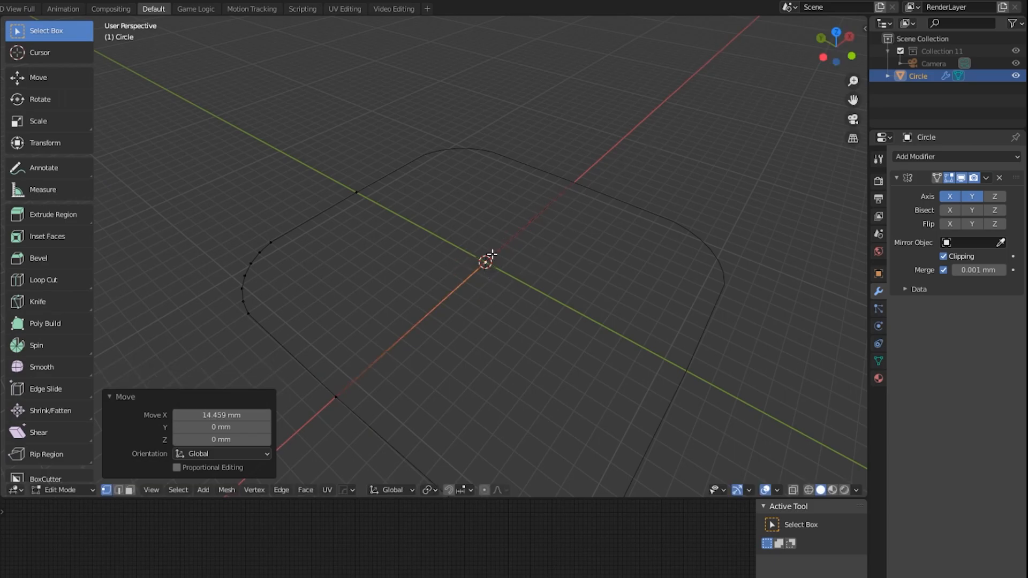
left_click(434, 302)
Step: Fill the whole quarter outline with a face and return to Object Mode
key("a")
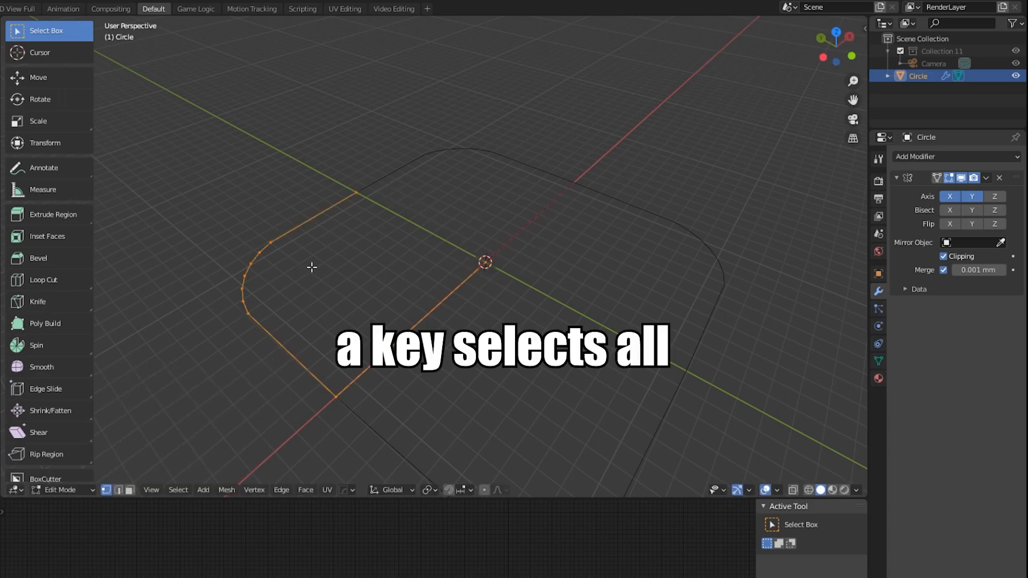
key("f")
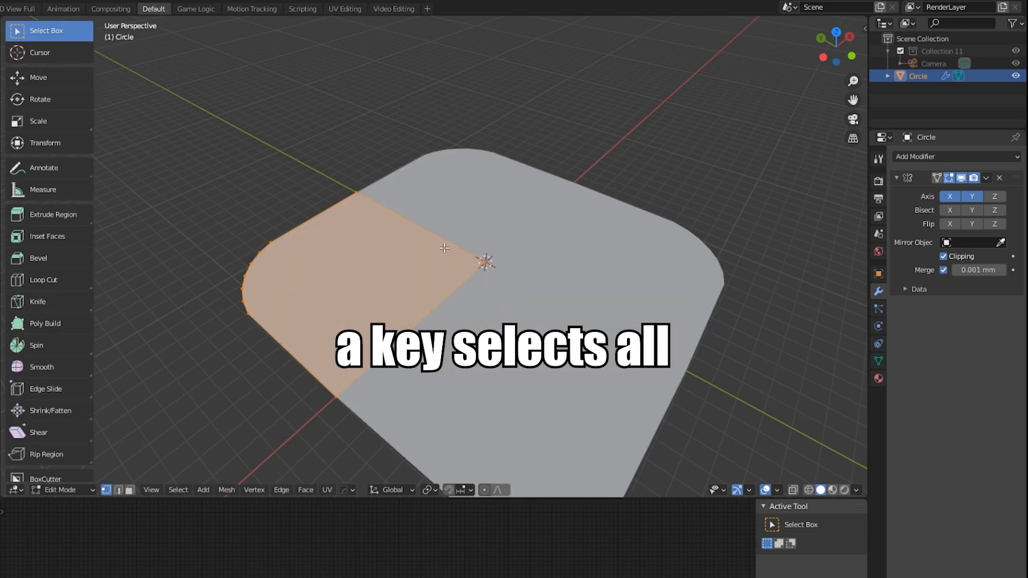
scroll(444, 247, "down", 1)
key("Tab")
scroll(420, 267, "down", 1)
middle_click_drag(420, 268, 391, 248)
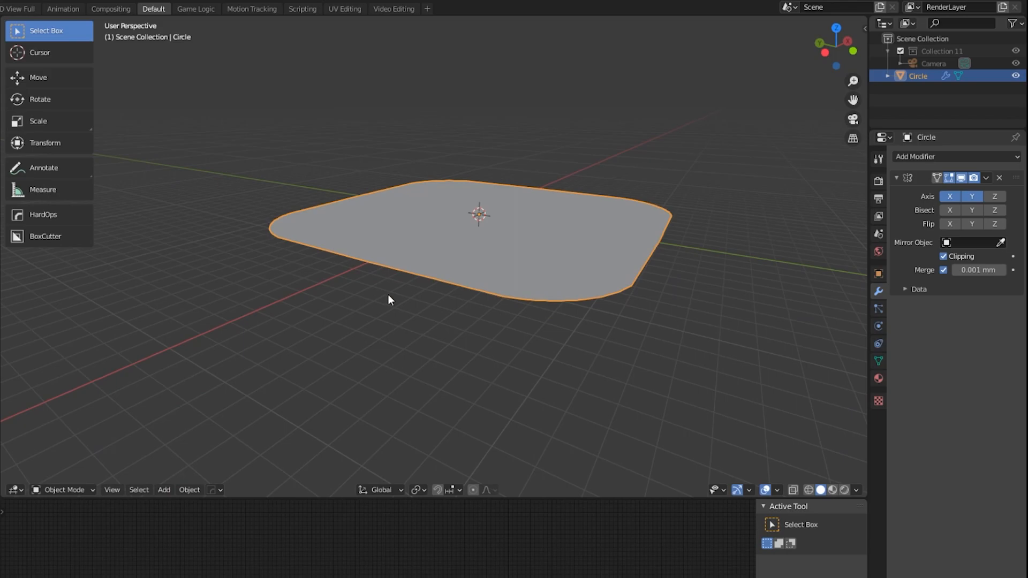
Step: In Edit Mode, enable the edge length display and select the entire quarter face
key("Tab")
scroll(406, 306, "up", 2)
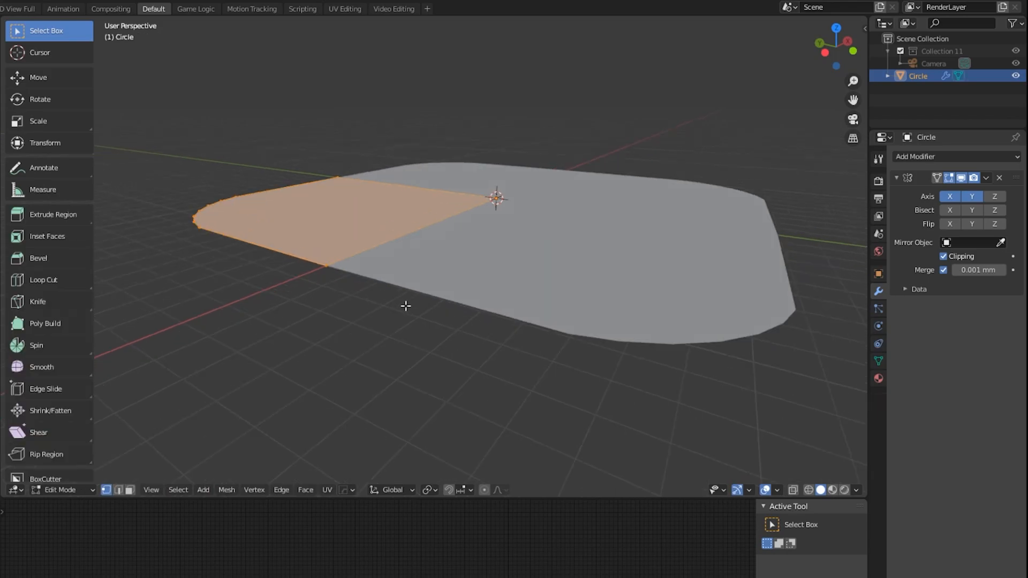
middle_click_drag(375, 342, 405, 335, "shift")
key("alt+a")
key("a")
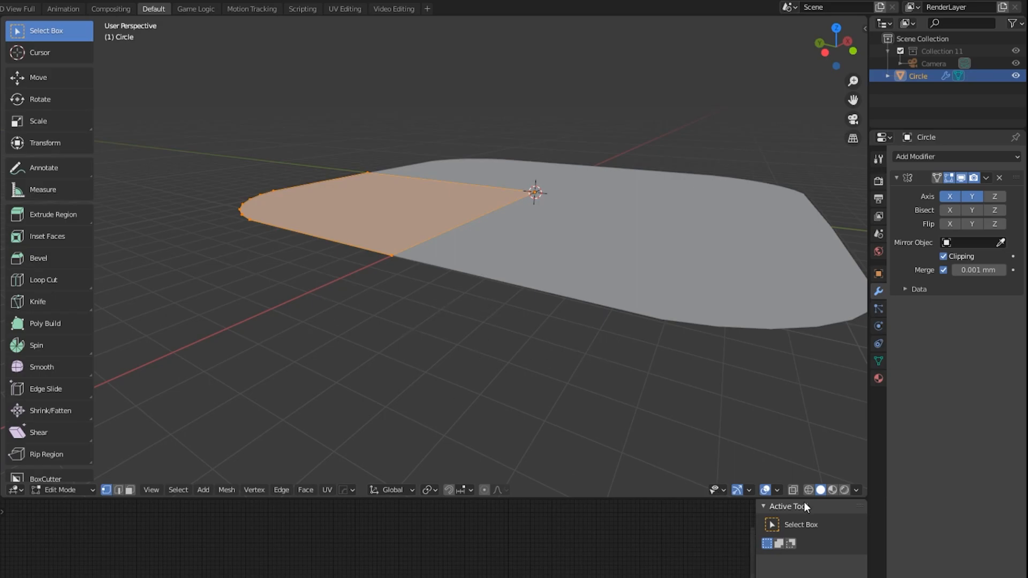
left_click(776, 490)
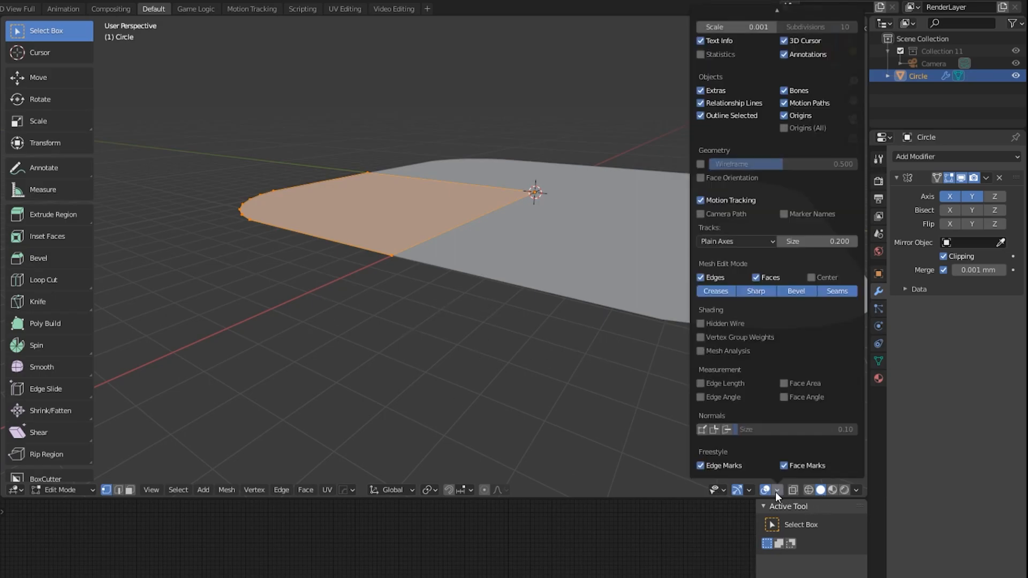
left_click(725, 382)
key("alt+a")
key("a")
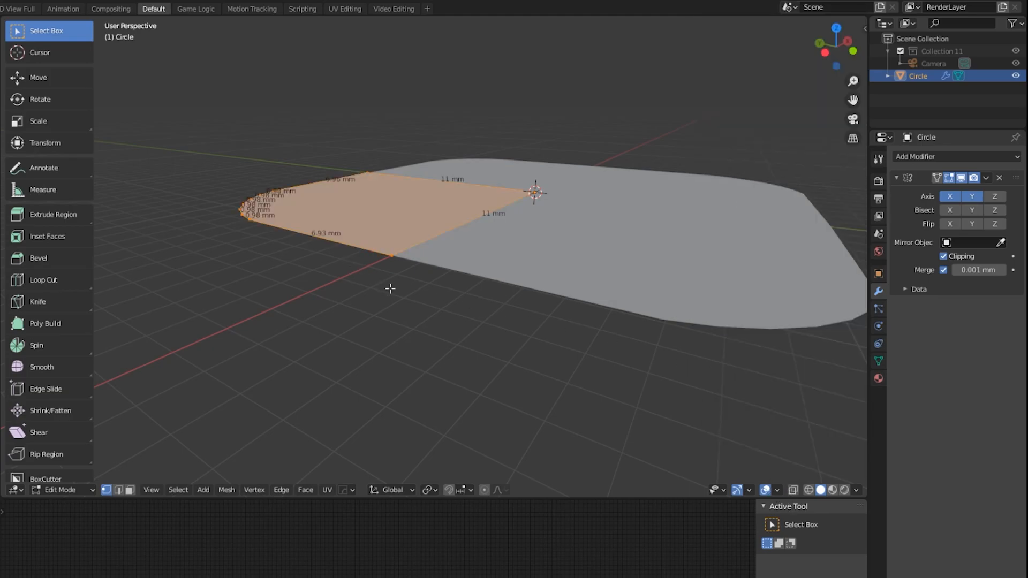
Step: Extrude the quarter face 2 mm downward to give the plate its thickness
middle_click_drag(388, 290, 403, 276)
key("e")
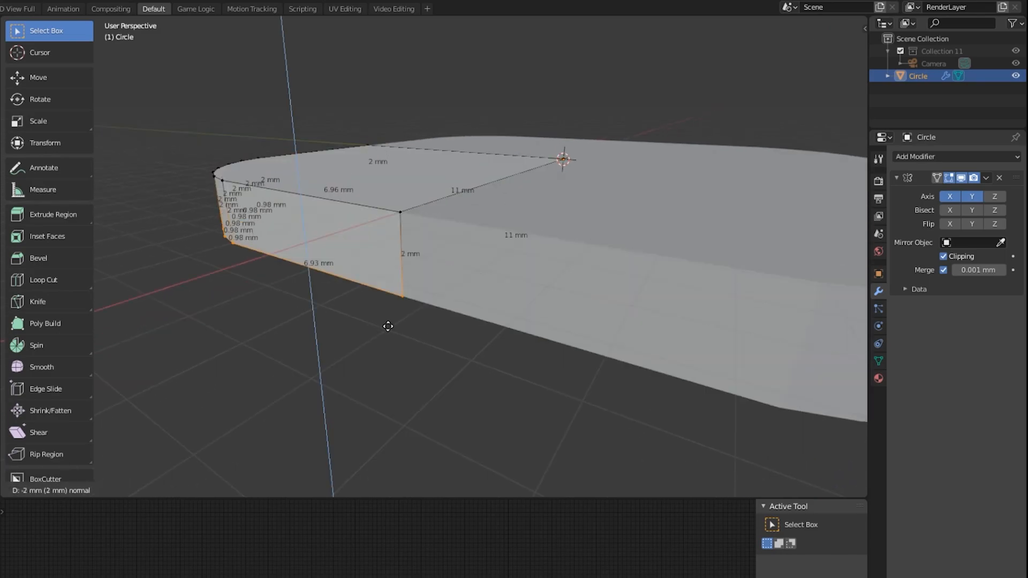
left_click(388, 326)
scroll(396, 308, "down", 4)
middle_click_drag(408, 294, 553, 289)
middle_click_drag(538, 319, 510, 377)
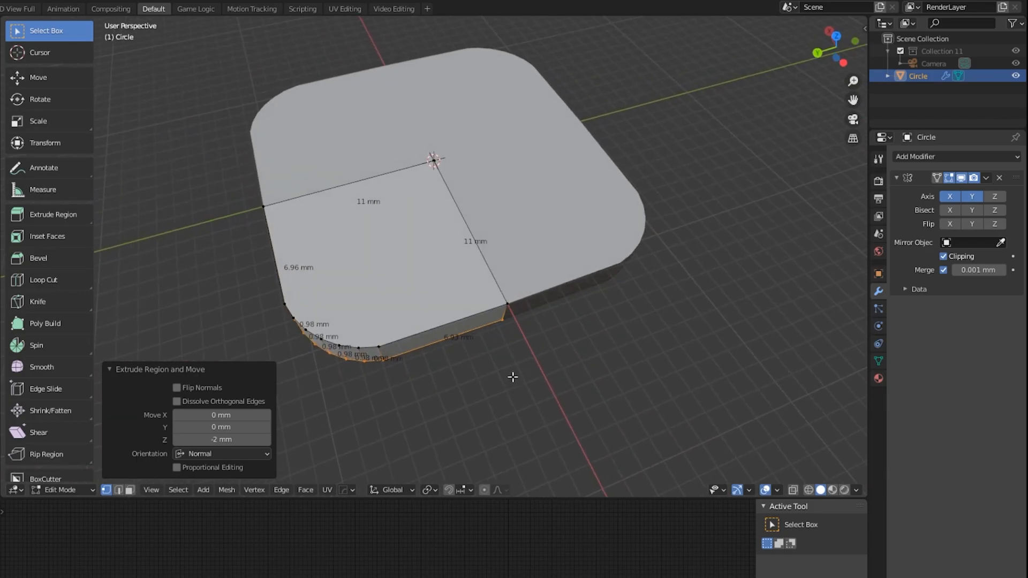
Step: Switch to edge selection and select the two inner edges meeting at the centre of the plate's upper face
key("ctrl+Tab")
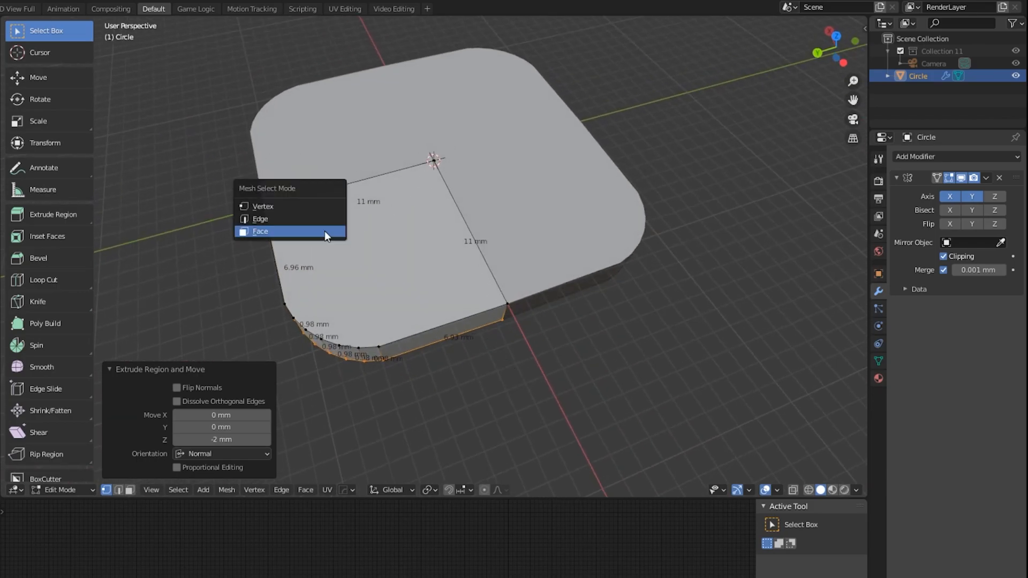
key("ctrl+Tab")
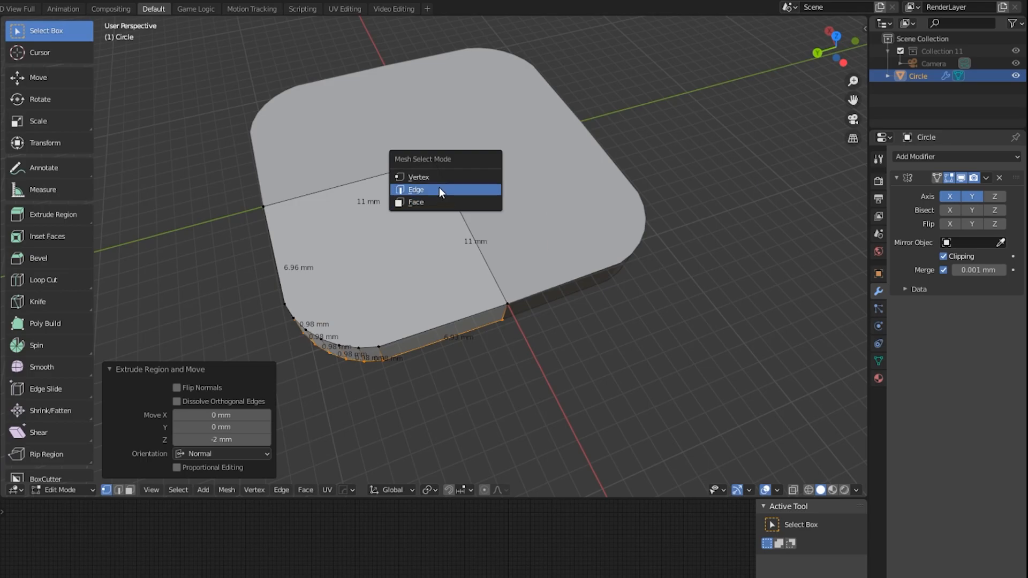
left_click(440, 189)
left_click(357, 180)
left_click(456, 212, "shift")
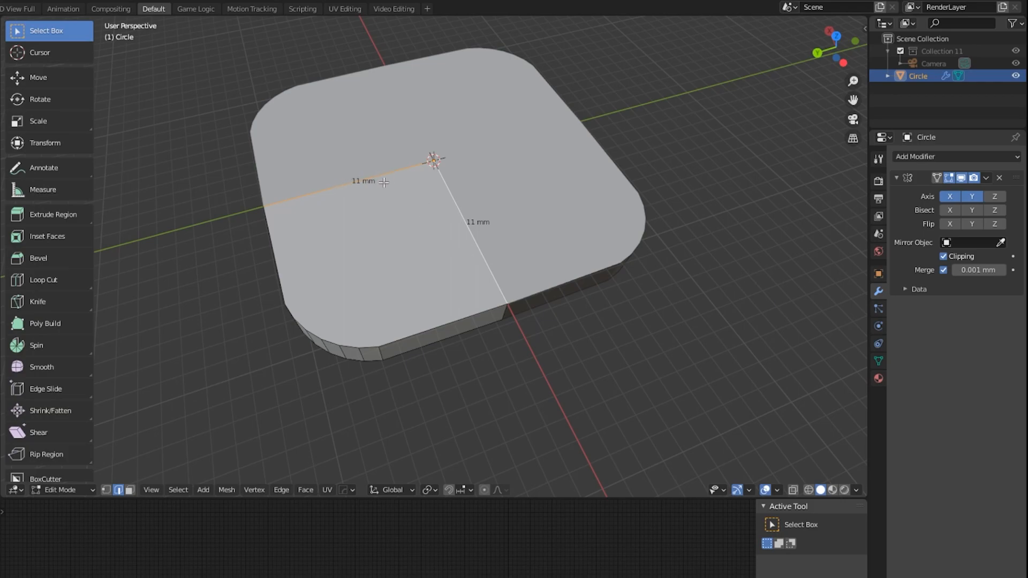
Step: Return to Object Mode, deselect the plate and examine it from above and at an angle
middle_click_drag(442, 202, 411, 241)
key("Tab")
key("alt+a")
key("KP_7")
middle_click_drag(451, 320, 510, 224)
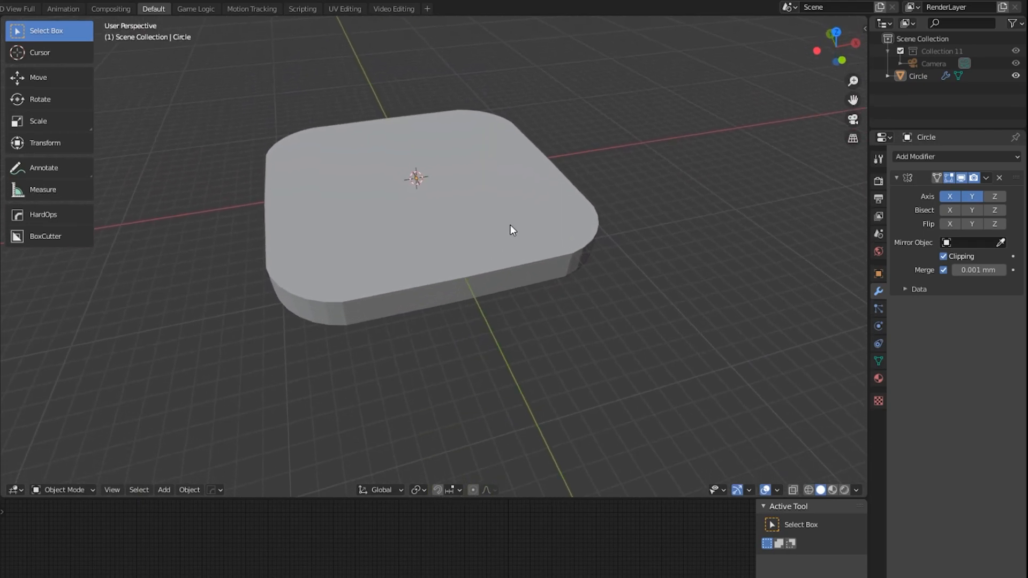
Step: In Edit Mode, snap the 3D cursor to the vertical side edge where the plate's wall crosses the Y axis
key("Tab")
middle_click_drag(399, 225, 347, 321)
left_click(443, 265)
key("shift+s")
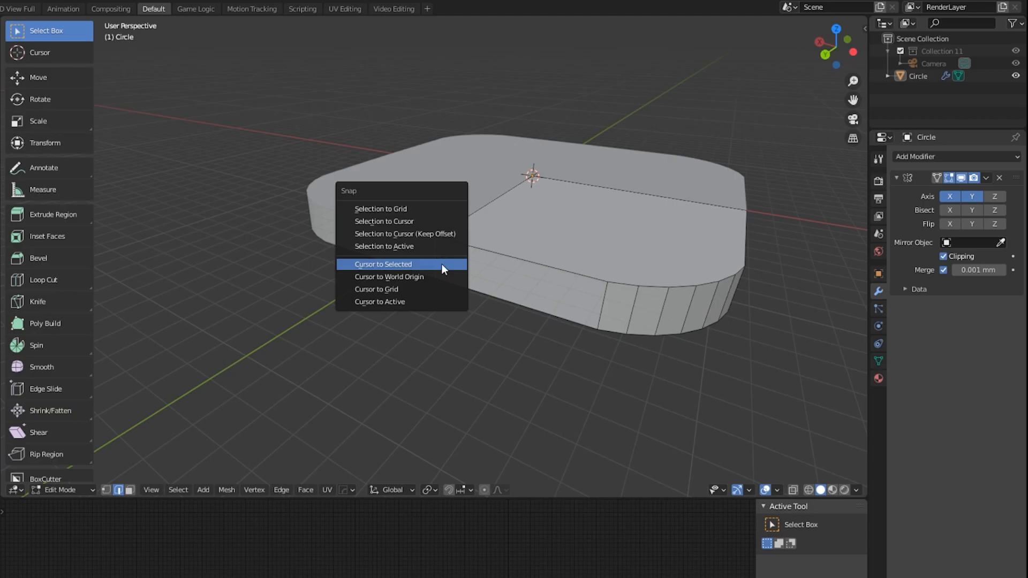
left_click(410, 265)
Step: In the top view, add a mesh circle at the 3D cursor on the plate's edge
key("KP_7")
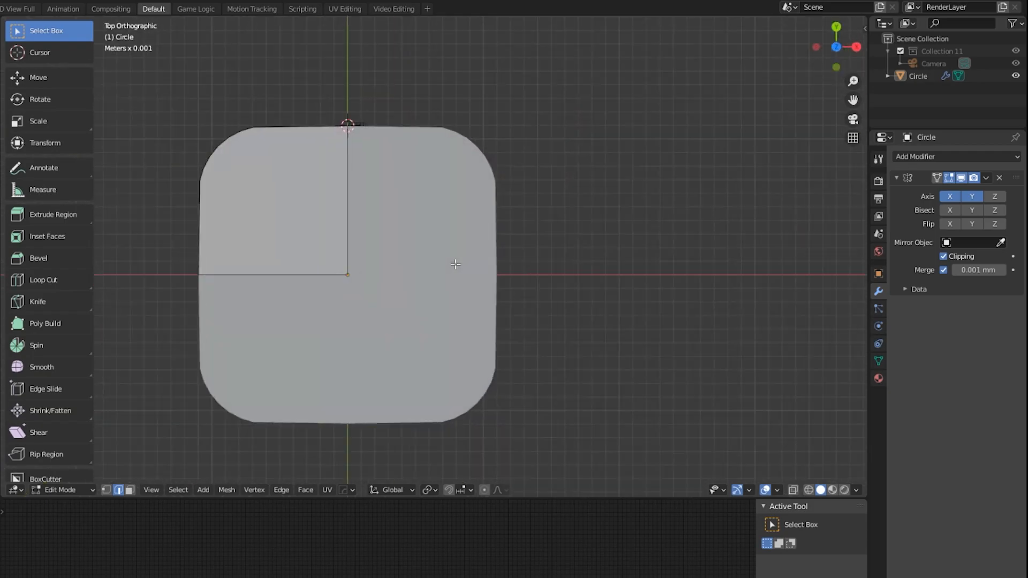
middle_click_drag(407, 236, 467, 350, "shift")
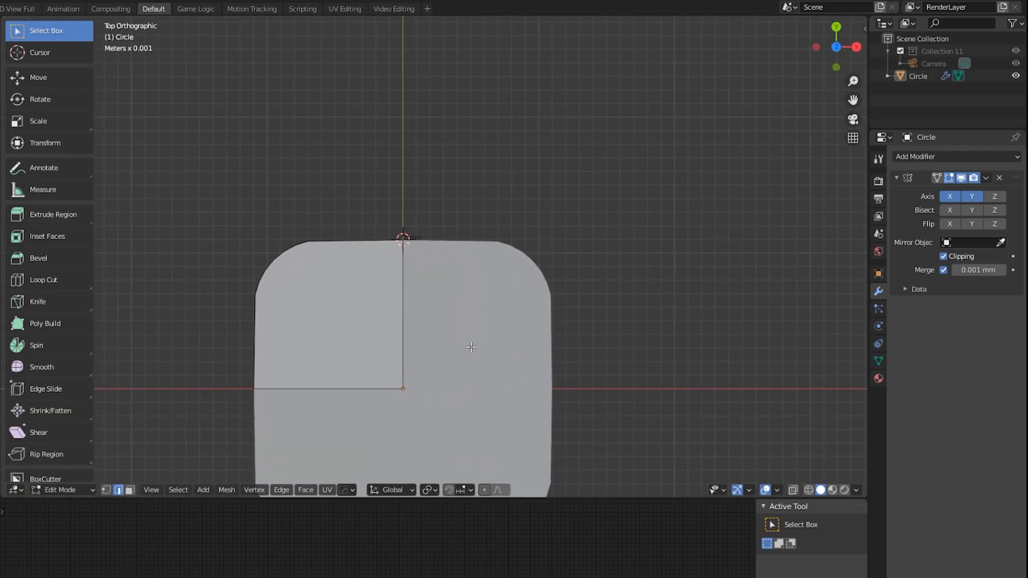
middle_click_drag(458, 314, 471, 269, "shift")
scroll(484, 346, "up", 2)
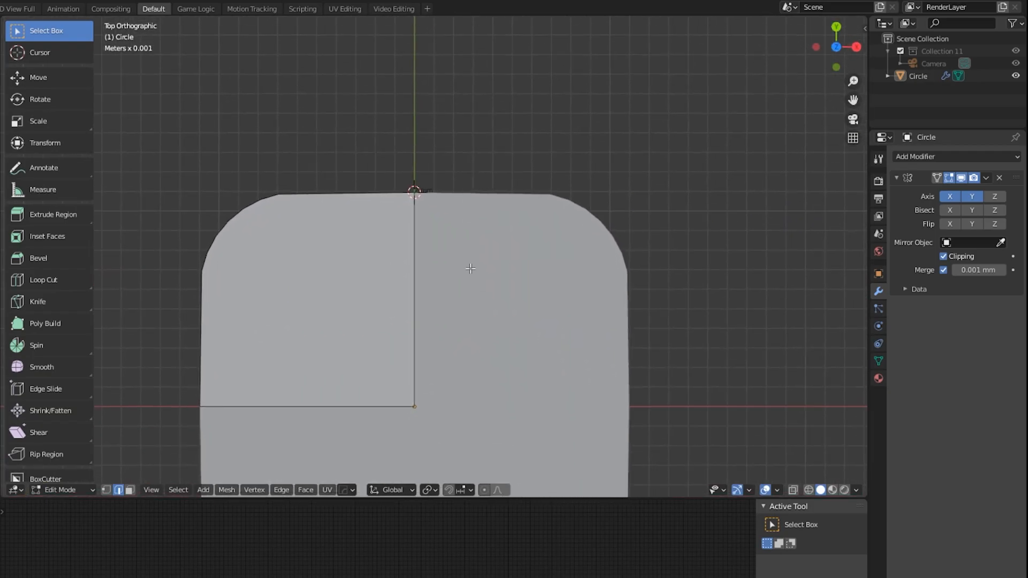
key("shift+a")
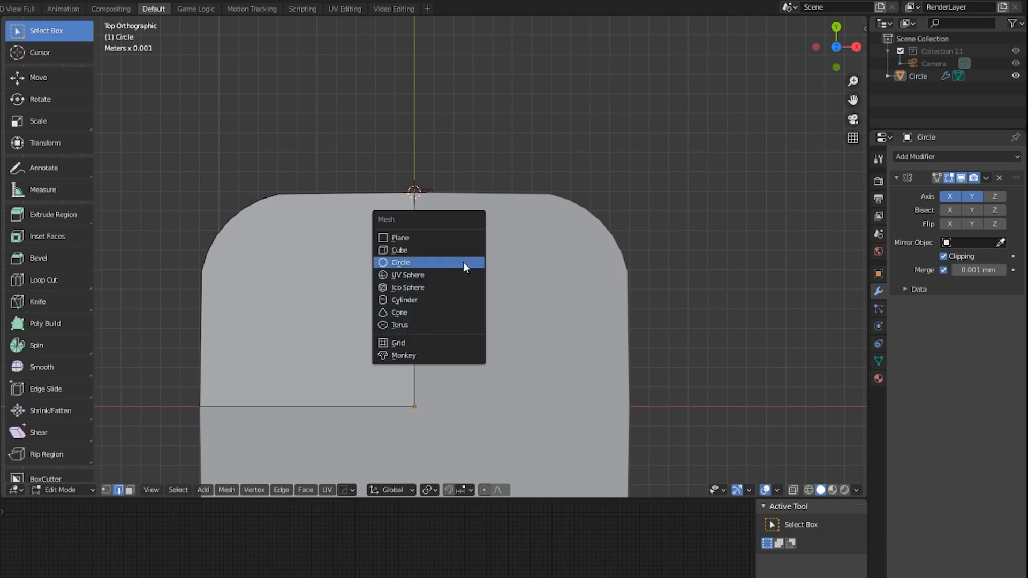
left_click(464, 262)
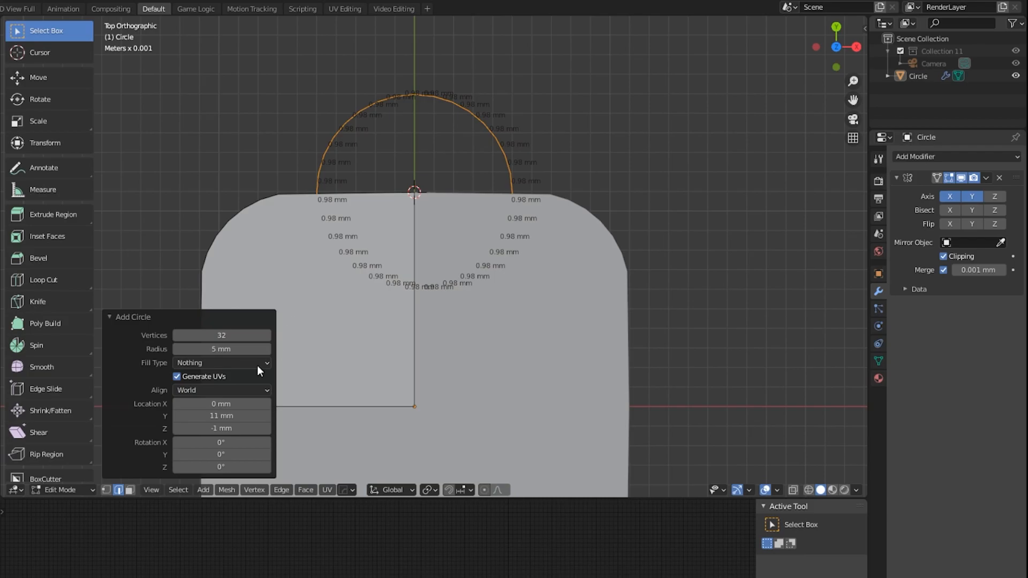
Step: Set the new circle to 100 vertices with a radius of 1.65 mm
left_click(255, 336)
type("100")
key("Return")
left_click(225, 349)
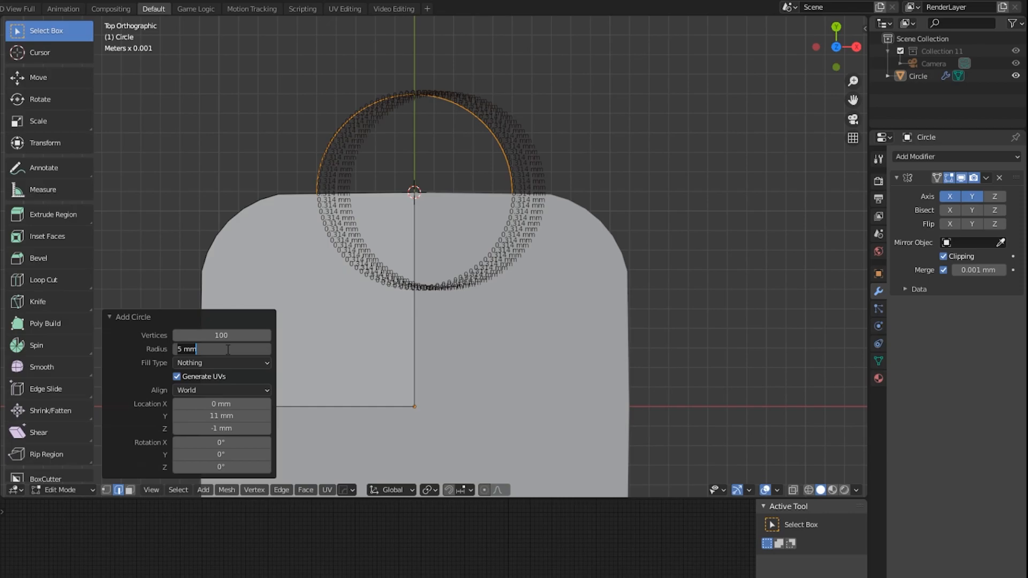
type("1.65")
key("Return")
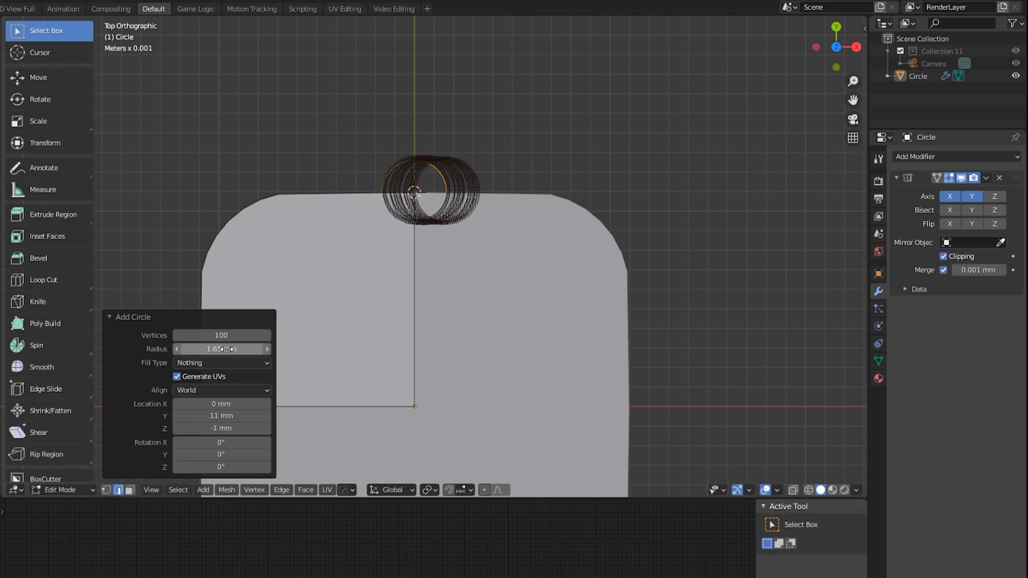
Step: Turn off the edge length display and select the plate object in Object Mode
left_click(776, 490)
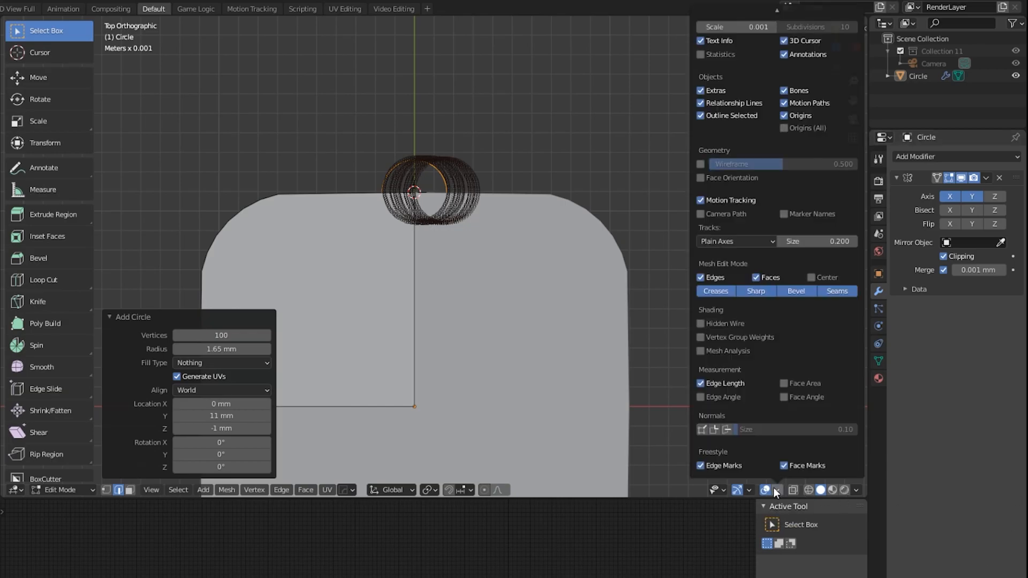
left_click(728, 384)
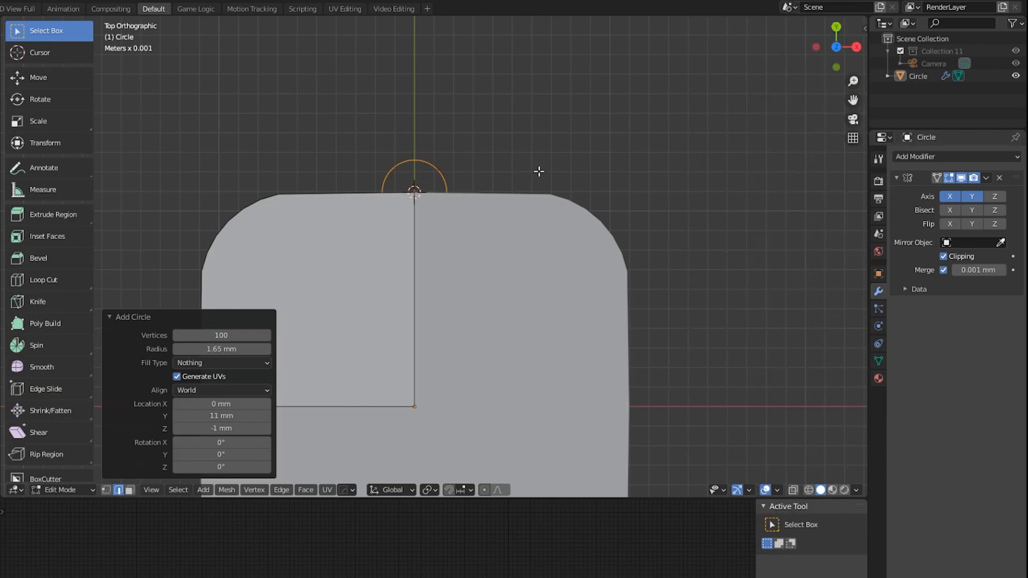
key("Tab")
left_click(450, 179)
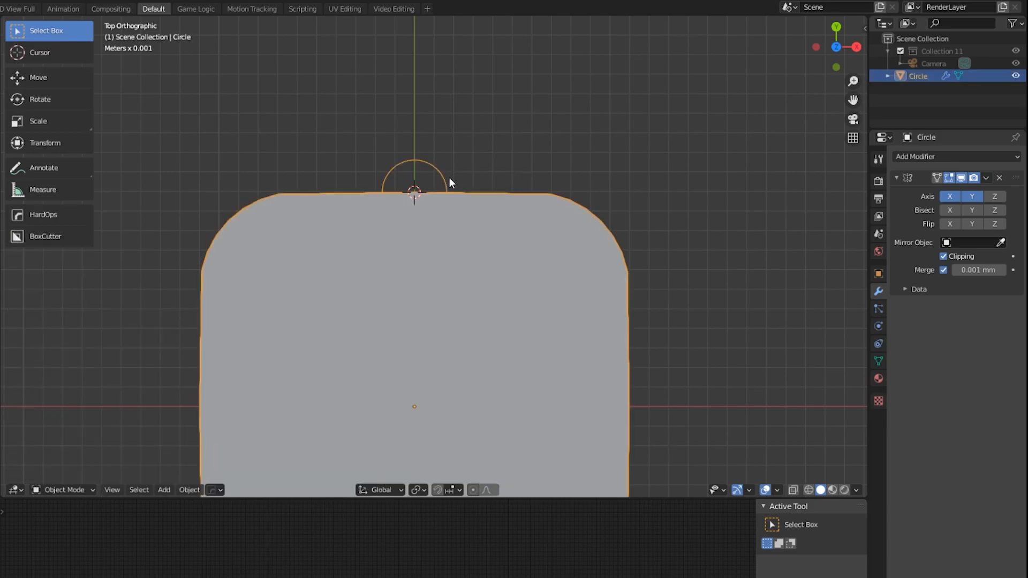
Step: Back in Edit Mode, move the small circle about 2.67 mm along Y, clear of the plate's edge
key("ctrl+Tab")
key("ctrl+Tab")
key("Tab")
key("g")
right_click(442, 150)
key("g")
key("y")
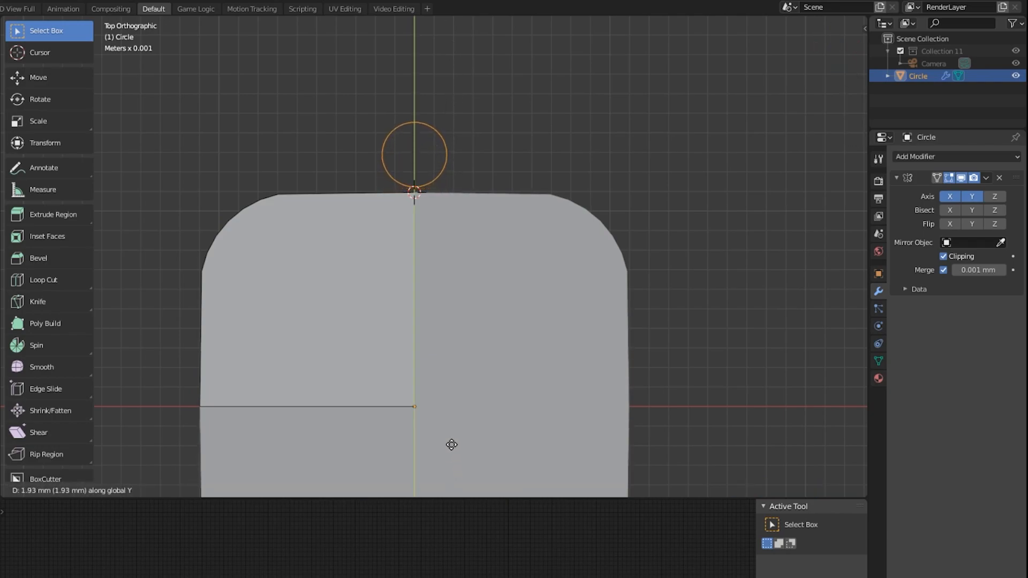
left_click(455, 310)
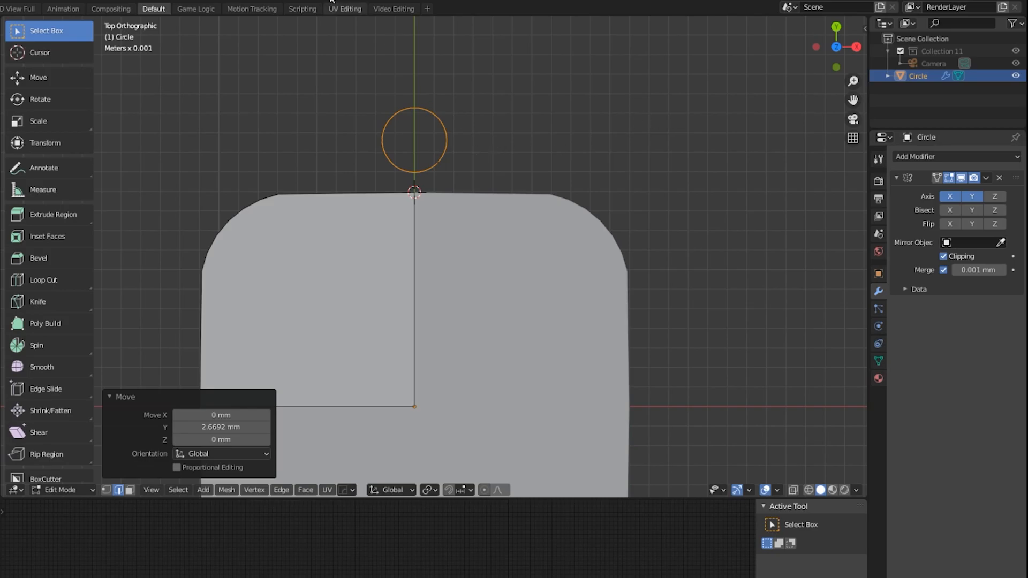
Step: Clear the selection and, in Edit Mode, select all linked geometry of the small circle beside the plate
key("alt+a")
key("Tab")
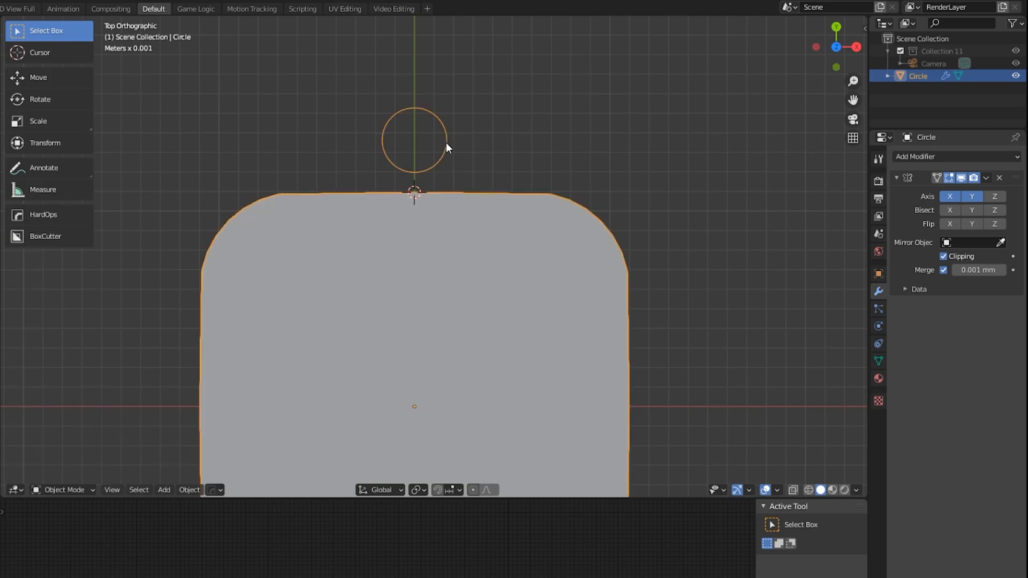
middle_click_drag(454, 266, 258, 131)
key("alt+a")
left_click(279, 159)
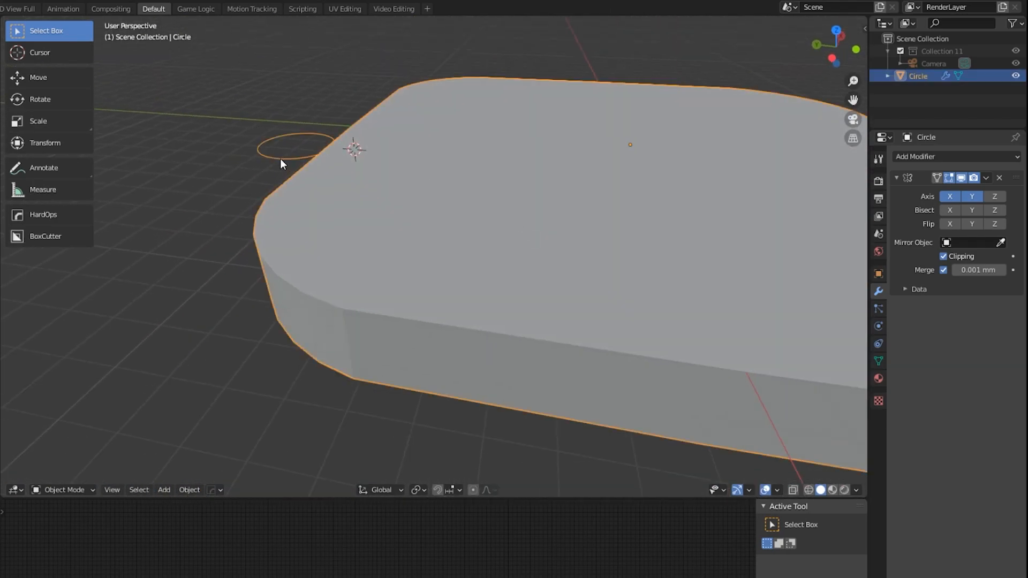
key("Tab")
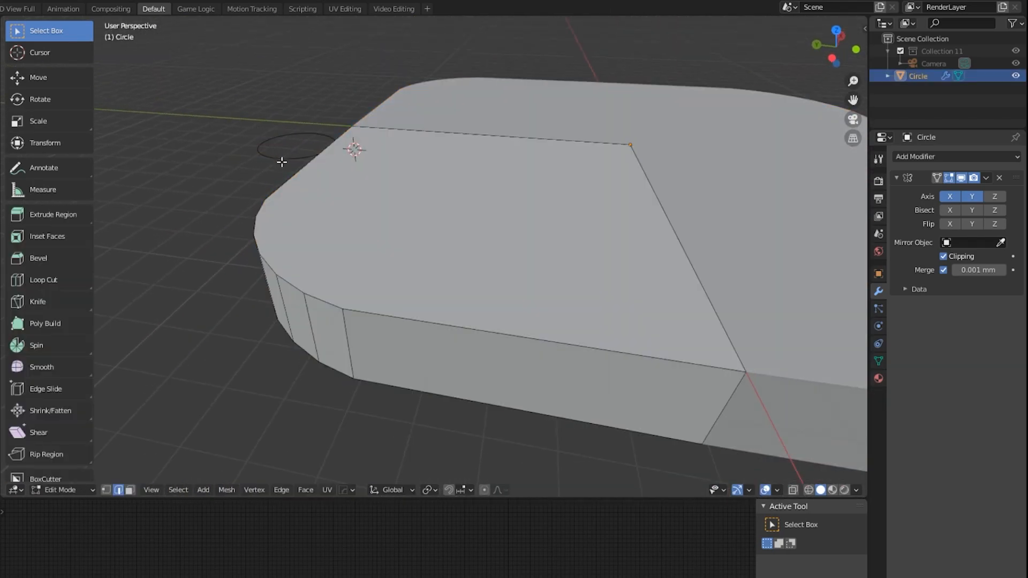
key("ctrl+l")
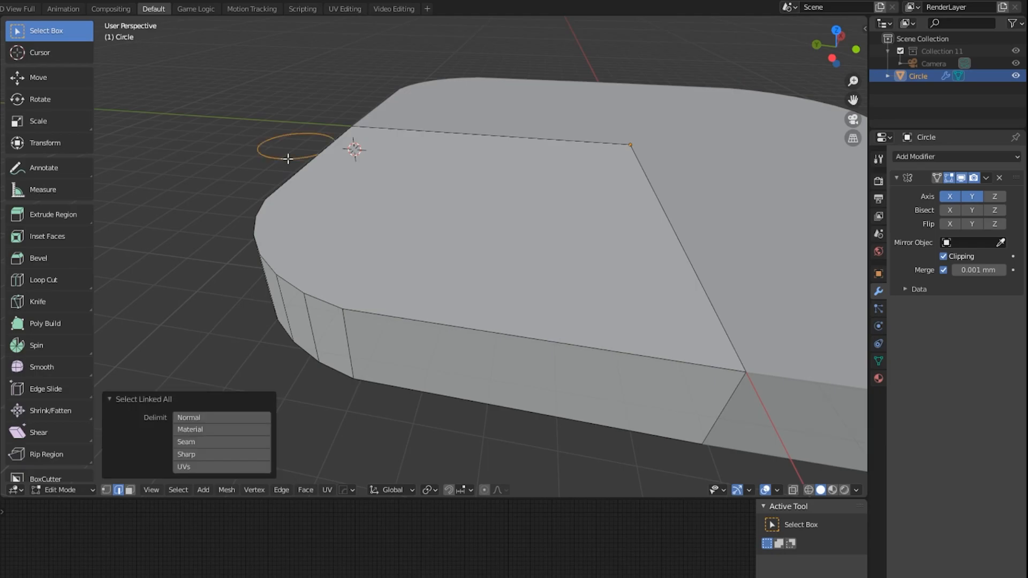
Step: Separate the selected small circle into its own object, return to Object Mode and select each object alone, ending with the circle
key("p")
left_click(288, 158)
key("Tab")
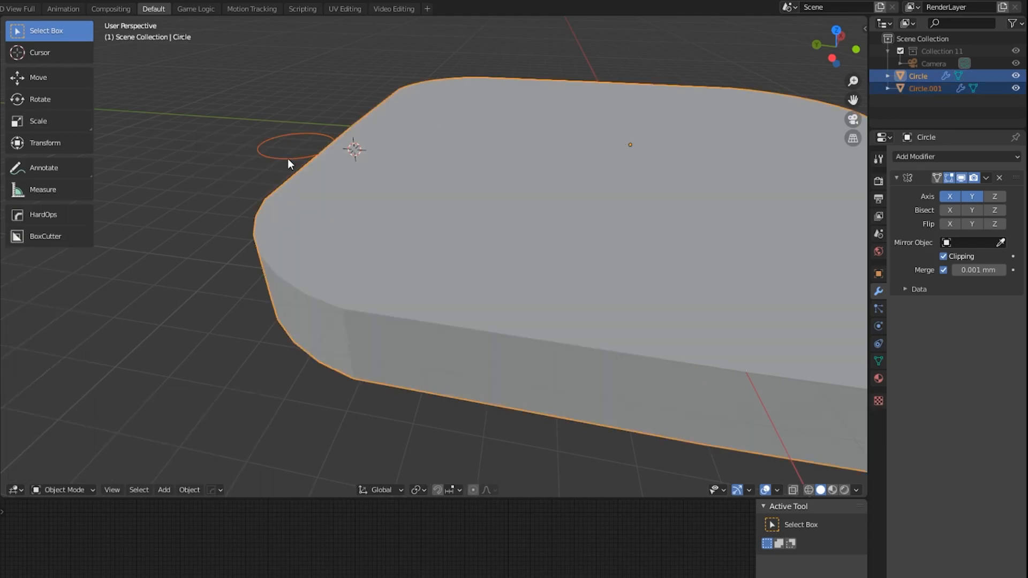
left_click(287, 158)
middle_click_drag(290, 166, 348, 209)
scroll(348, 208, "down", 3)
middle_click_drag(327, 269, 338, 233)
middle_click_drag(446, 229, 405, 284)
left_click(408, 254)
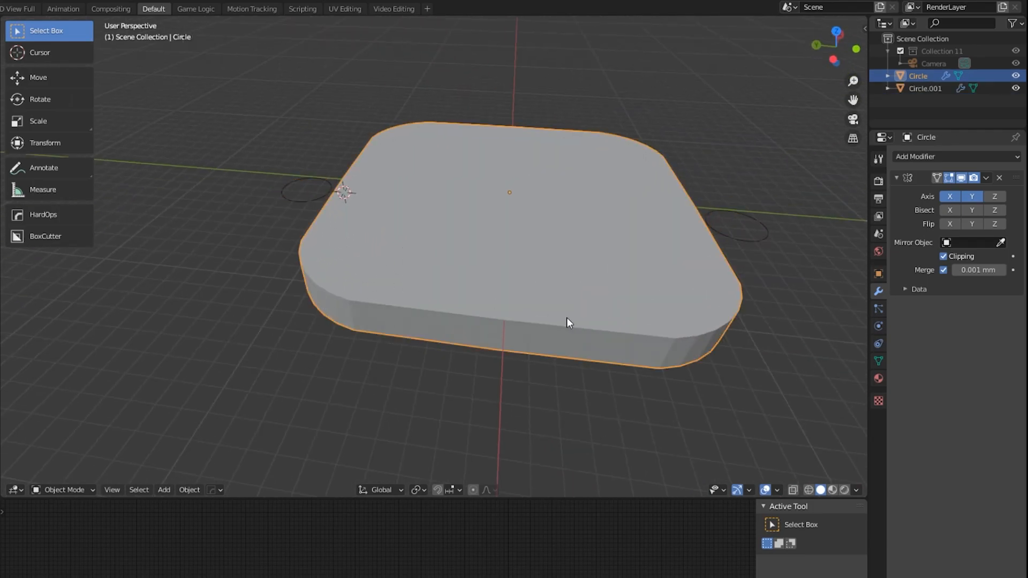
left_click(292, 198)
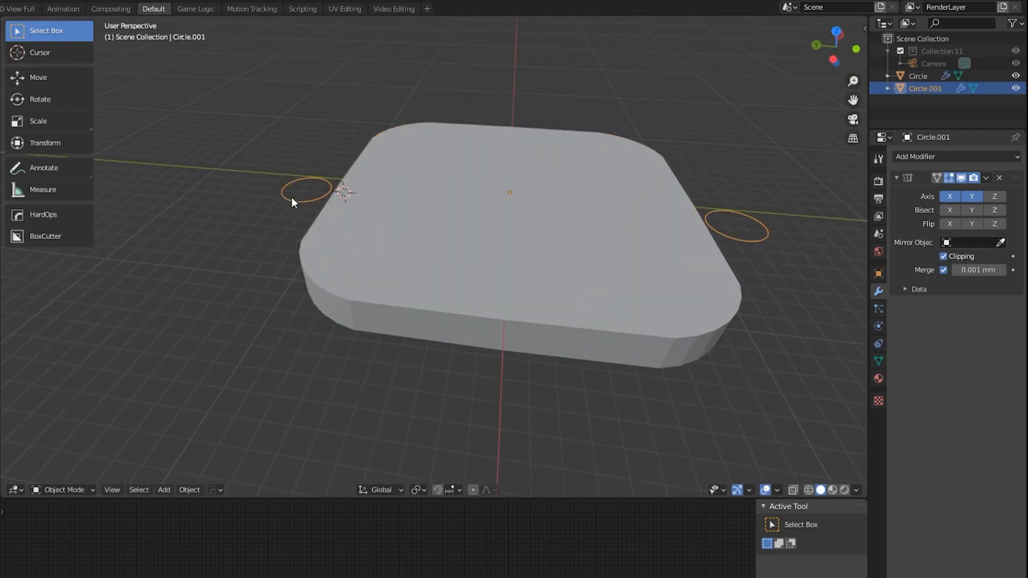
Step: Select the rounded-square plate object and rename it Plate
left_click(467, 266)
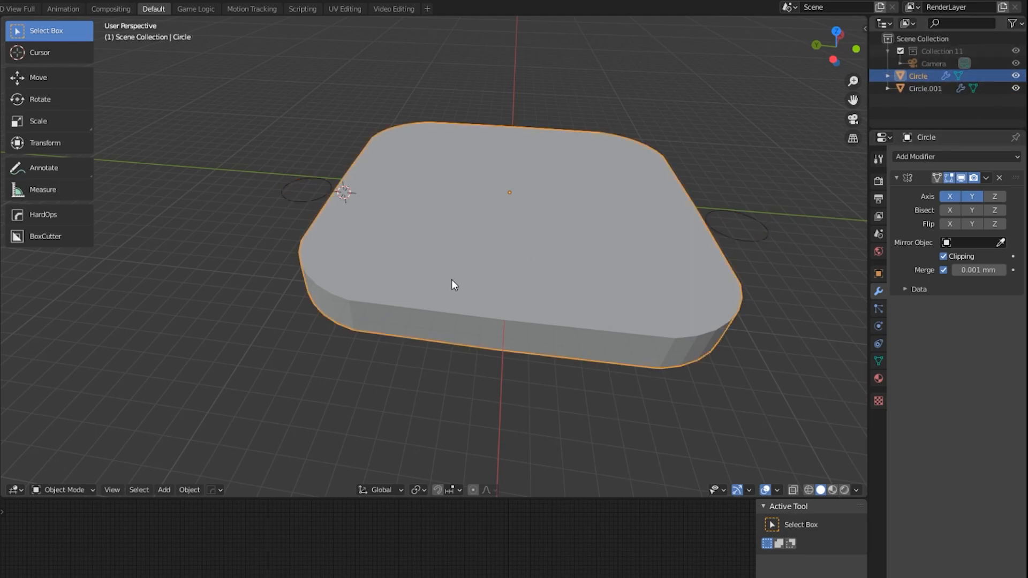
double_click(930, 76)
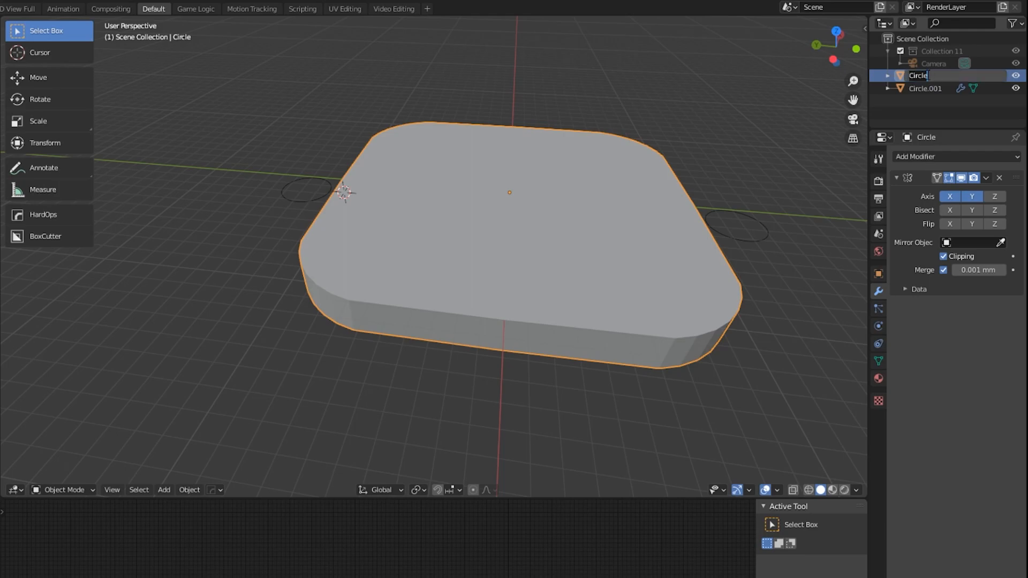
type("Plate")
key("Return")
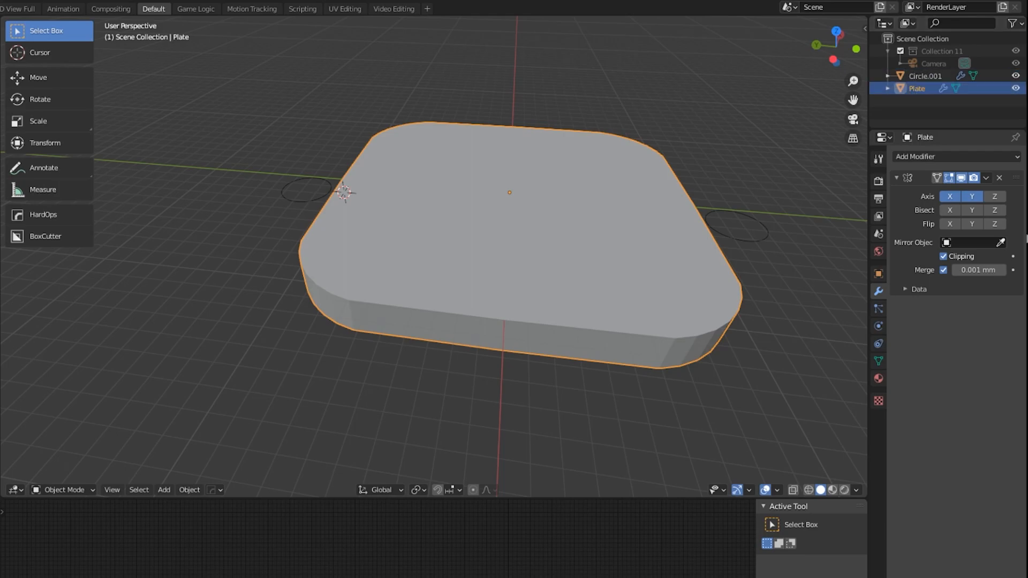
Step: Select the separated small circle object and rename it Antenna Tube
left_click(316, 197)
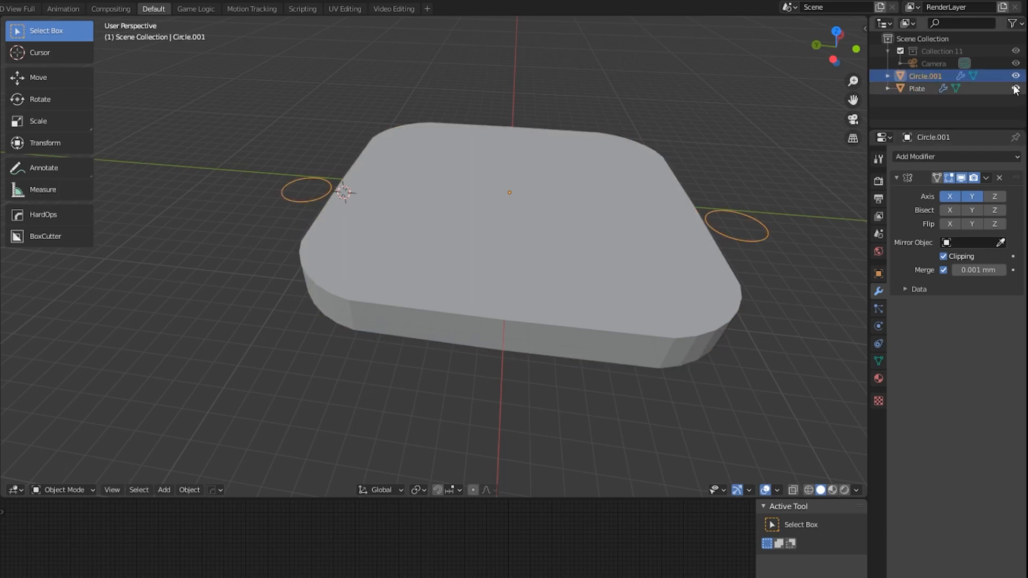
double_click(916, 76)
type("Antenna Tube")
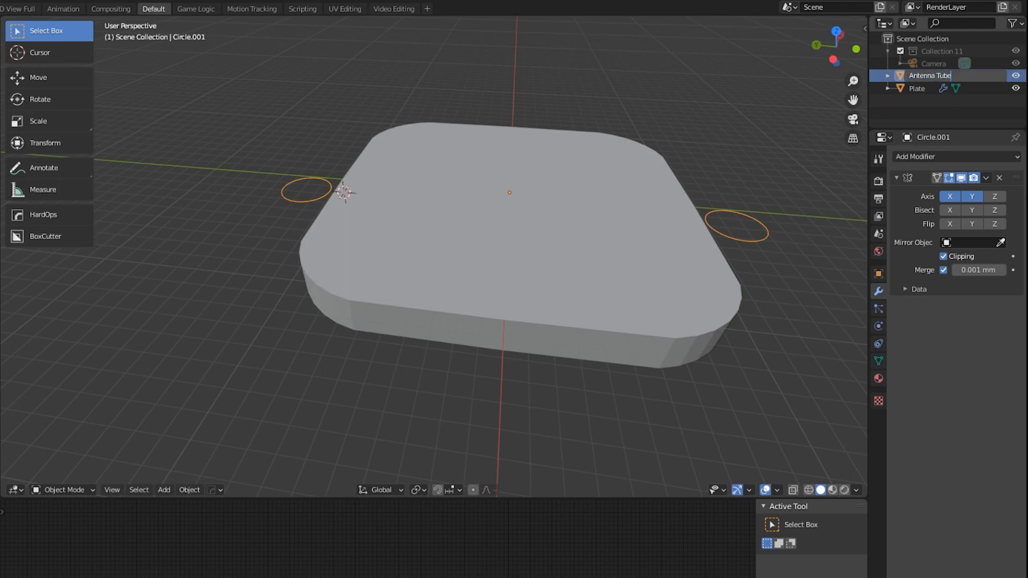
key("Return")
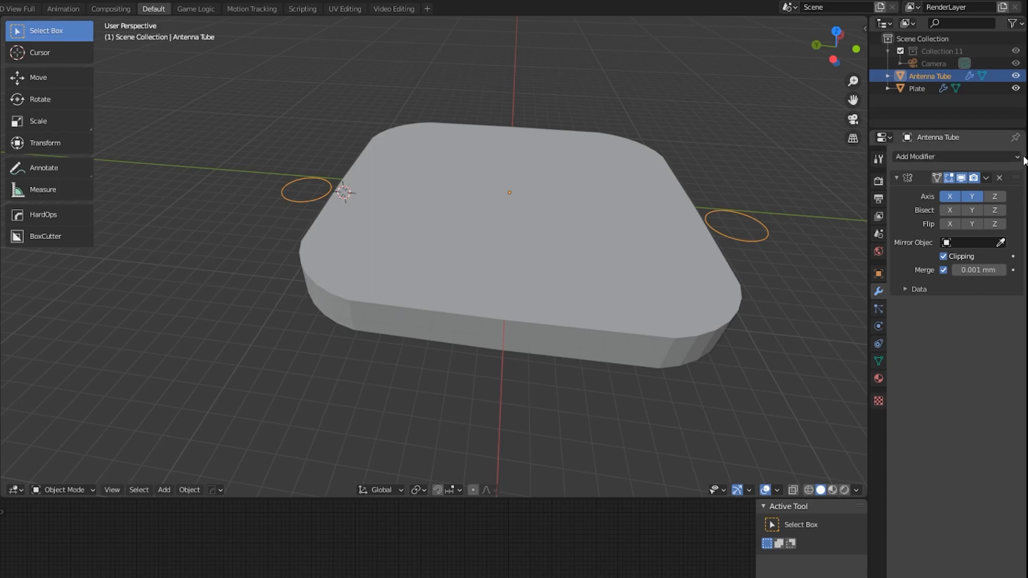
Step: Remove the Mirror modifier from the Antenna Tube so only the original circle is kept
left_click(1000, 177)
middle_click_drag(462, 230, 341, 285)
right_click_drag(341, 286, 339, 288)
middle_click_drag(395, 300, 455, 291)
left_click(280, 212)
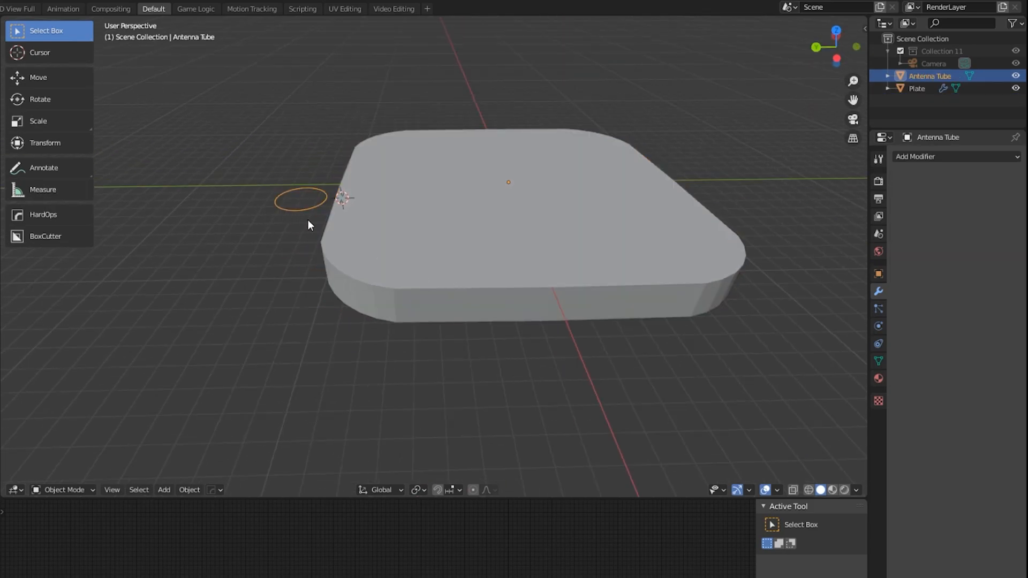
Step: Enter Edit Mode on the Antenna Tube in top view, select its whole circle and activate vertex selection
key("KP_7")
scroll(369, 317, "up", 4)
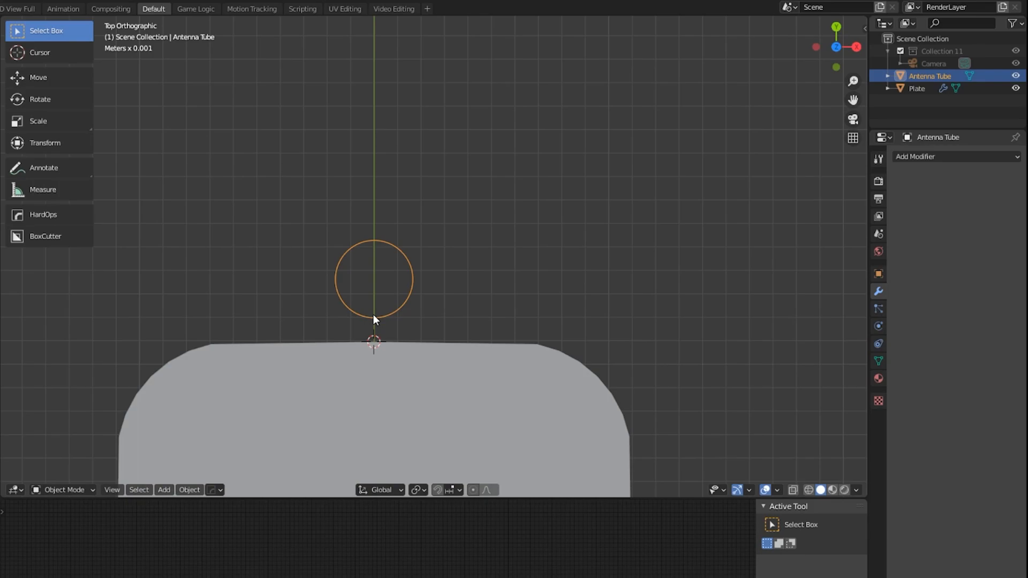
key("Tab")
key("a")
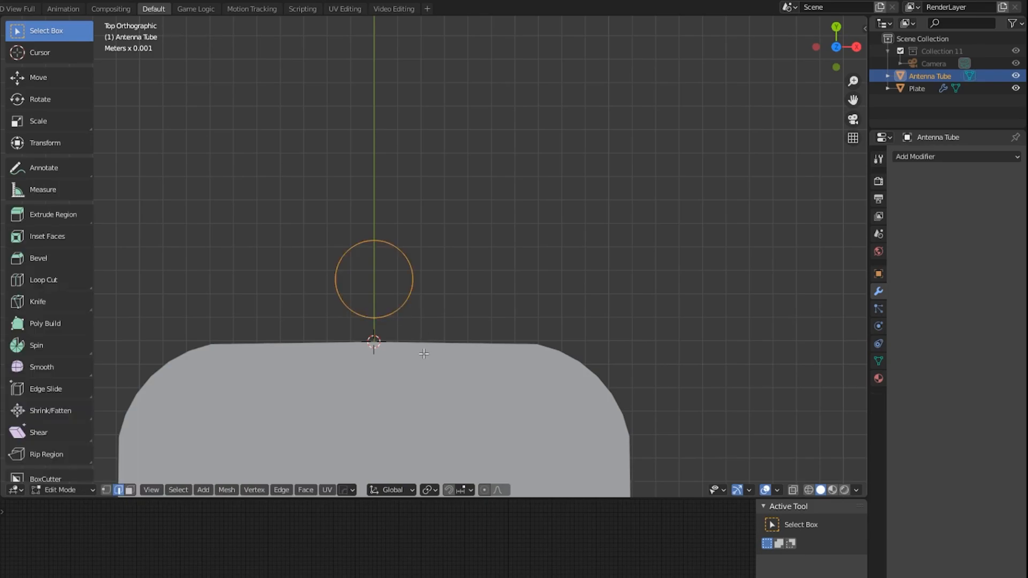
middle_click_drag(420, 321, 475, 275, "shift")
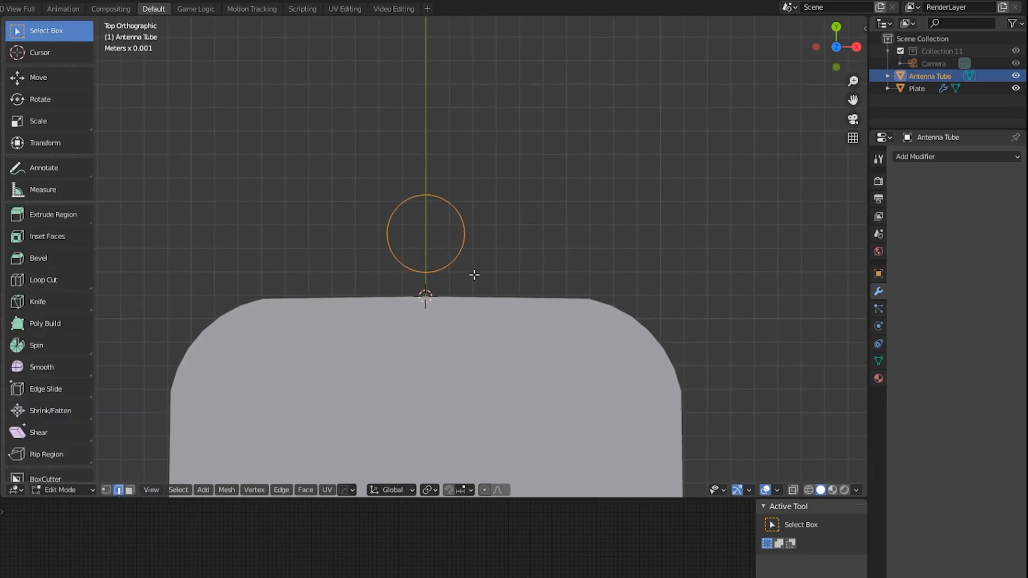
scroll(476, 275, "up", 8)
key("ctrl+Tab")
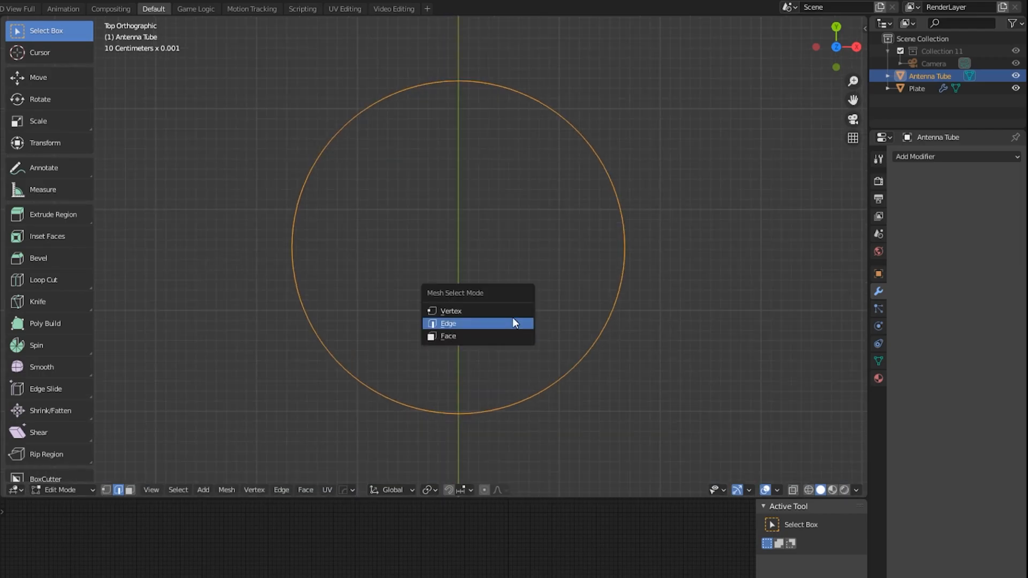
left_click(513, 313)
scroll(535, 321, "down", 3)
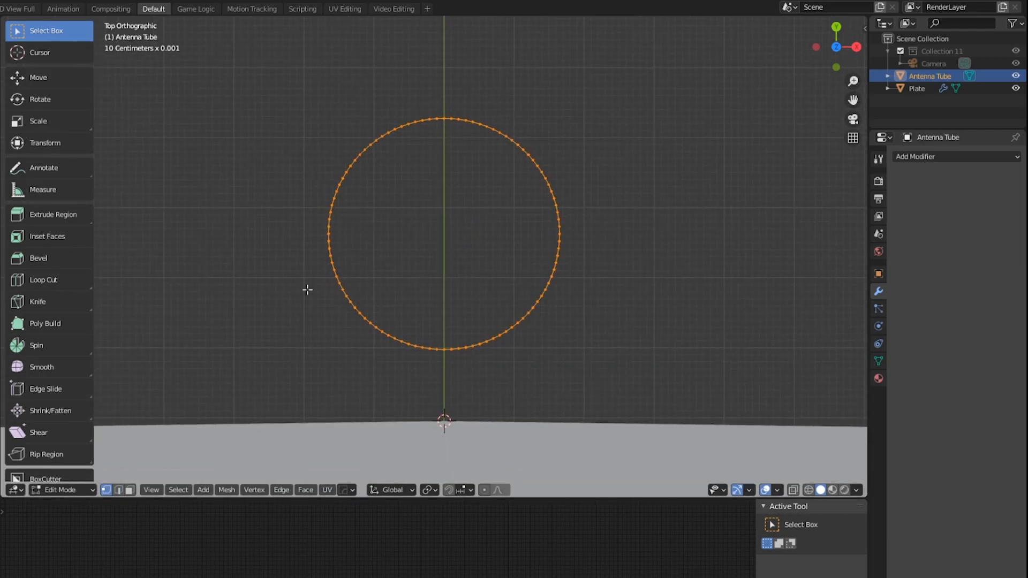
middle_click_drag(528, 304, 528, 255, "shift")
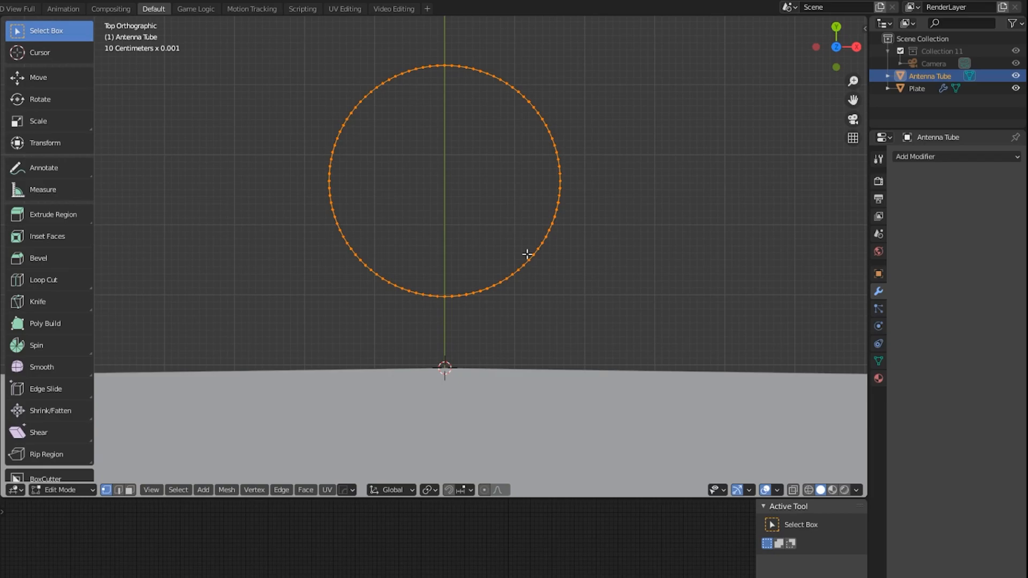
Step: Extrude the circle in place and scale the new loop outward into a flat ring, about twice the inner circle's diameter
key("e")
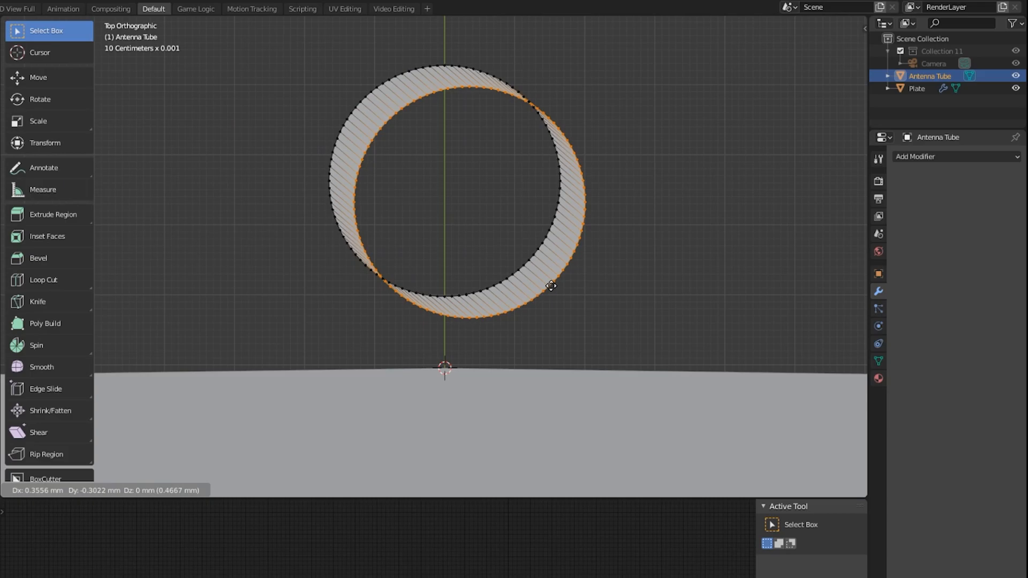
right_click(551, 286)
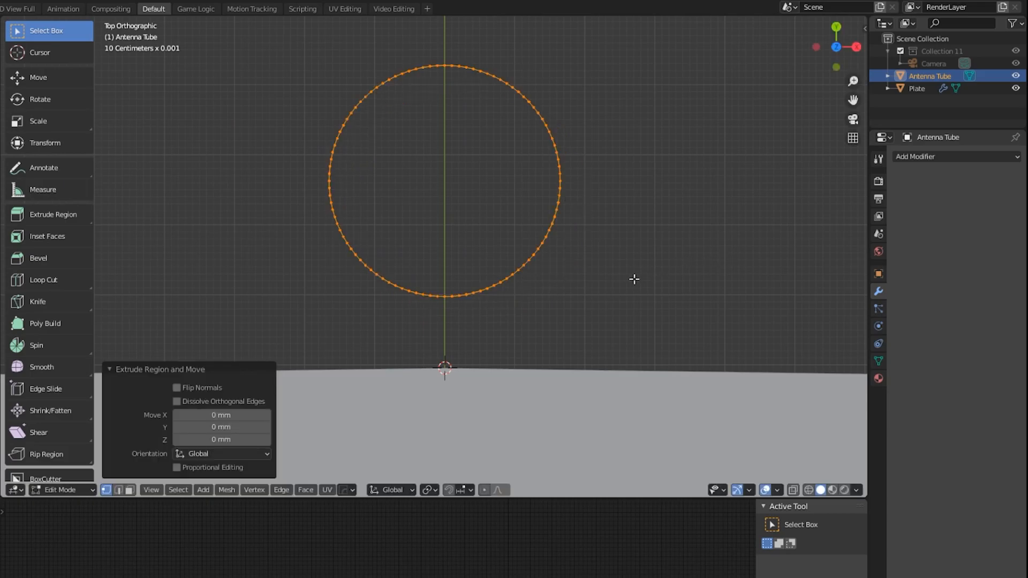
key("s")
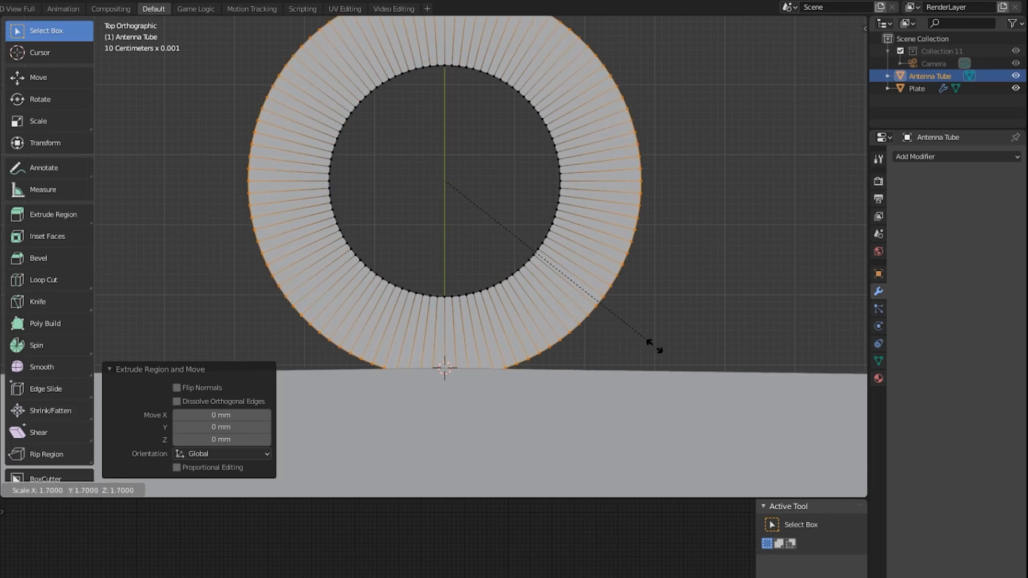
left_click(694, 367)
Step: Select the entire flat ring and extrude it 12 mm upward into a hollow tube
scroll(688, 366, "down", 4)
scroll(747, 333, "up", 3)
middle_click_drag(748, 335, 496, 333)
left_click(593, 241)
key("a")
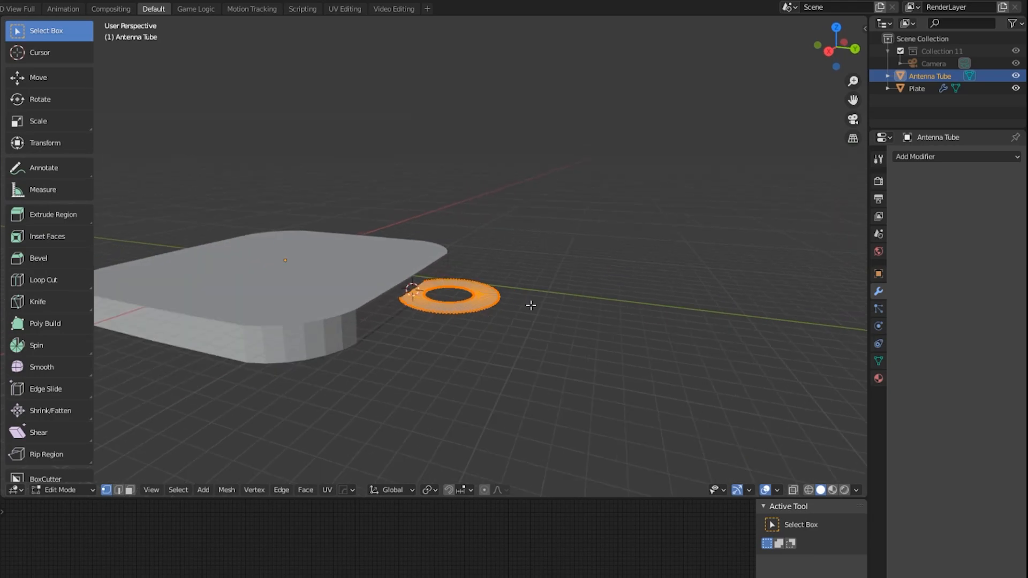
key("e")
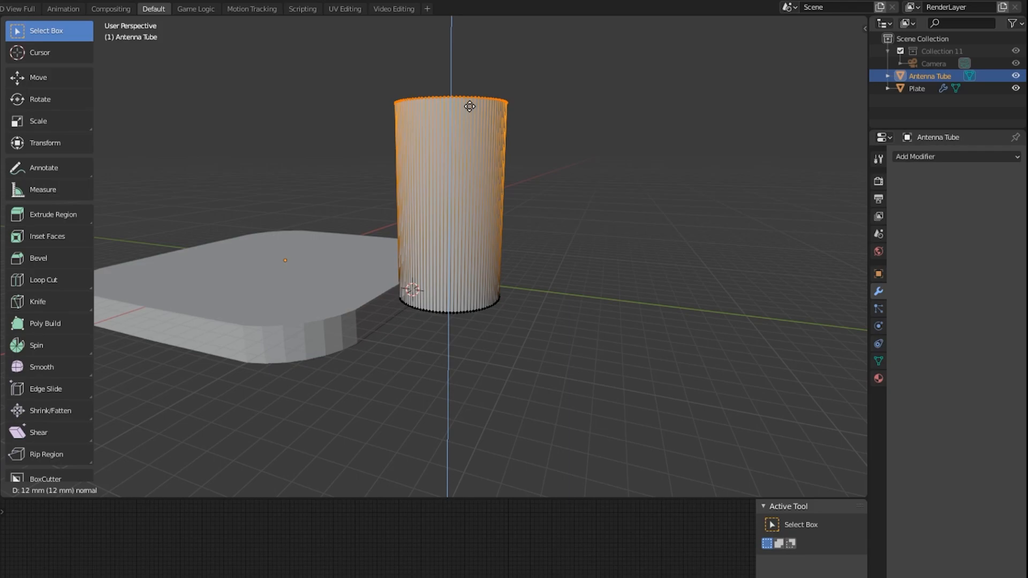
left_click(470, 106)
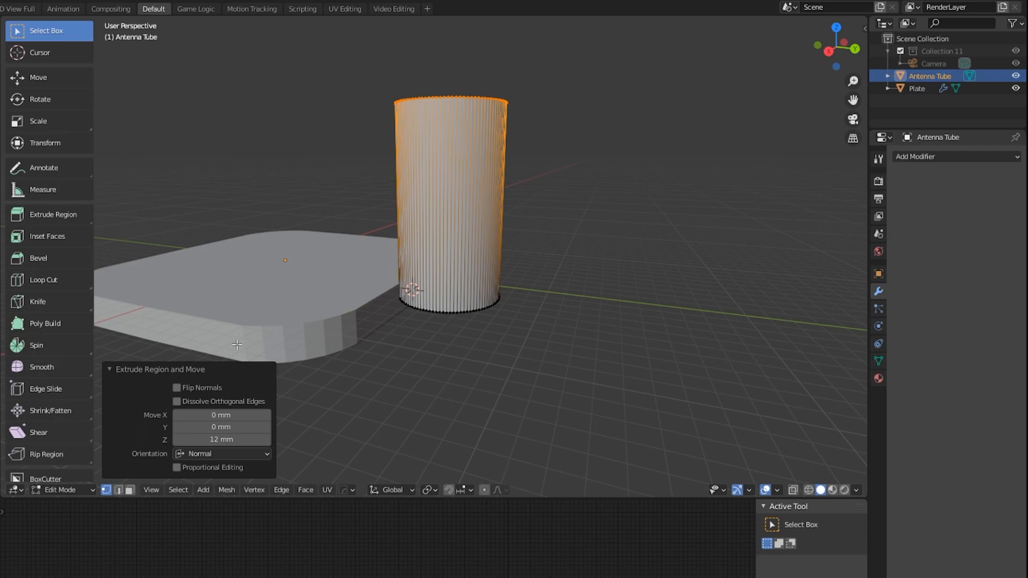
Step: In Object Mode, move the Antenna Tube along Y in top view until it sits clear of the plate's edge
middle_click_drag(378, 217, 567, 245)
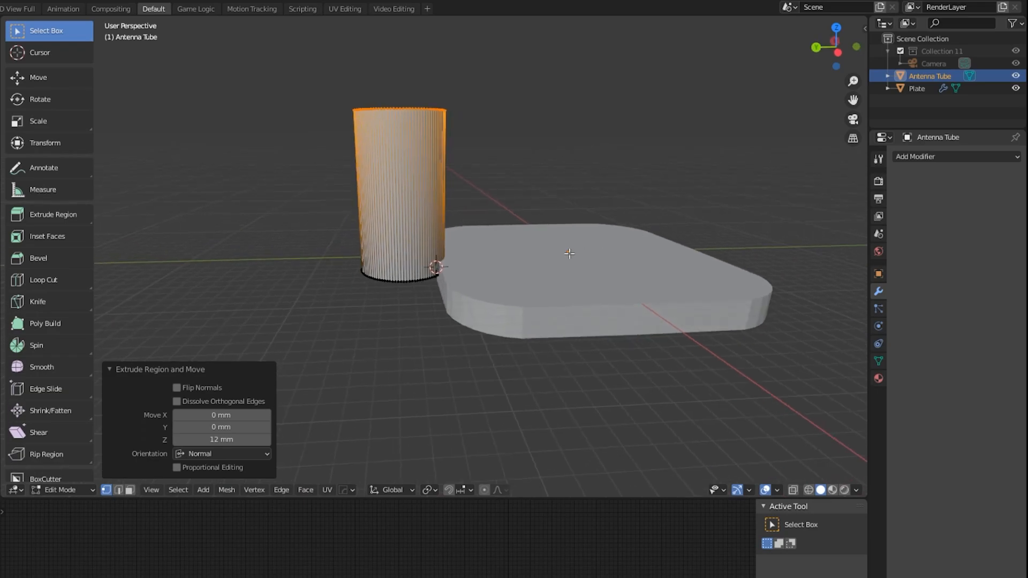
key("Tab")
key("KP_7")
left_click(511, 262)
left_click(503, 240)
key("g")
key("y")
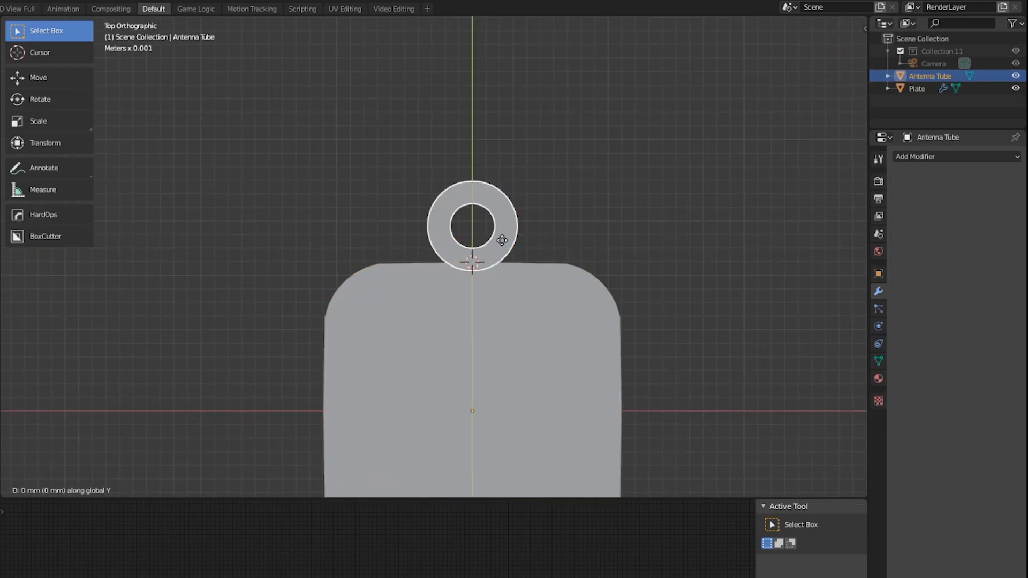
left_click(509, 101)
Step: Enter Edit Mode on the Plate, activate face selection and select the straight side face next to the tube
middle_click_drag(509, 101, 670, 168)
left_click(474, 277)
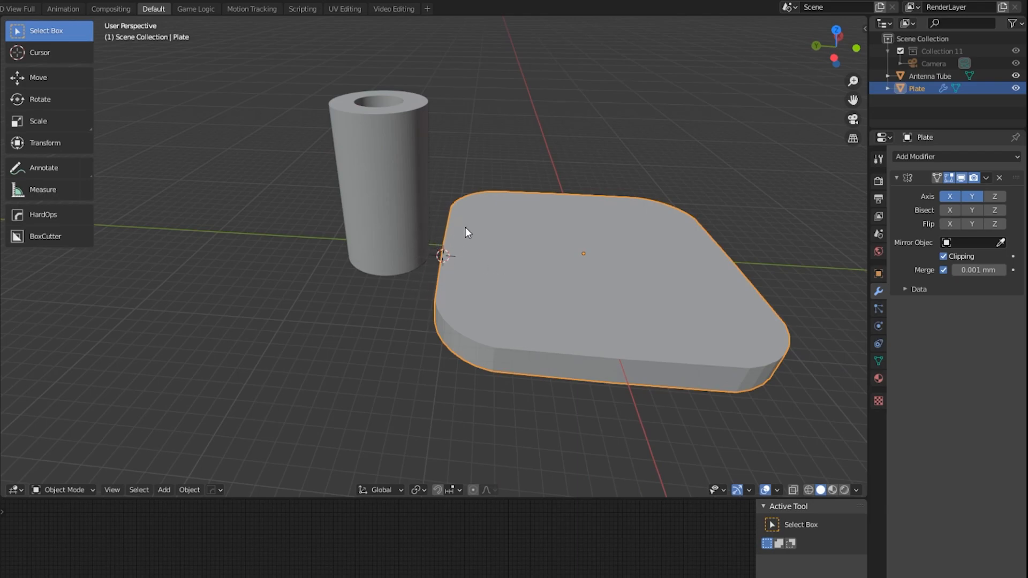
middle_click_drag(454, 266, 391, 256)
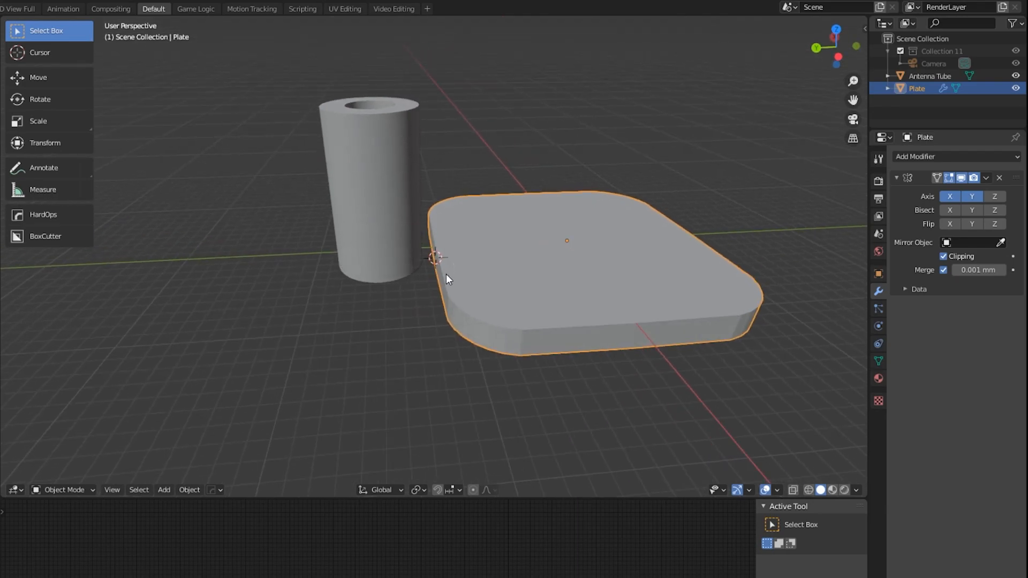
key("Tab")
middle_click_drag(442, 284, 440, 283)
key("ctrl+Tab")
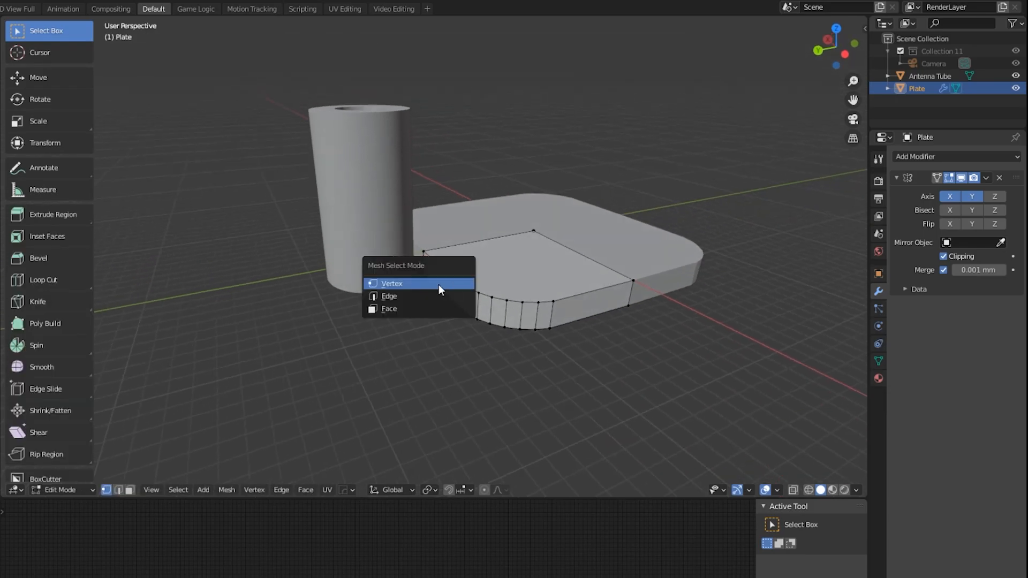
left_click(429, 309)
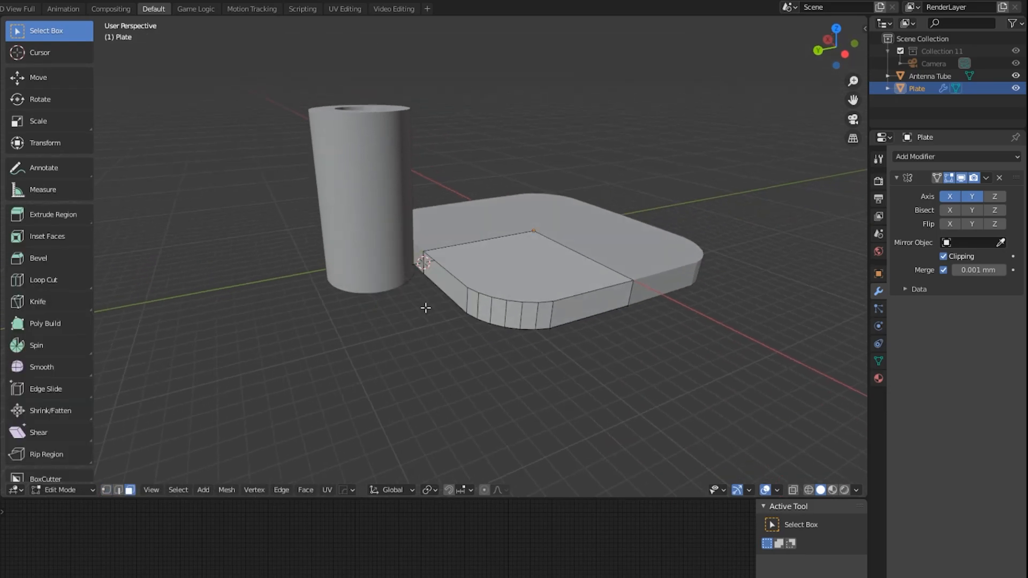
key("ctrl+Tab")
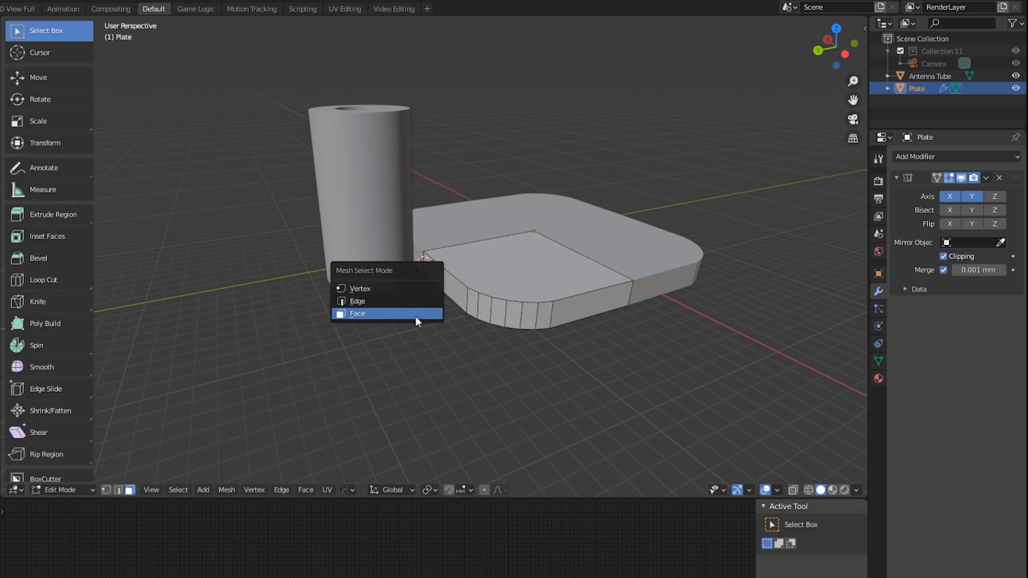
left_click(416, 314)
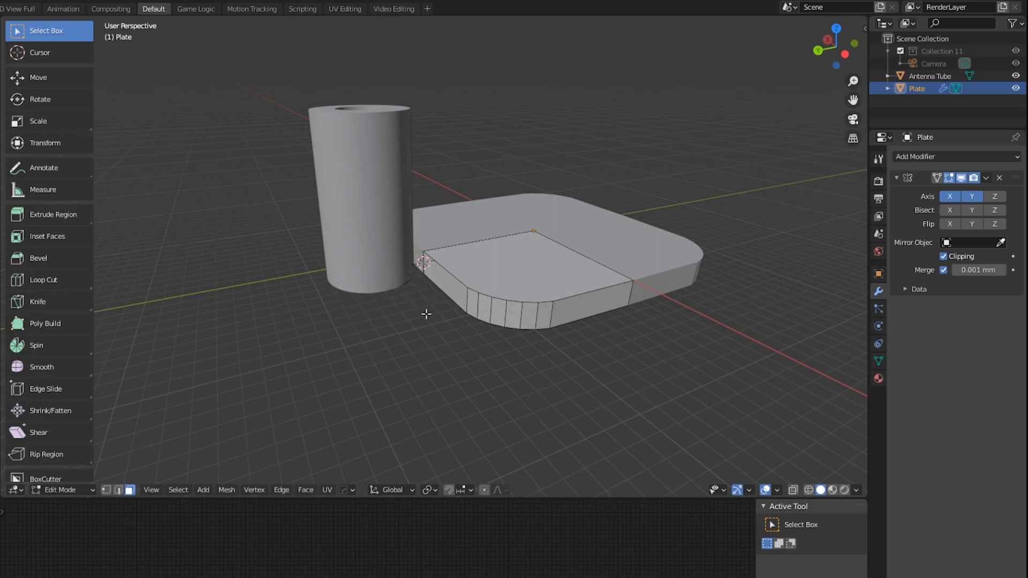
left_click(445, 288)
Step: Extrude the plate's selected side face 2 mm toward the Antenna Tube
key("KP_7")
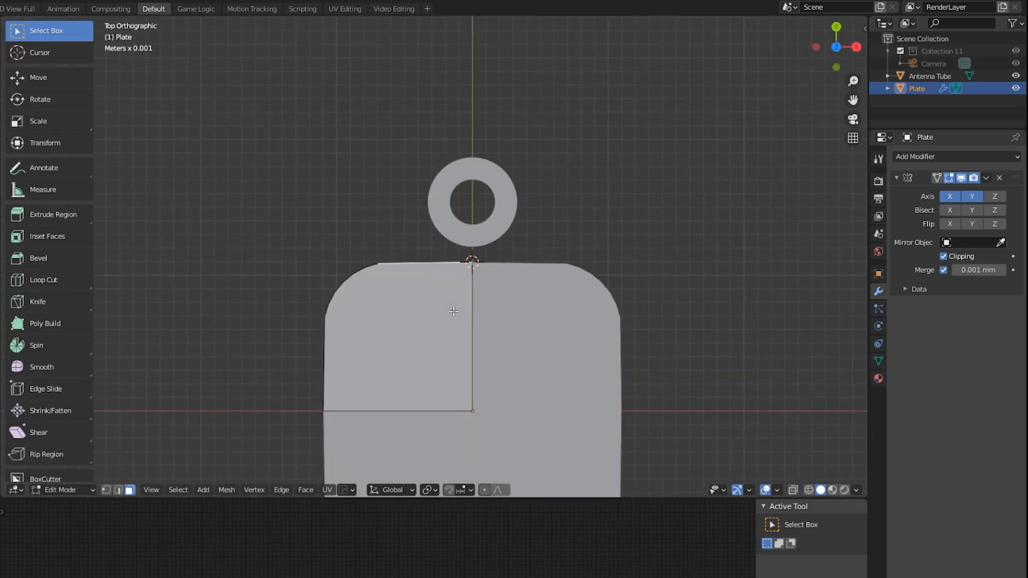
key("e")
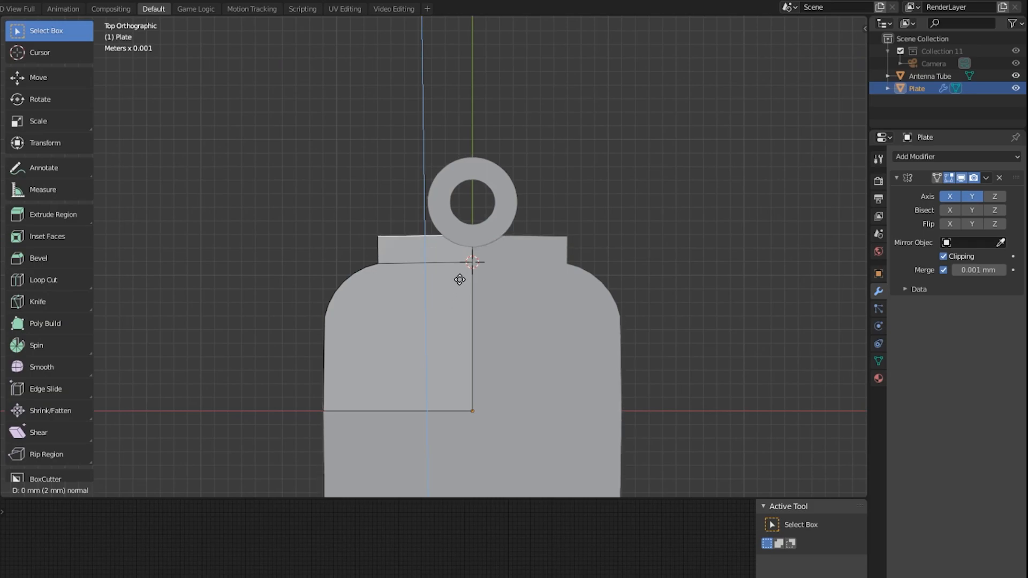
left_click(459, 280)
Step: Select the top face of the new plate extension and extrude it 9 mm upward into a vertical wall beside the tube
middle_click_drag(460, 279, 517, 228)
middle_click_drag(425, 272, 539, 243, "shift")
left_click(477, 249)
key("e")
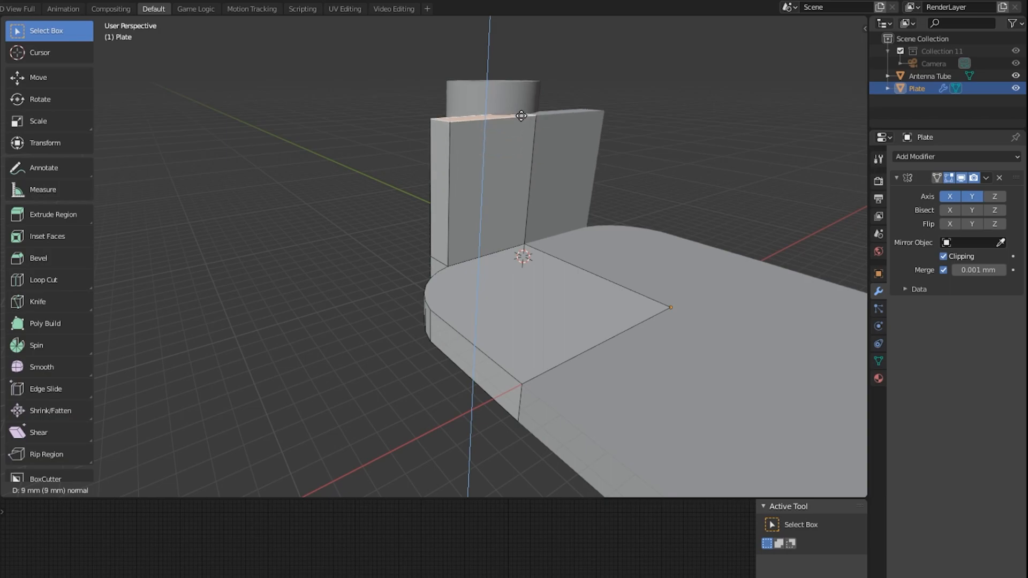
left_click(522, 117)
middle_click_drag(521, 117, 391, 190)
middle_click_drag(342, 226, 389, 255, "shift")
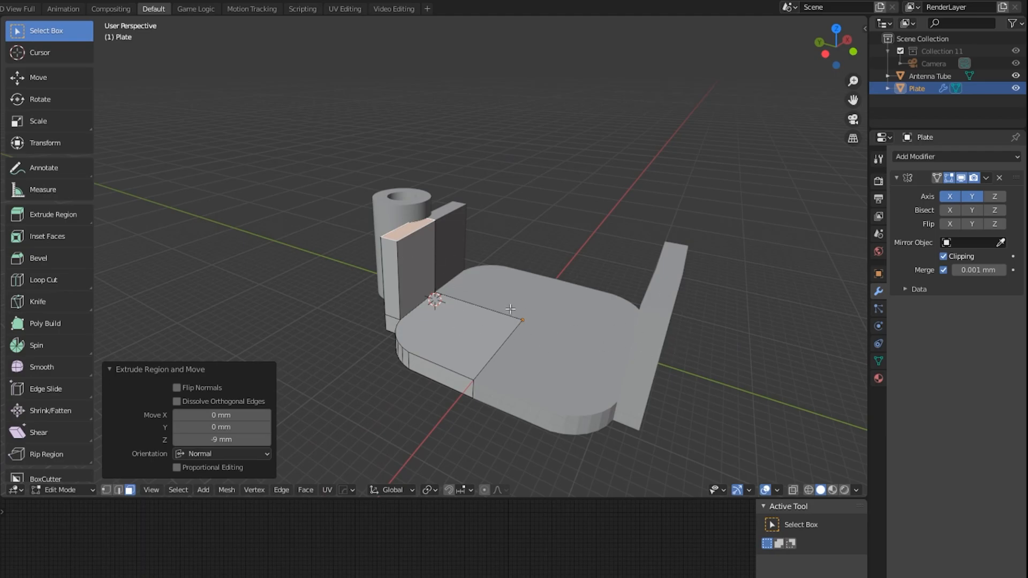
scroll(511, 309, "up", 4)
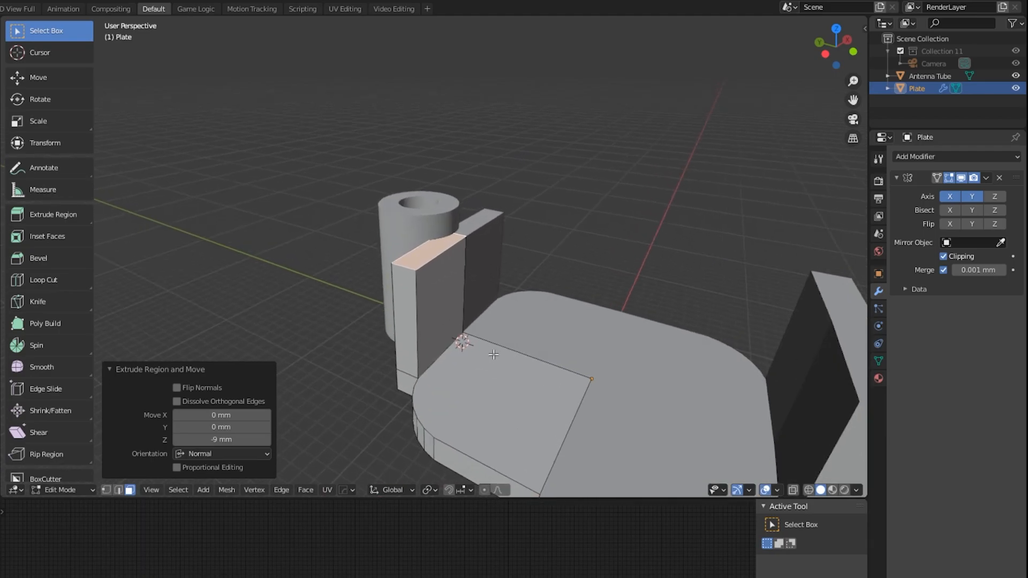
Step: In Edit Mode on the Plate, divide the upright wall next to the tube with four evenly spaced horizontal loop cuts
scroll(493, 354, "up", 2)
middle_click_drag(493, 330, 453, 142)
key("Tab")
scroll(474, 324, "down", 1)
key("alt+a")
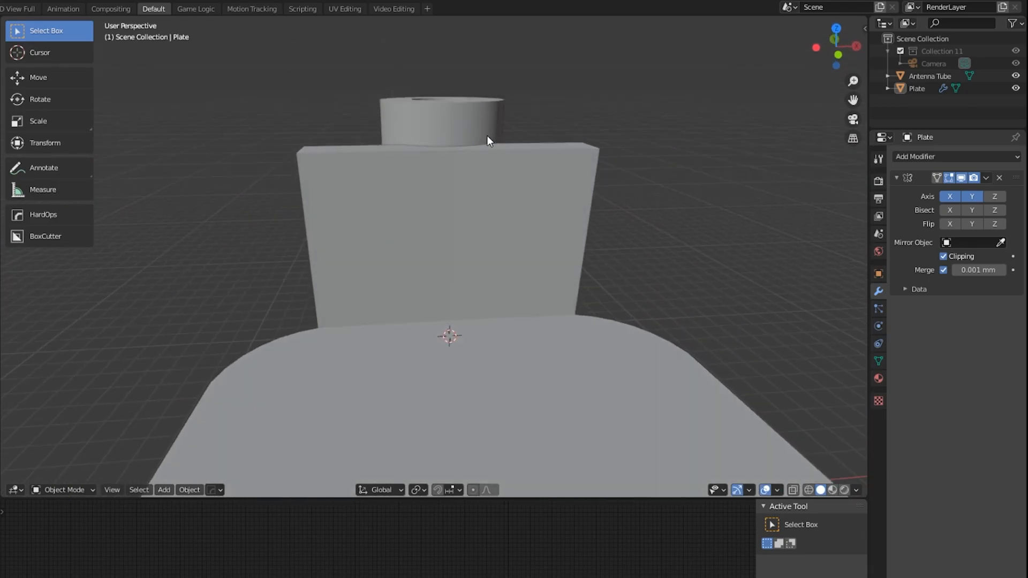
key("Tab")
middle_click_drag(336, 184, 354, 218)
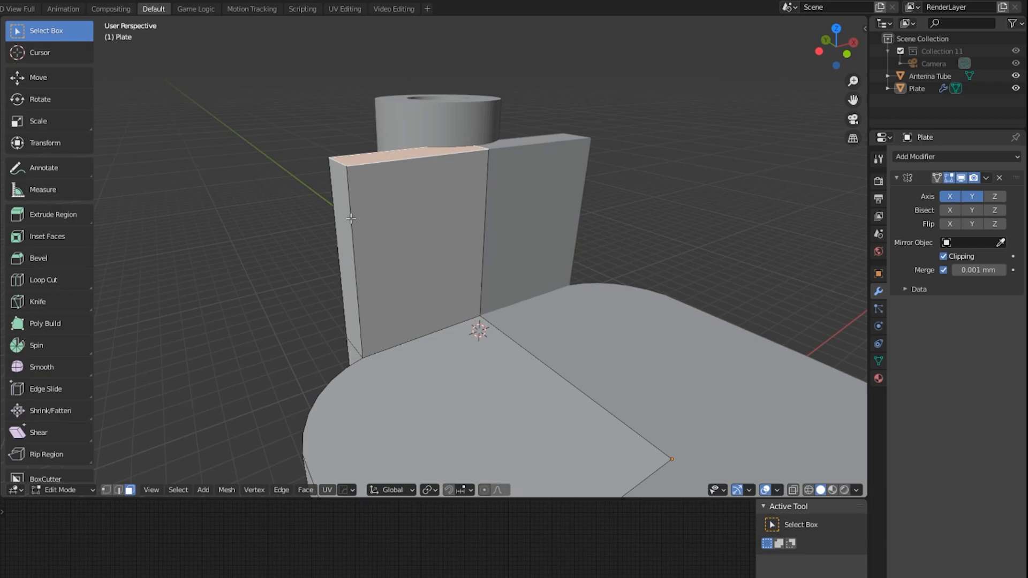
key("ctrl+e")
key("ctrl+r")
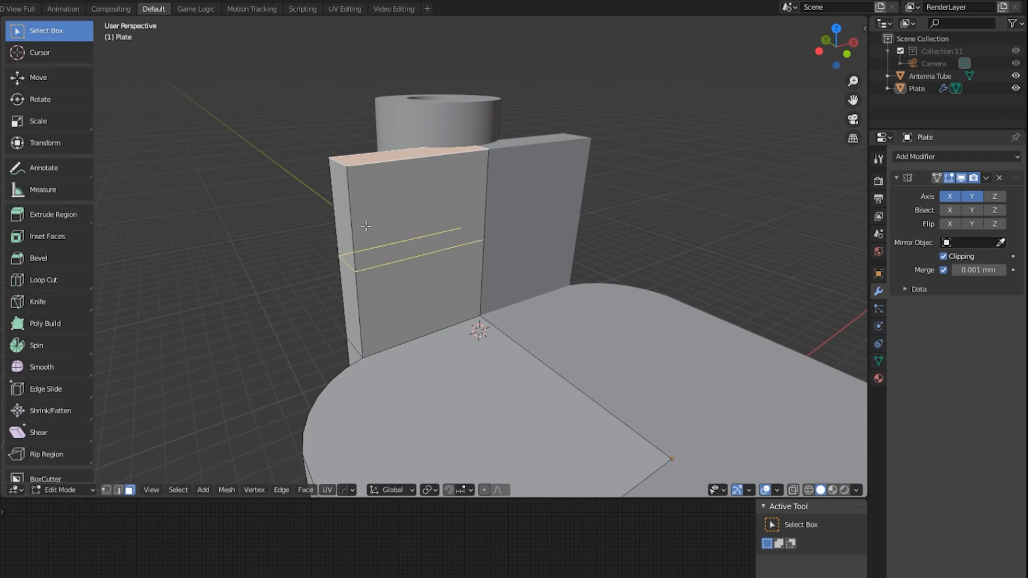
scroll(366, 226, "up", 3)
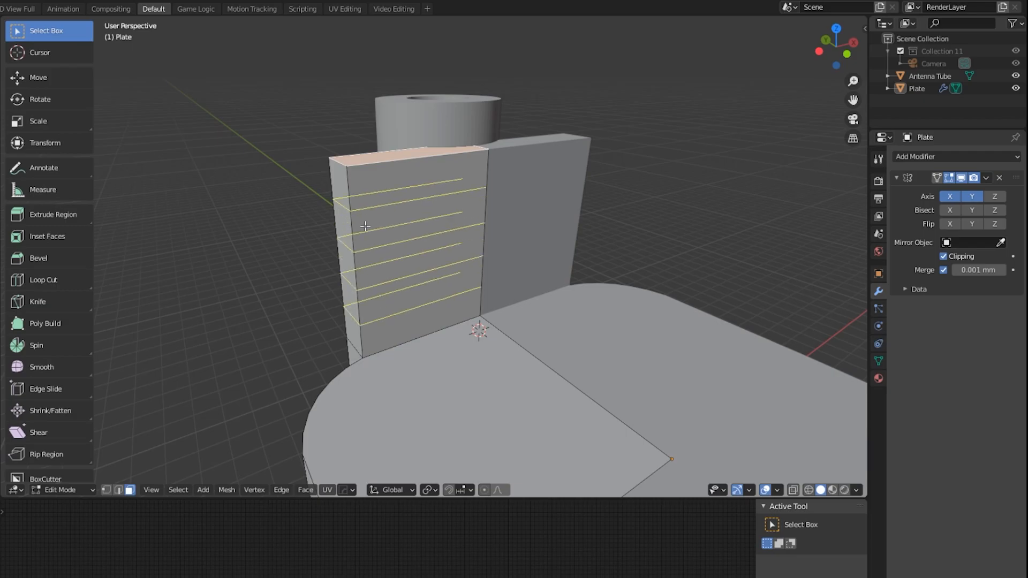
left_click(366, 226)
right_click(446, 229)
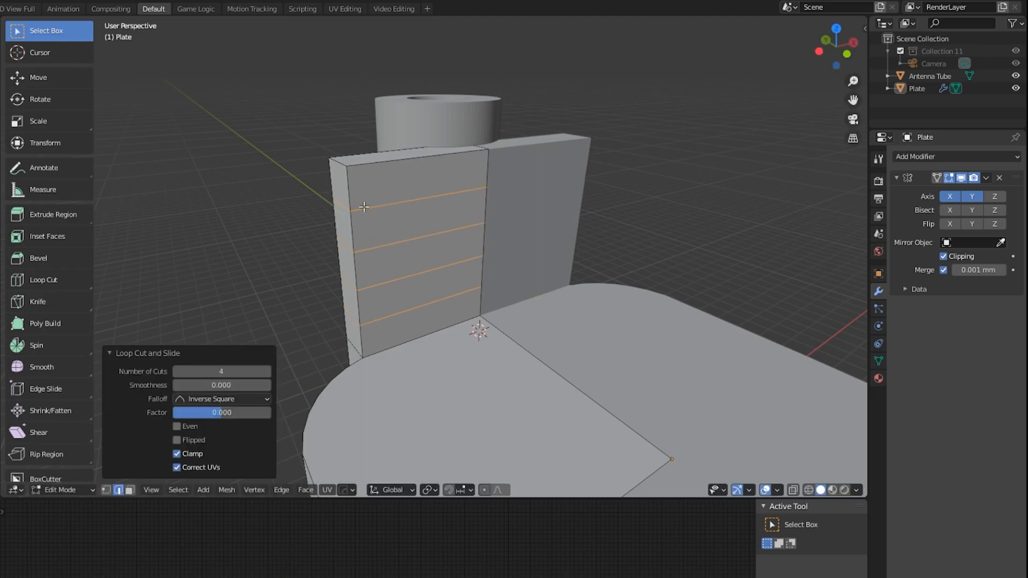
Step: Slide the wall's upper outer corner edge inward along its top with an edge slide factor of 0.515
left_click(335, 161)
key("g")
key("Escape")
key("g")
key("g")
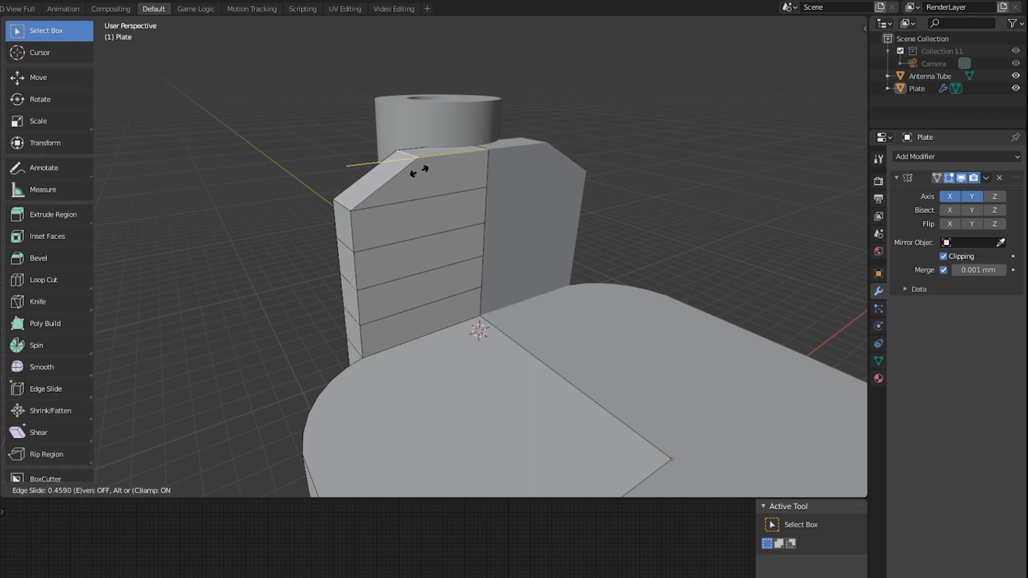
left_click(426, 186)
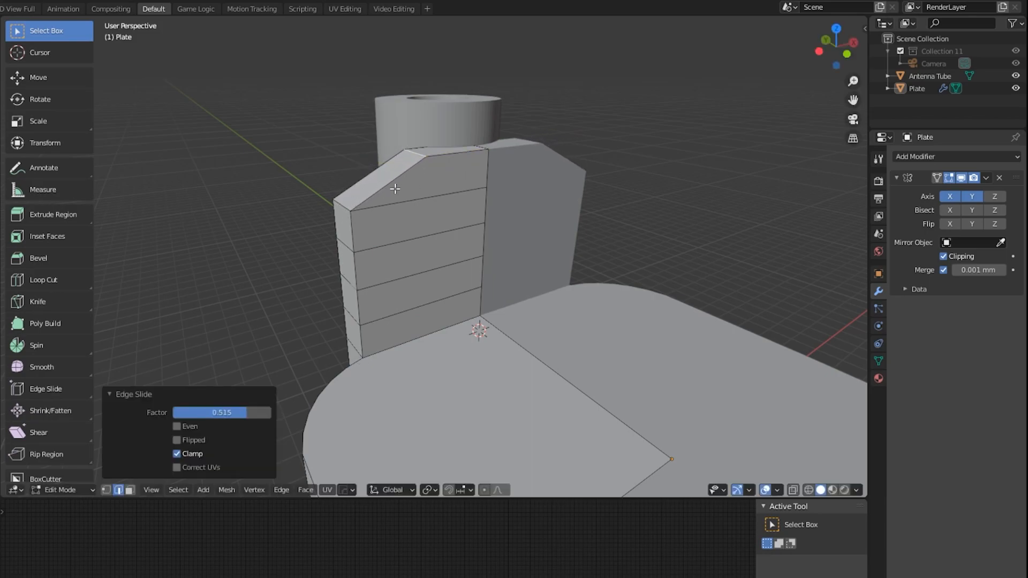
Step: Move the outer edge at the wall's uppermost loop cut inward along X by about 3.13 mm
left_click(341, 205)
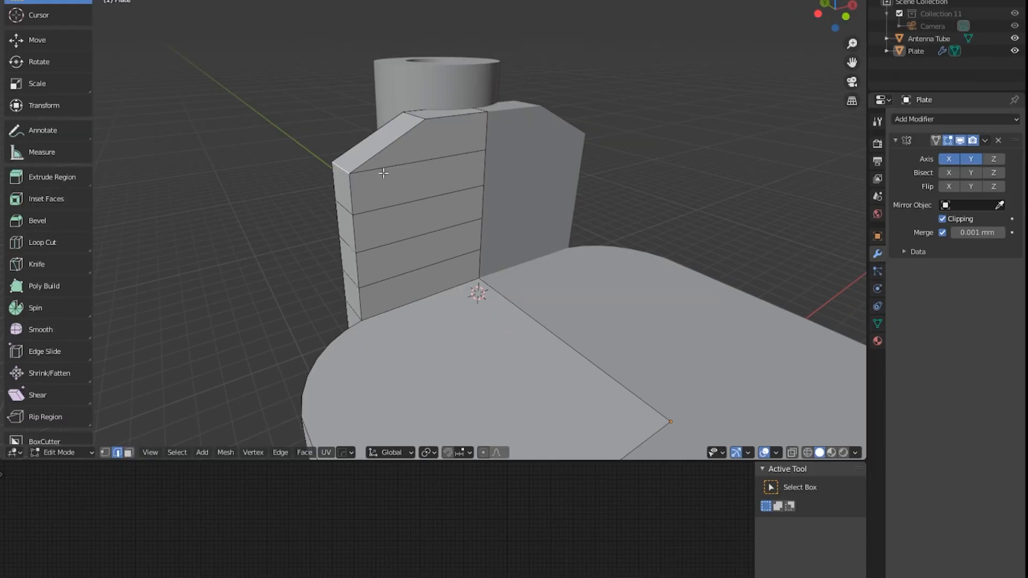
scroll(356, 171, "up", 3)
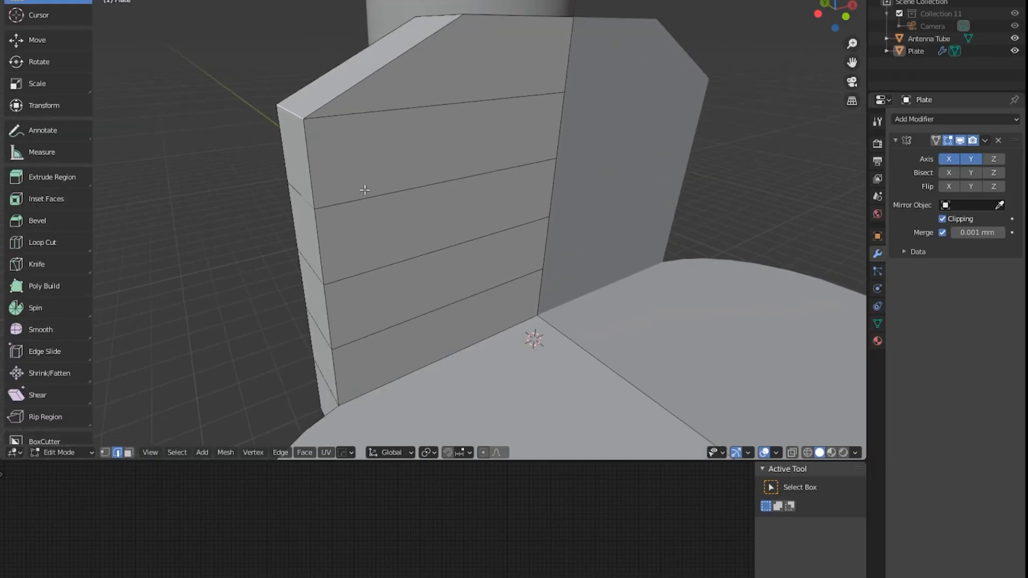
scroll(369, 209, "down", 1)
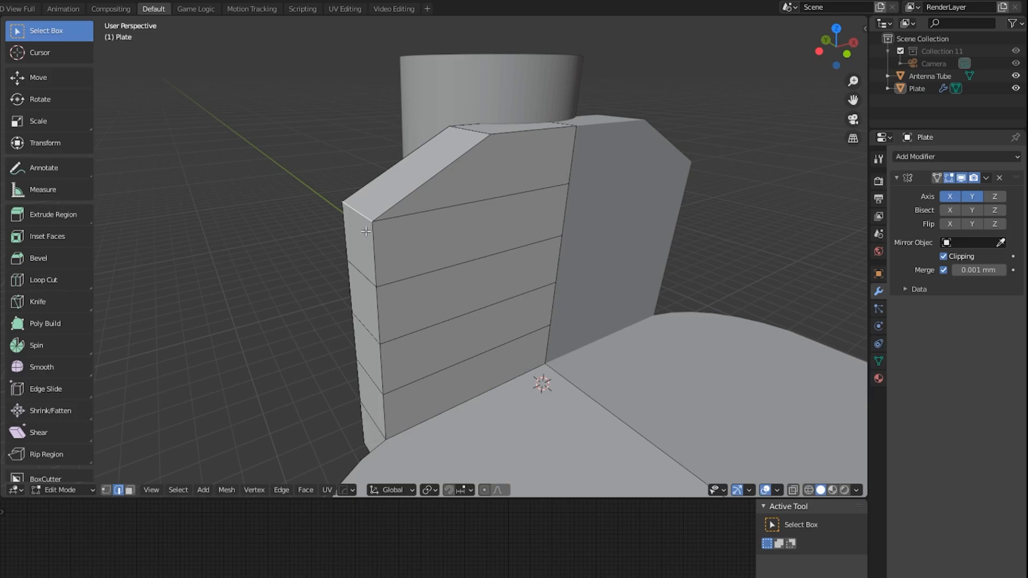
key("g")
key("x")
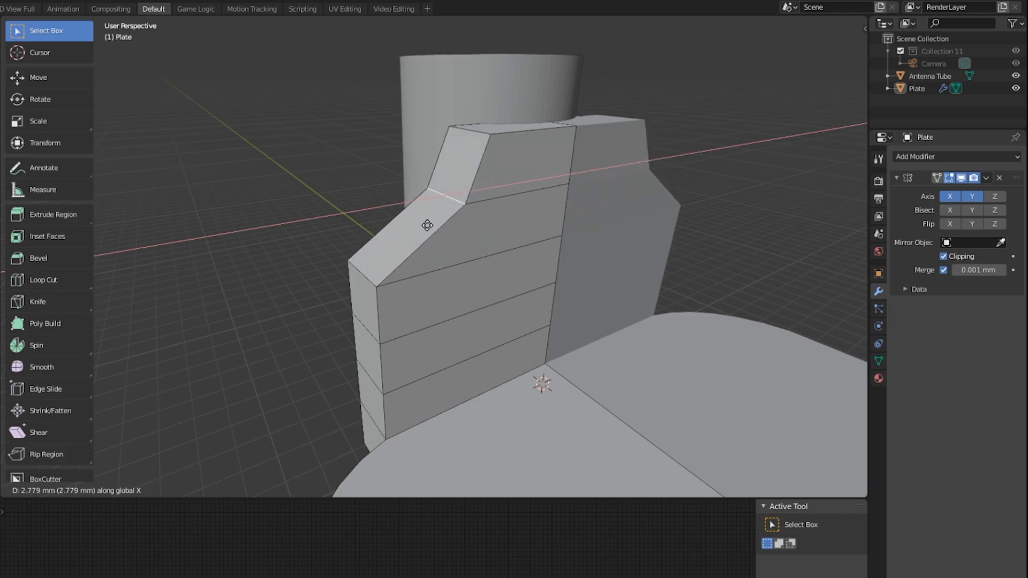
key("Escape")
key("g")
key("x")
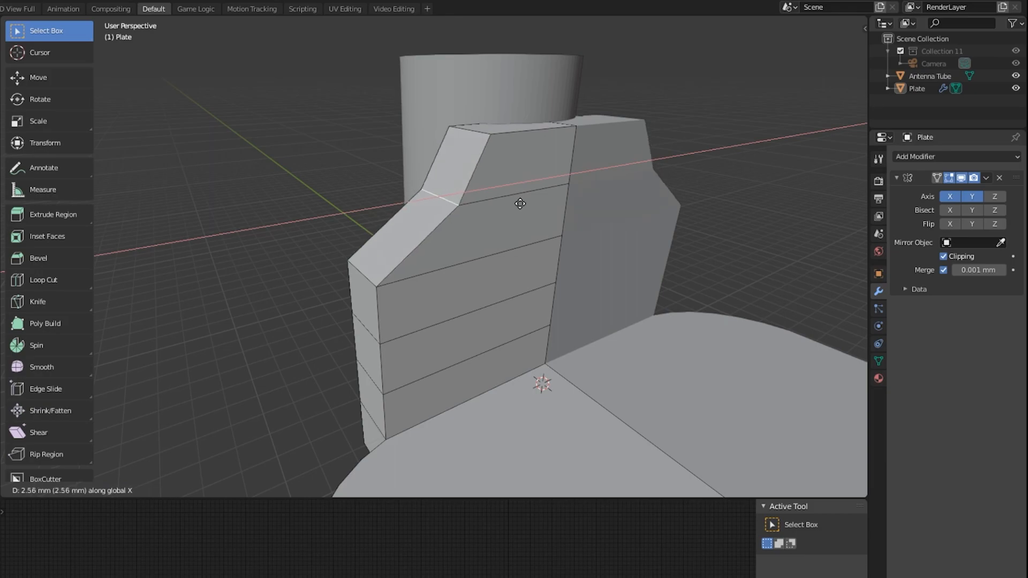
left_click(629, 165)
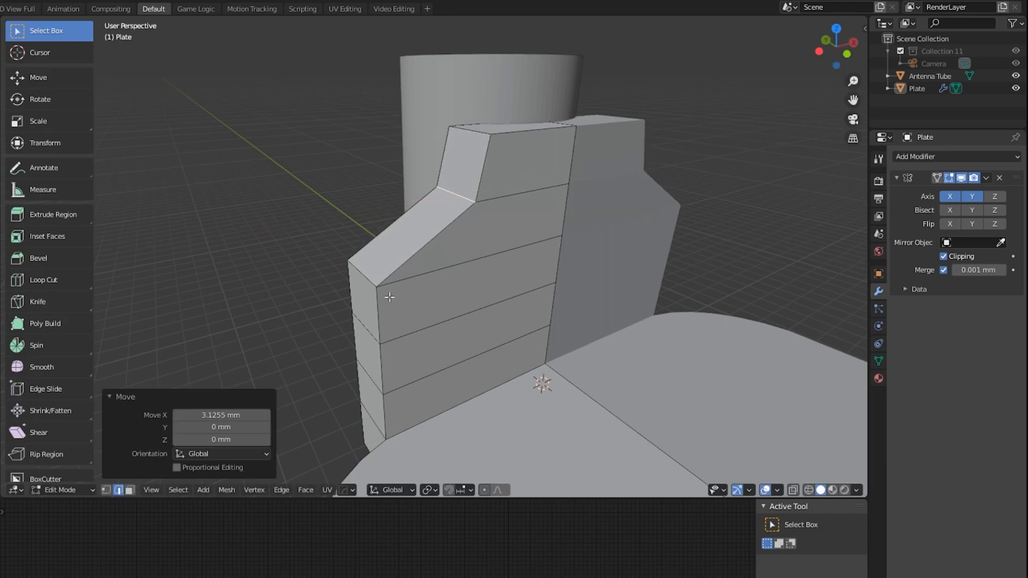
Step: Move the outer edges at the second and third loop cuts down inward along X, the third by about 1.66 mm
left_click(368, 269)
key("g")
key("x")
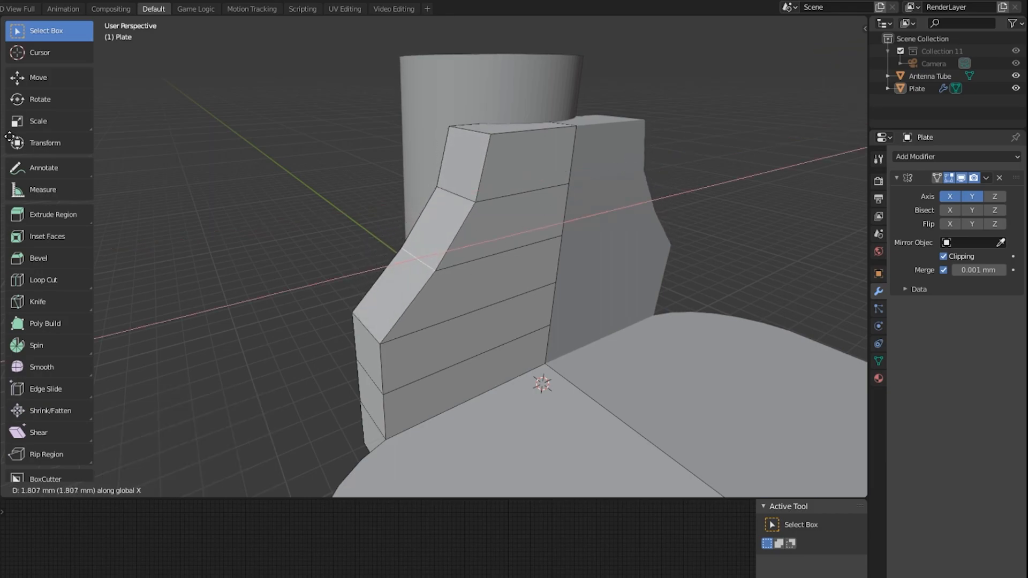
left_click(188, 140)
left_click(374, 334)
key("g")
key("x")
left_click(765, 251)
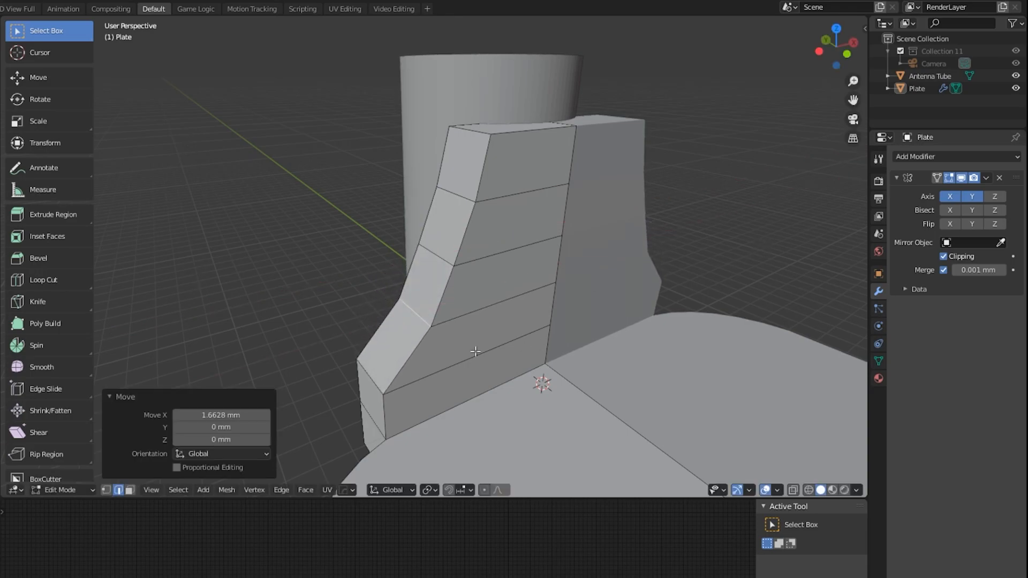
Step: Move the outer edge at the wall's lowest loop cut inward along X, and return to Object Mode with nothing selected in the mesh
left_click(373, 387)
key("g")
key("x")
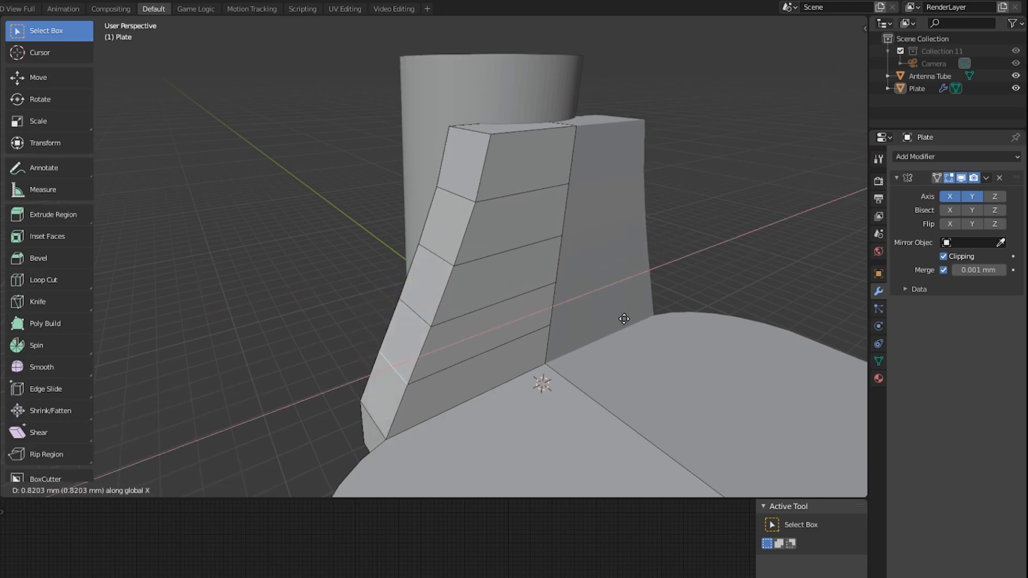
left_click(516, 355)
scroll(516, 356, "down", 4)
key("alt+a")
middle_click_drag(517, 355, 605, 263)
key("Tab")
Step: Select the Antenna Tube and enter Edit Mode with its bottom rim in view
scroll(379, 327, "up", 2)
middle_click_drag(379, 328, 428, 308, "shift")
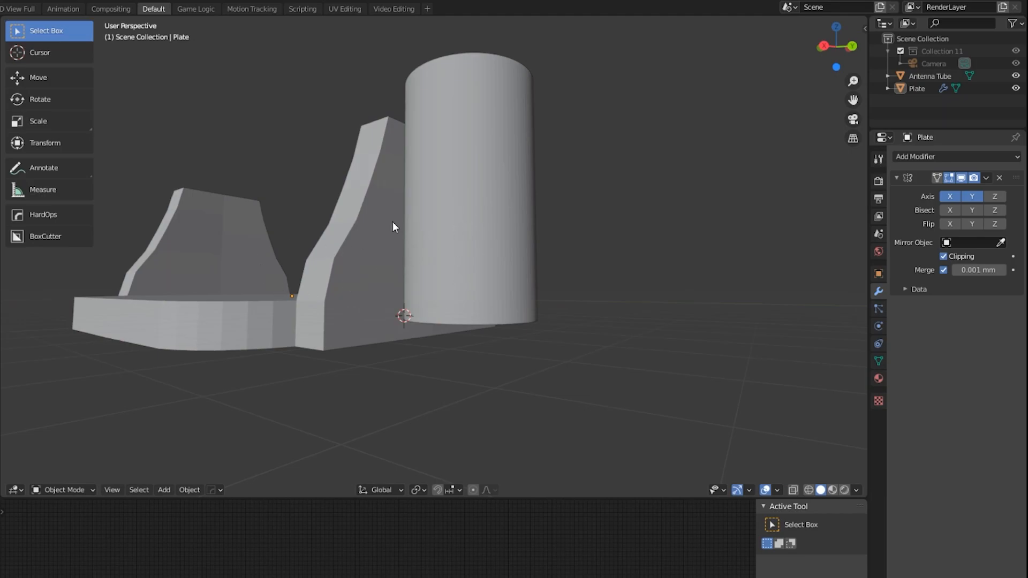
mouse_move(458, 265)
middle_mouse_down()
mouse_move(479, 229)
mouse_move(440, 284)
mouse_move(449, 273)
middle_mouse_up()
left_click(451, 275)
key("Tab")
scroll(422, 305, "up", 2)
middle_click_drag(422, 306, 441, 301)
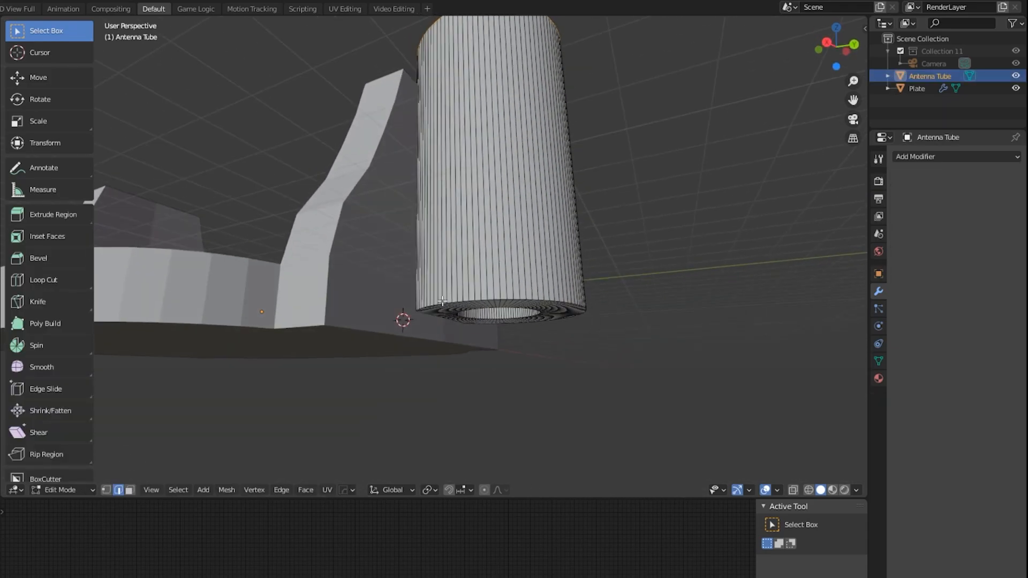
Step: Using vertex selection, snap the 3D cursor to an outer vertex on the tube's bottom rim, and return to Object Mode
left_click(479, 295)
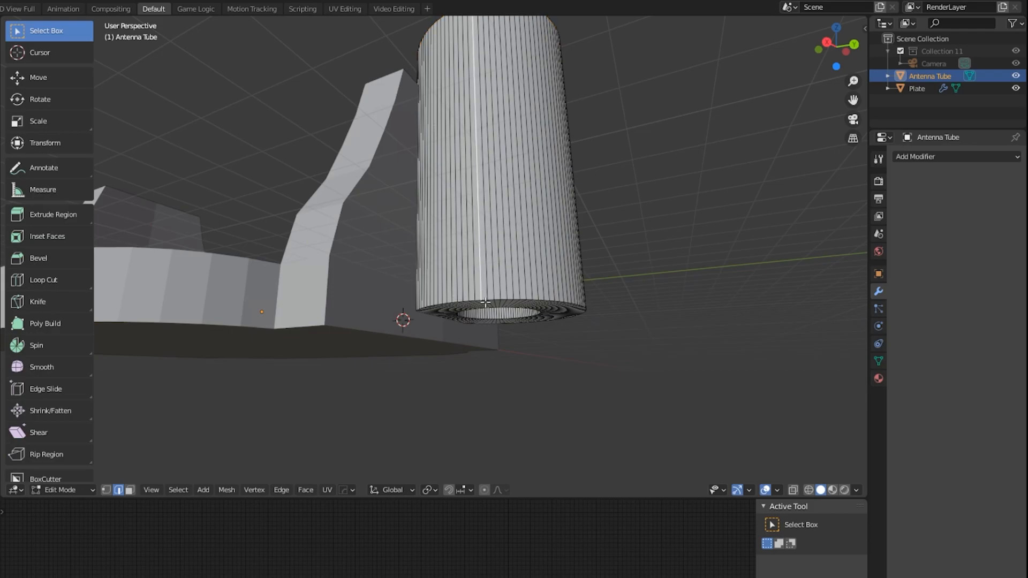
key("ctrl+Tab")
left_click(478, 275)
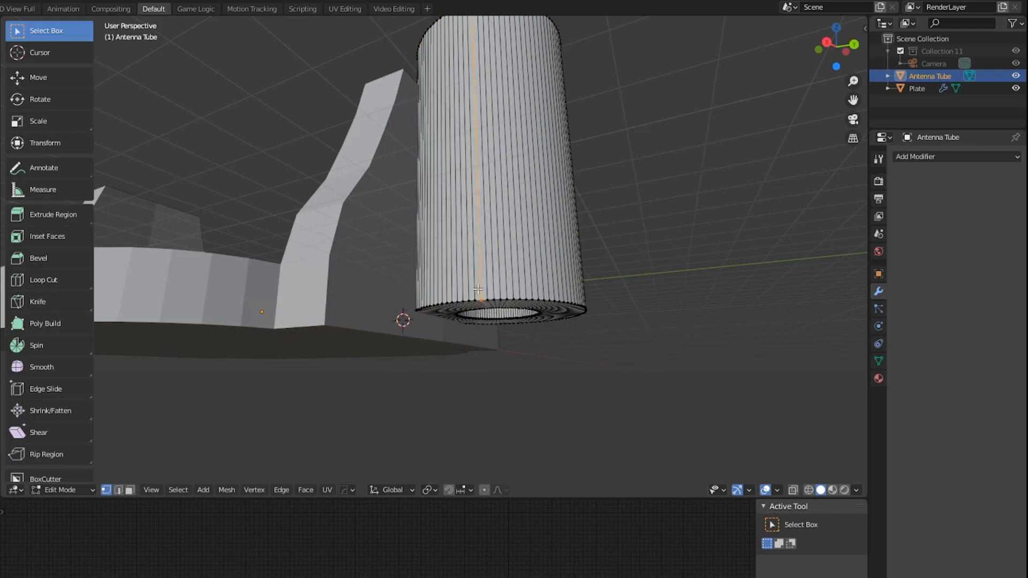
key("shift+s")
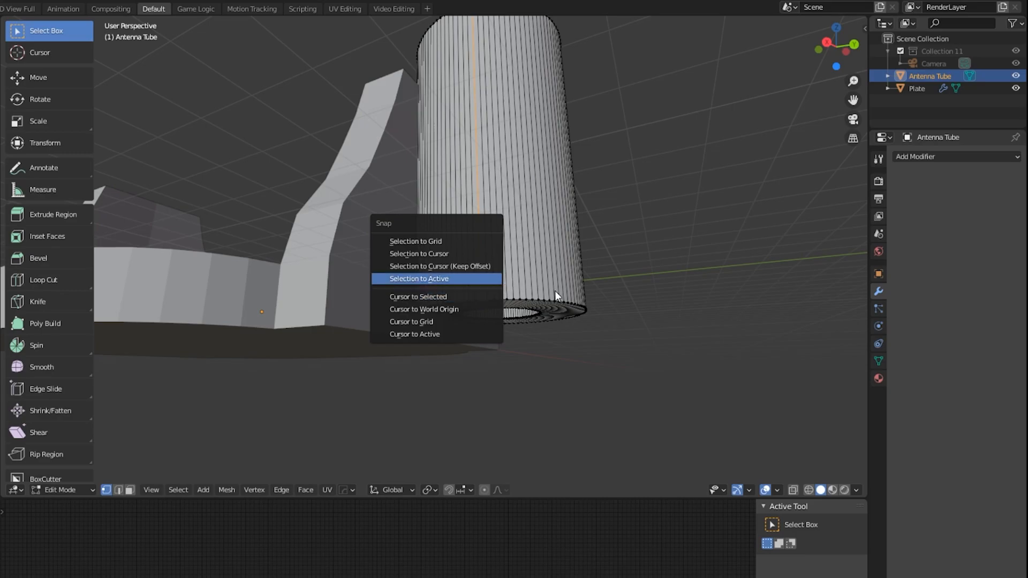
left_click(481, 298)
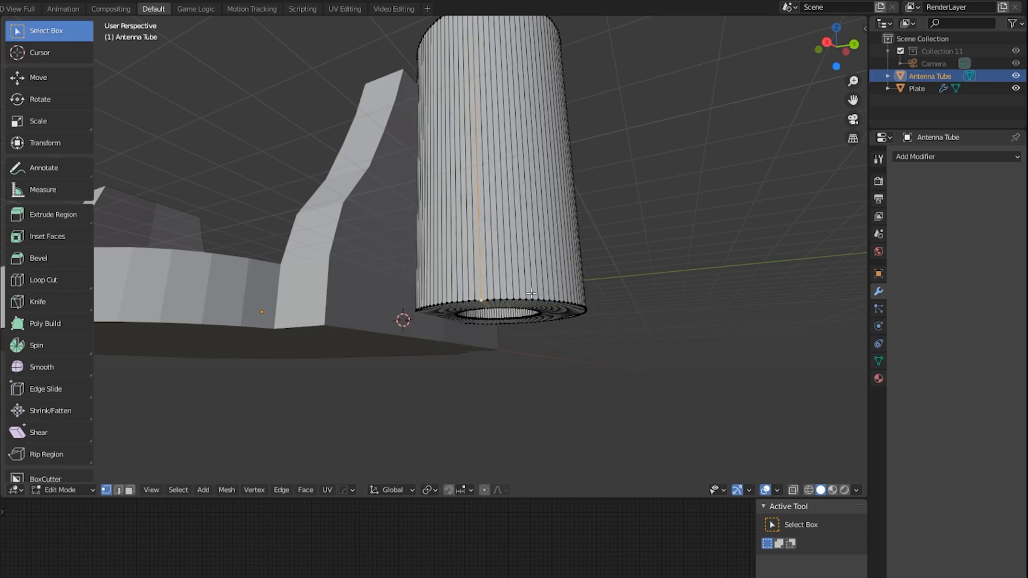
key("shift+s")
left_click(532, 294)
mouse_move(531, 293)
middle_mouse_down()
mouse_move(548, 284)
mouse_move(520, 306)
middle_mouse_up()
key("Tab")
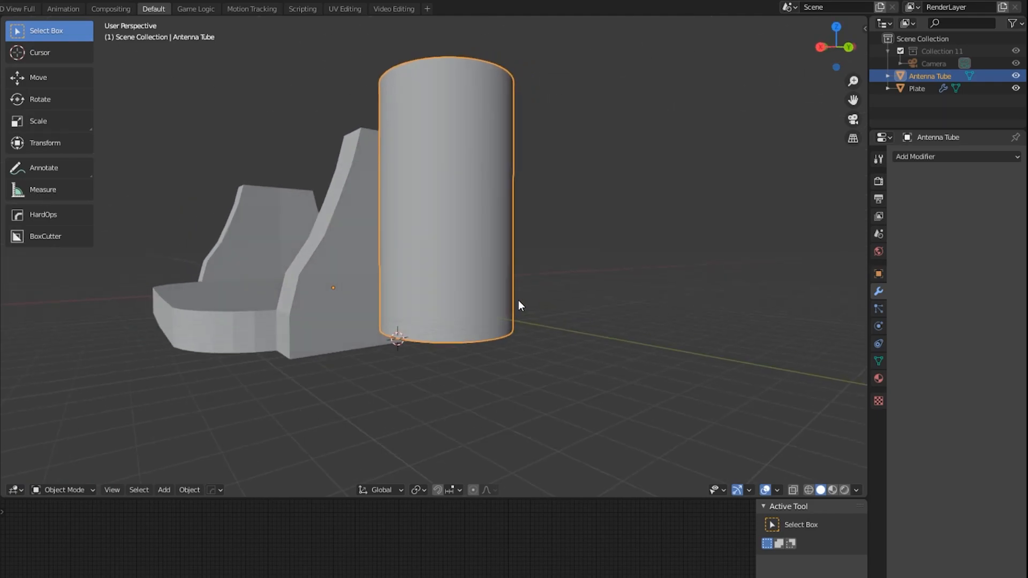
Step: In right view, add a 2 mm cube at the 3D cursor on the base of the Antenna Tube
key("KP_1")
key("KP_3")
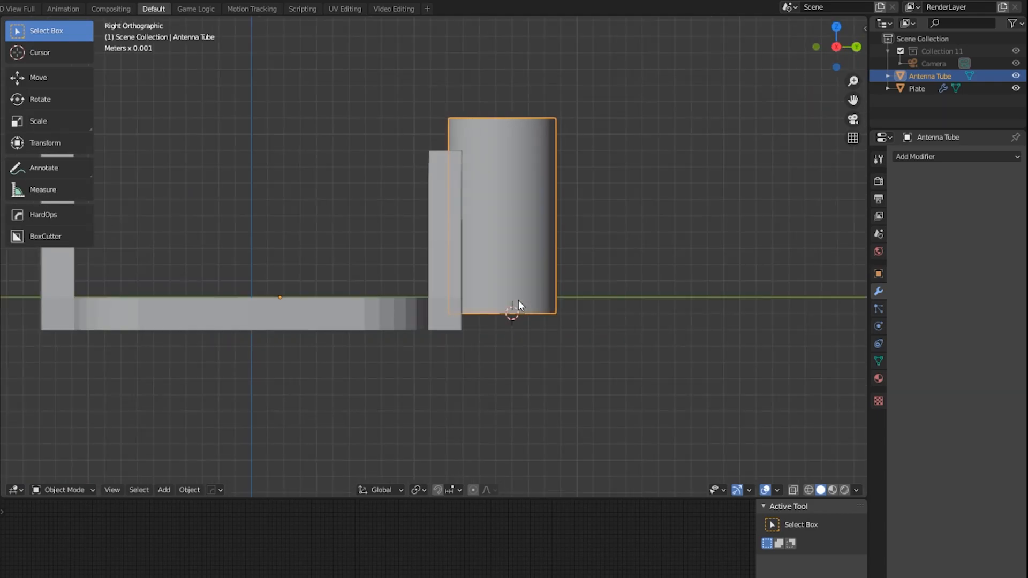
middle_click_drag(519, 300, 446, 287, "shift")
scroll(445, 288, "up", 2)
key("shift+a")
mouse_move(446, 287)
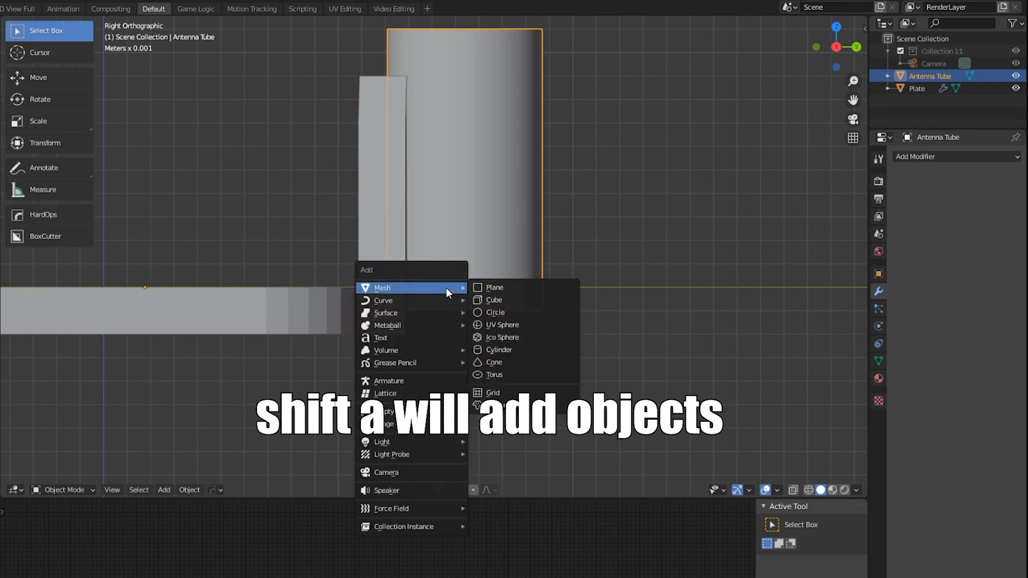
left_click(498, 301)
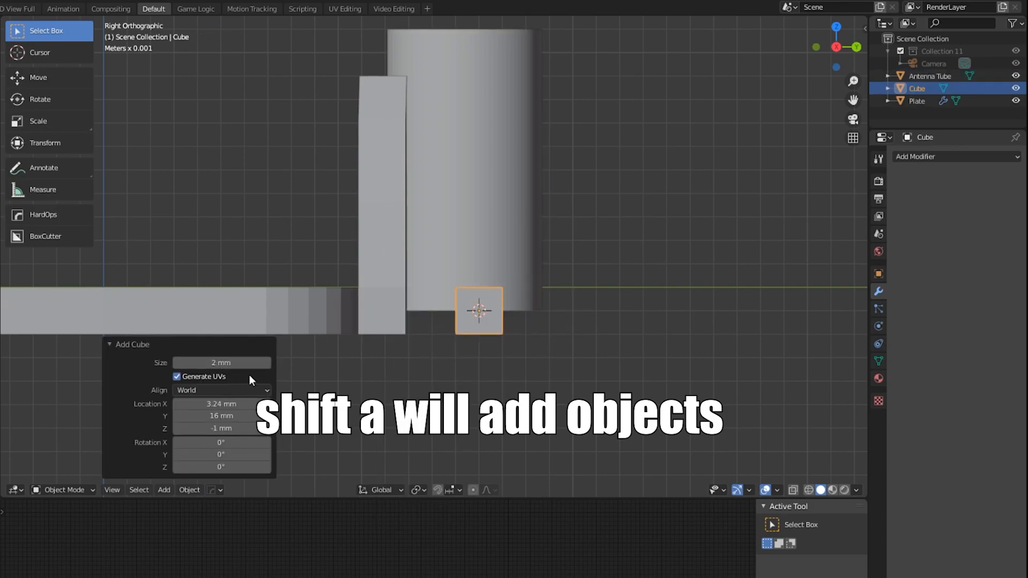
Step: Scale the cube by 2.4 along Z and move it about -0.61 mm in Y and 2.29 mm in Z over the tube's lower part
key("s")
key("z")
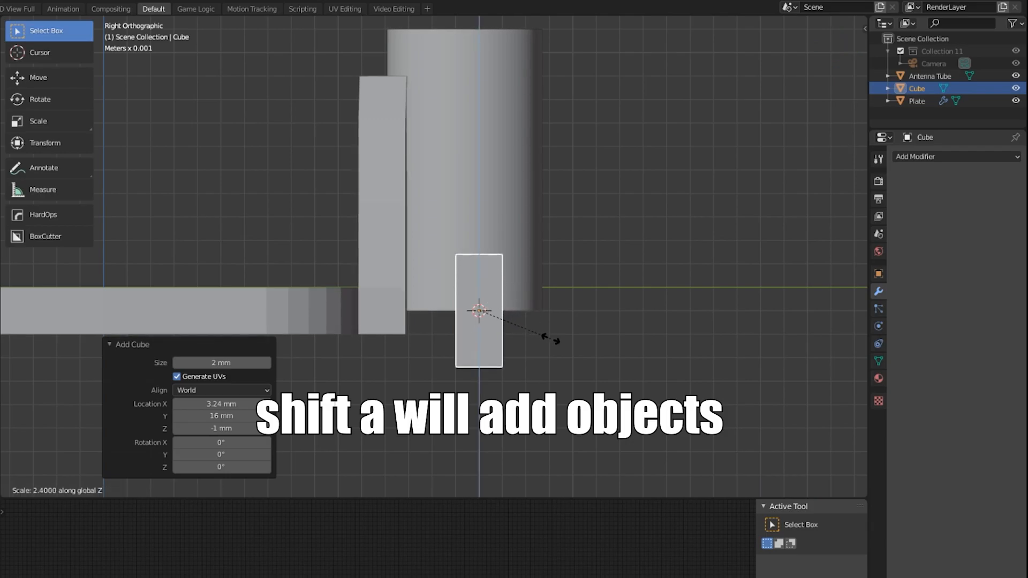
left_click(548, 334)
key("g")
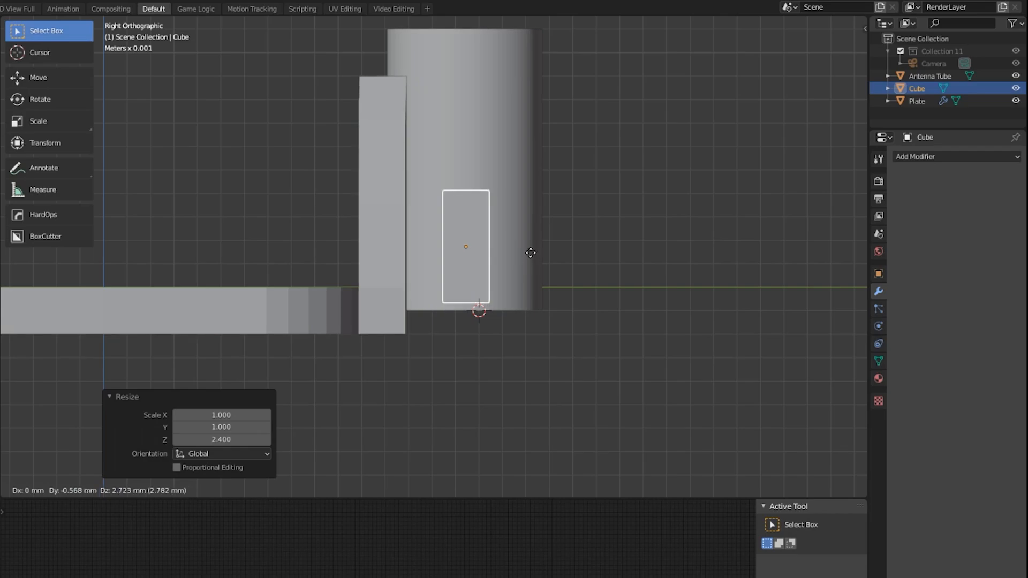
left_click(520, 356)
Step: In top view, scale the cube by 2.845 along X to pass through the tube wall, and shift it about 0.08 mm in Y
middle_click_drag(596, 292, 477, 371)
key("KP_7")
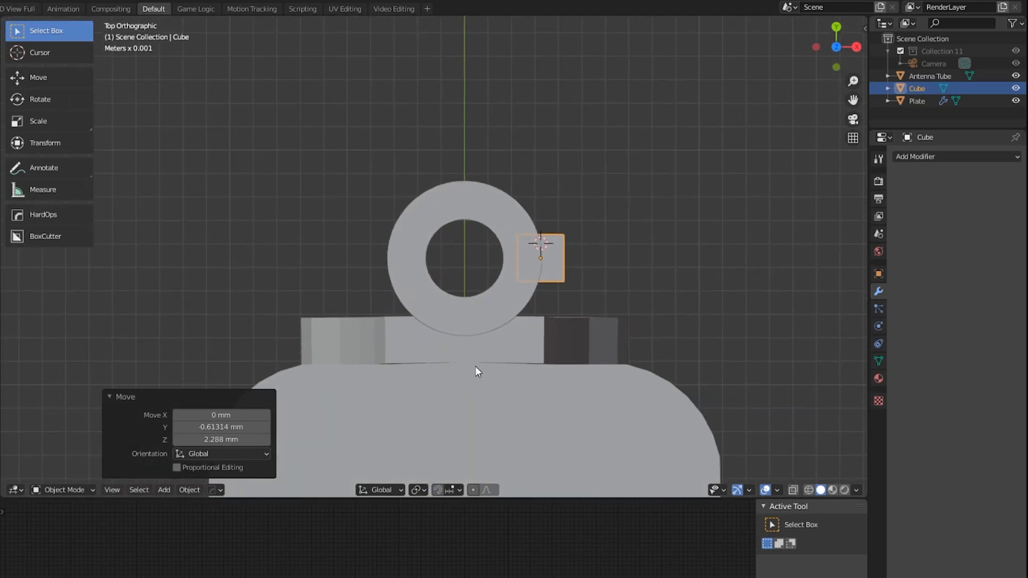
scroll(603, 294, "up", 3)
middle_click_drag(603, 295, 520, 316, "shift")
key("s")
key("x")
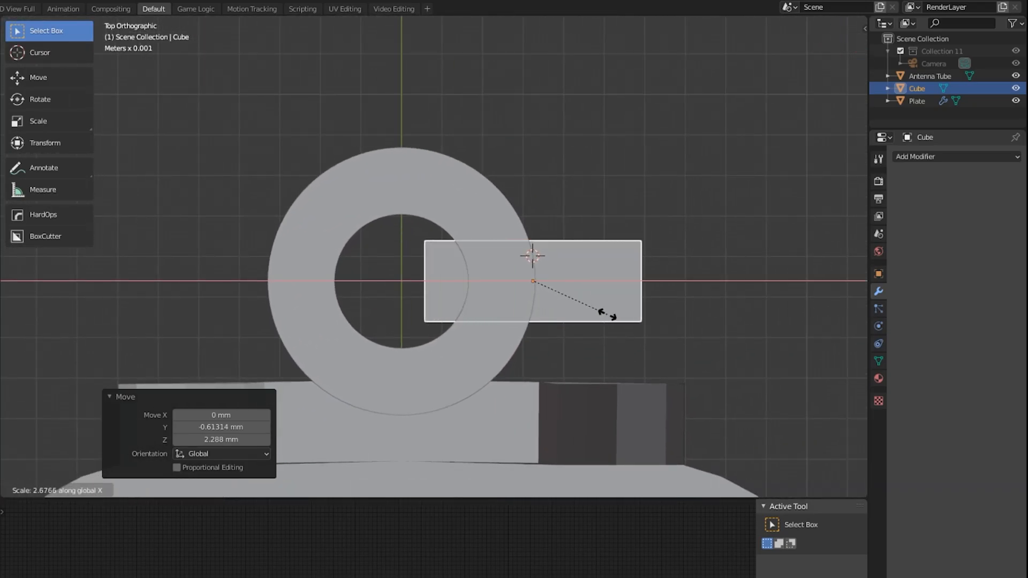
left_click(613, 314)
key("g")
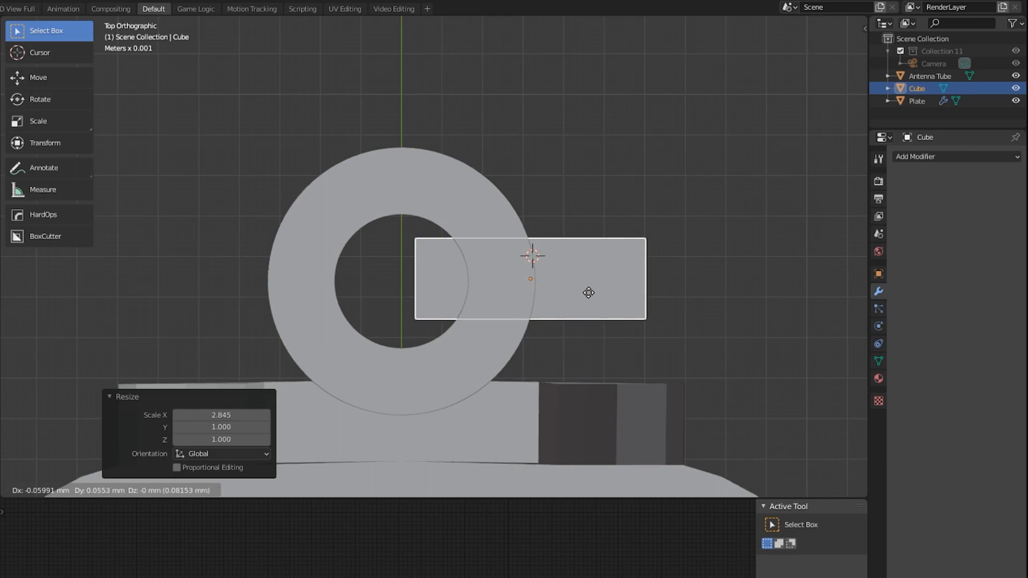
key("y")
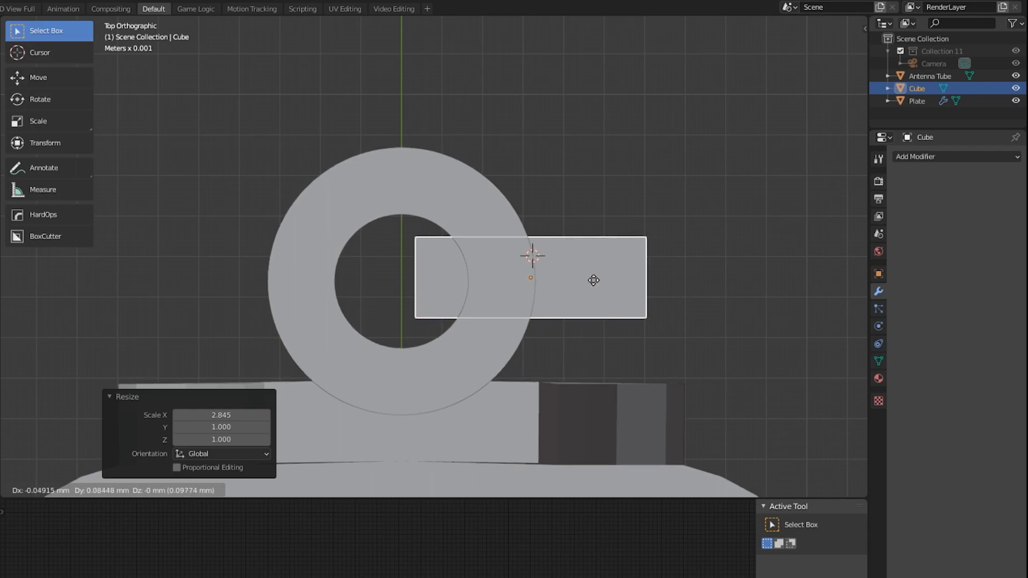
left_click(613, 282)
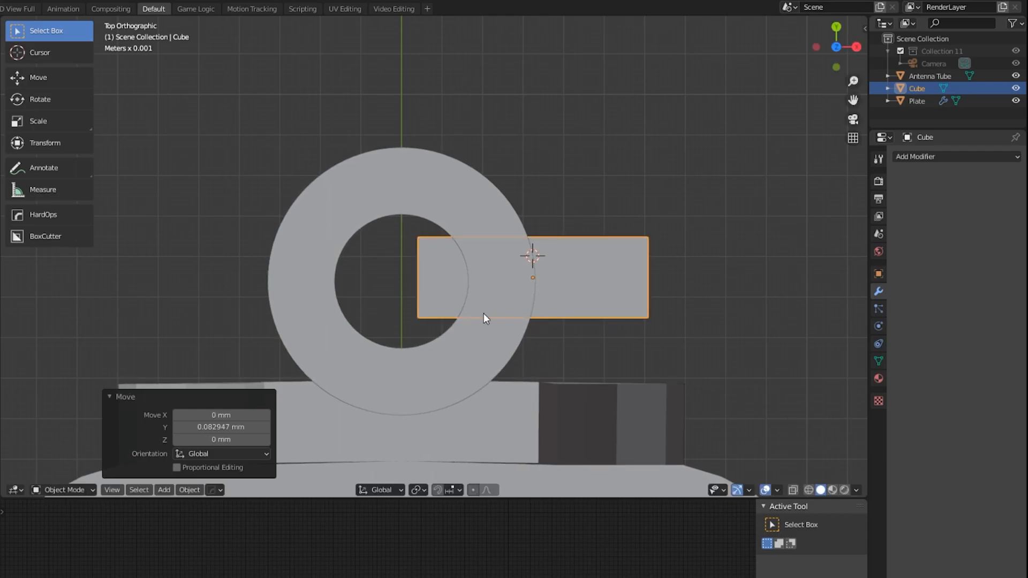
scroll(483, 316, "down", 1)
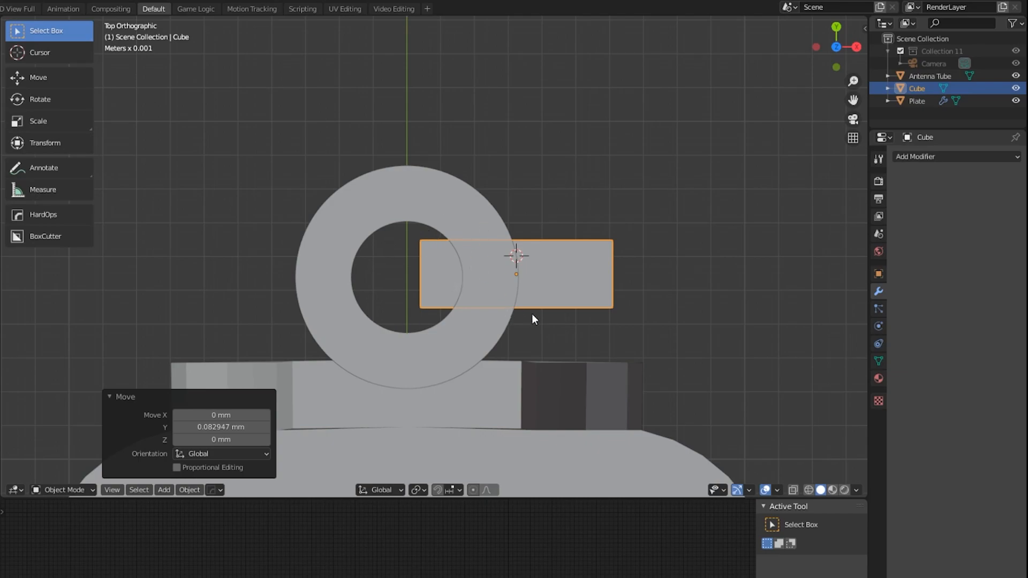
Step: Rename the cube as Cut
double_click(930, 87)
type("Cut")
key("Return")
Step: Raise the Cut block about 0.42 mm in Z so it clears the base of the Antenna Tube
left_click(414, 355)
middle_click_drag(447, 342, 460, 215)
key("g")
right_click(439, 219)
left_click(343, 244)
key("g")
key("z")
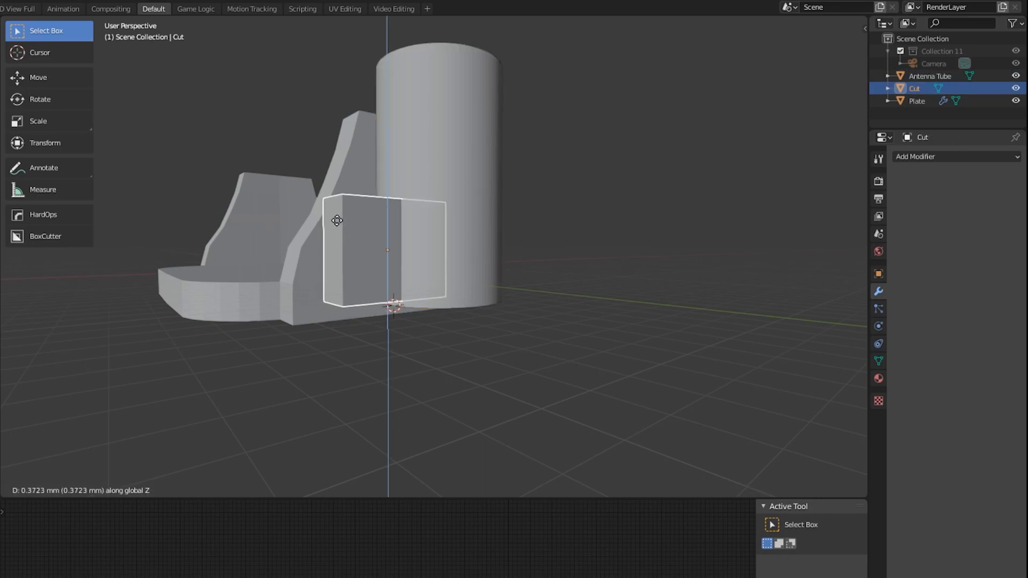
left_click(339, 221)
middle_click_drag(394, 218, 460, 201)
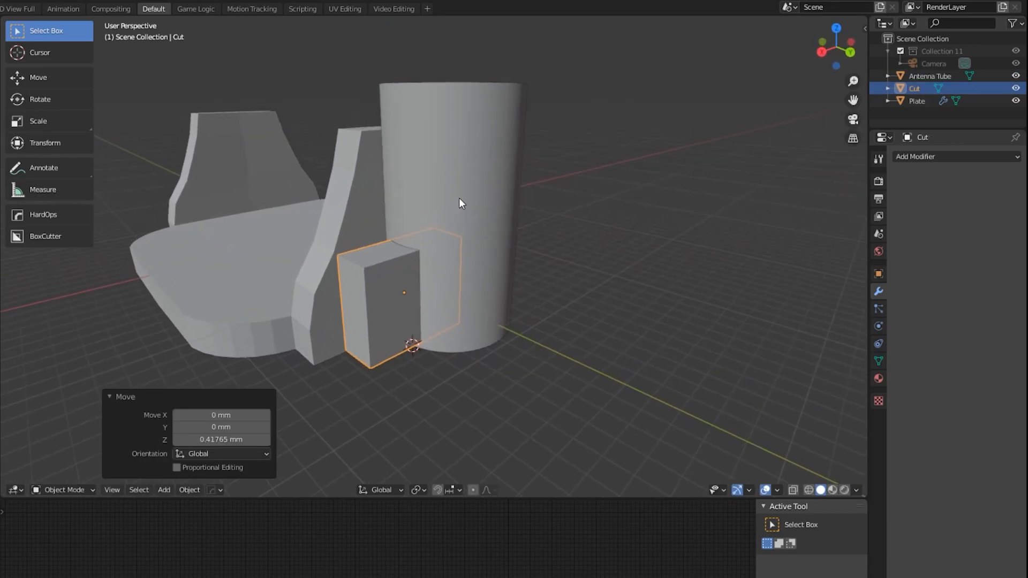
Step: Add a Boolean modifier in Difference mode to the Antenna Tube with Cut as its object, and check the notch in local view
left_click(459, 201)
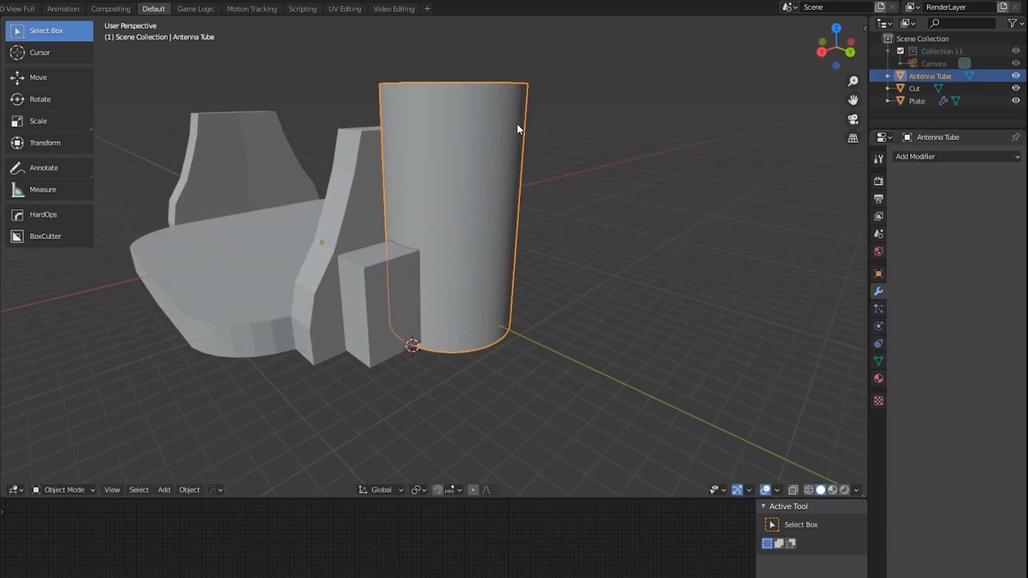
left_click(963, 155)
left_click(776, 211)
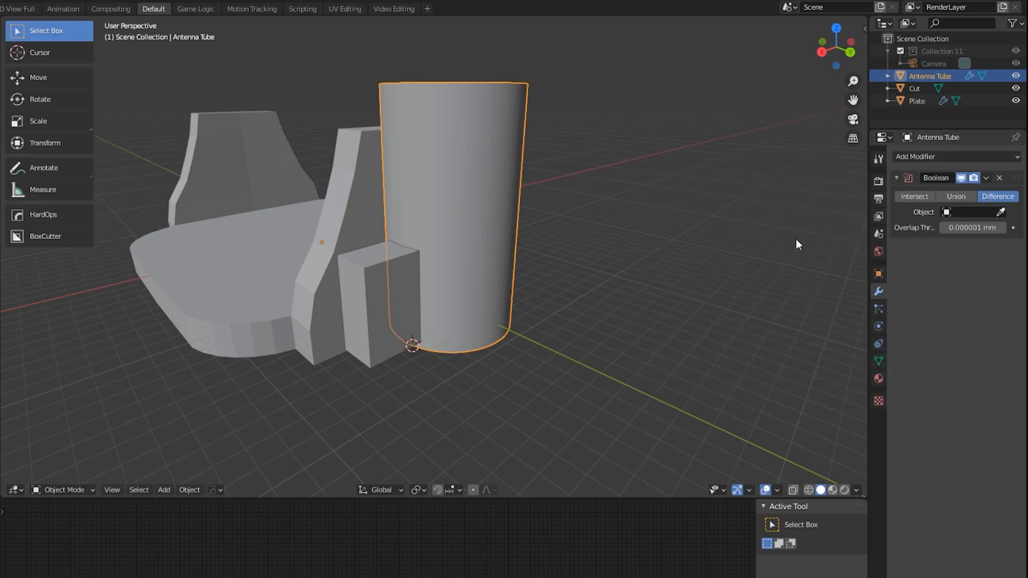
left_click(978, 212)
left_click(893, 229)
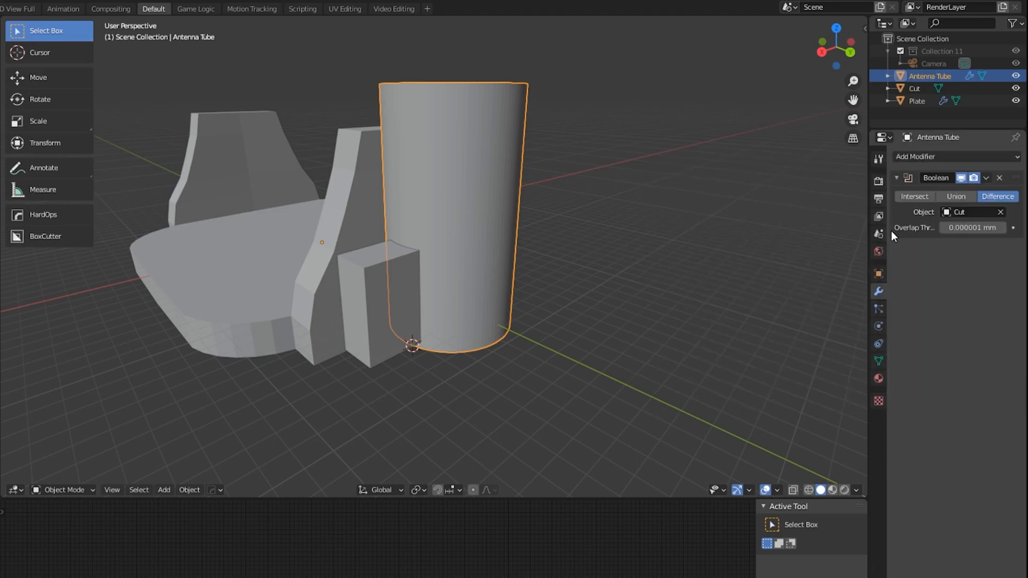
mouse_move(551, 241)
middle_mouse_down()
mouse_move(587, 239)
mouse_move(561, 247)
middle_mouse_up()
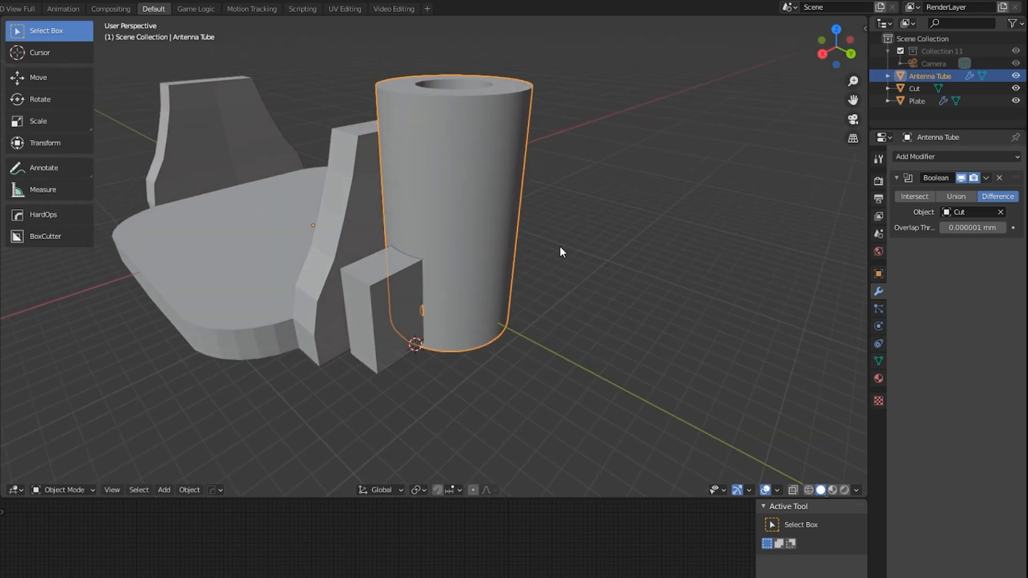
key("KP_Divide")
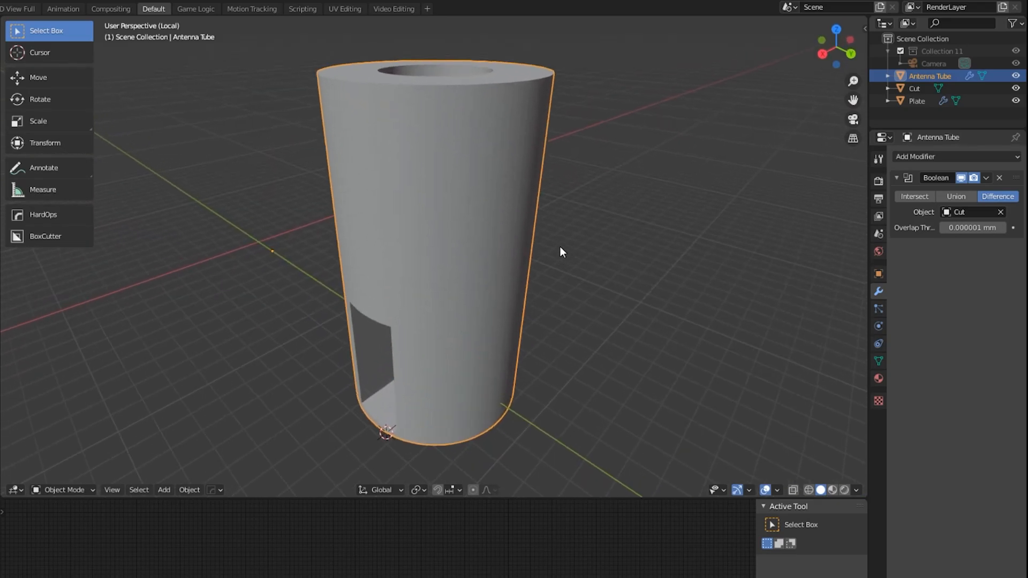
middle_click_drag(459, 321, 387, 311)
scroll(433, 318, "down", 3)
key("KP_Divide")
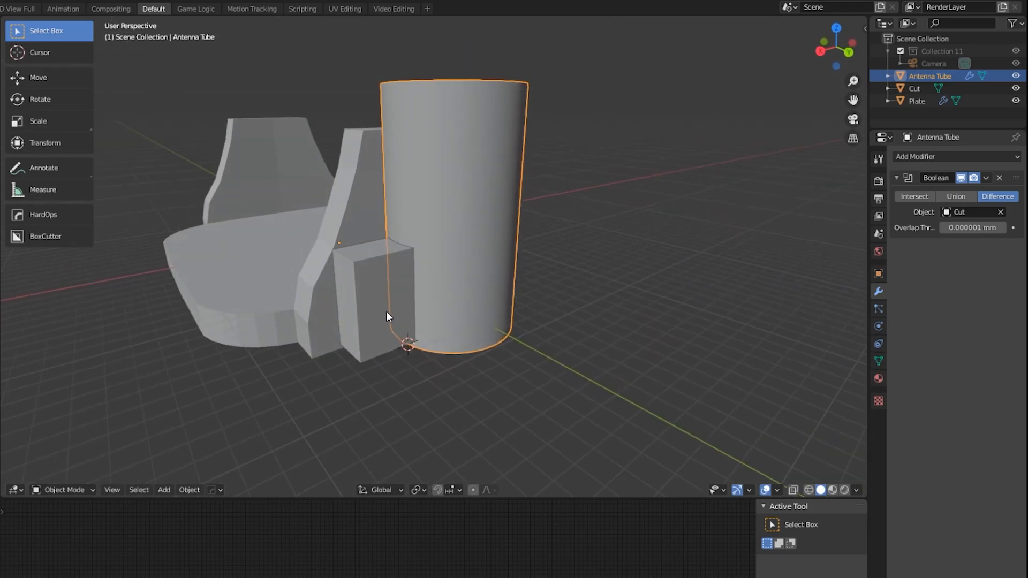
Step: Apply the Boolean modifier on the Antenna Tube and delete the Cut block
left_click(987, 179)
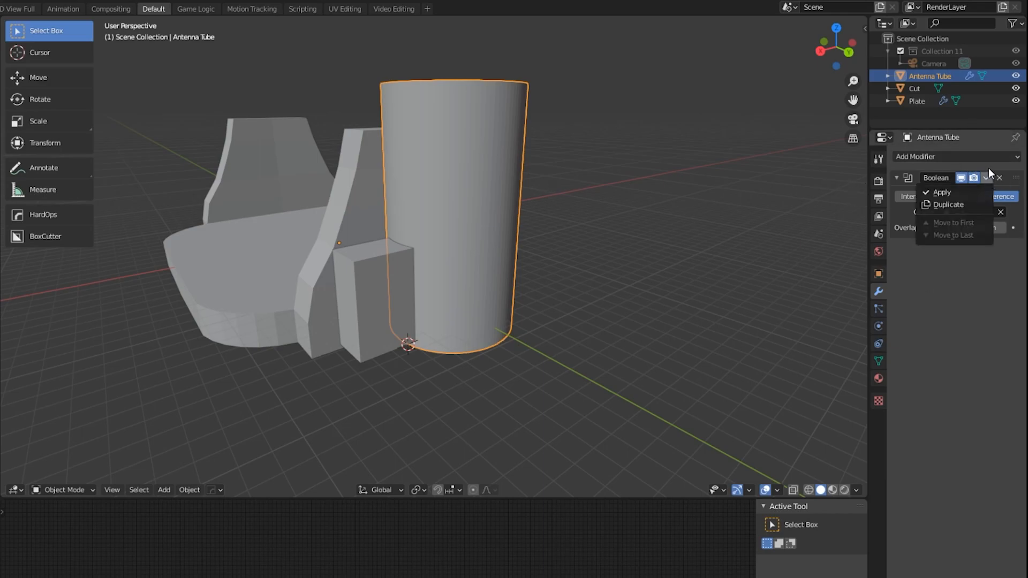
left_click(960, 194)
middle_click_drag(432, 298, 458, 329)
left_click(458, 328)
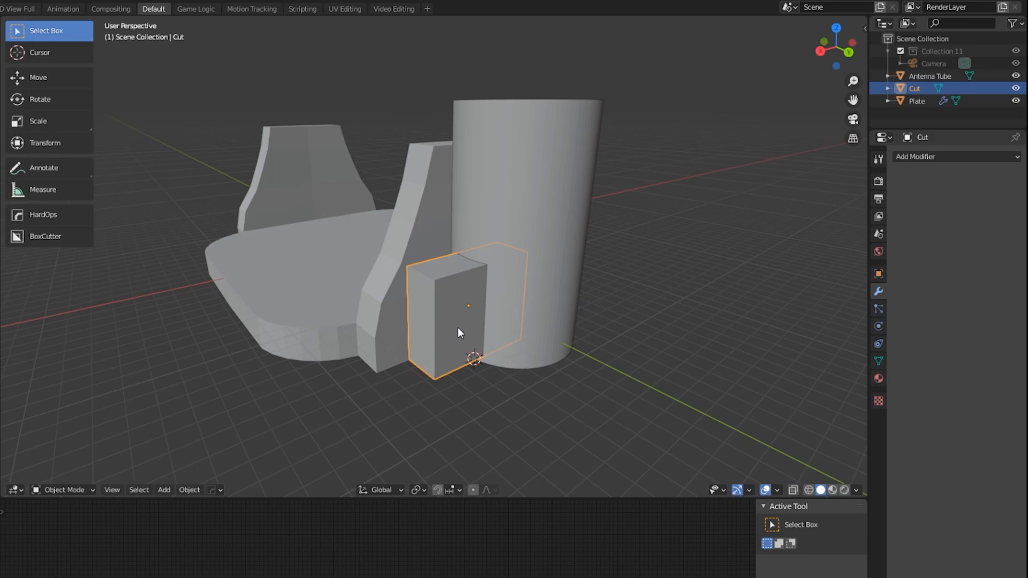
key("x")
left_click(426, 311)
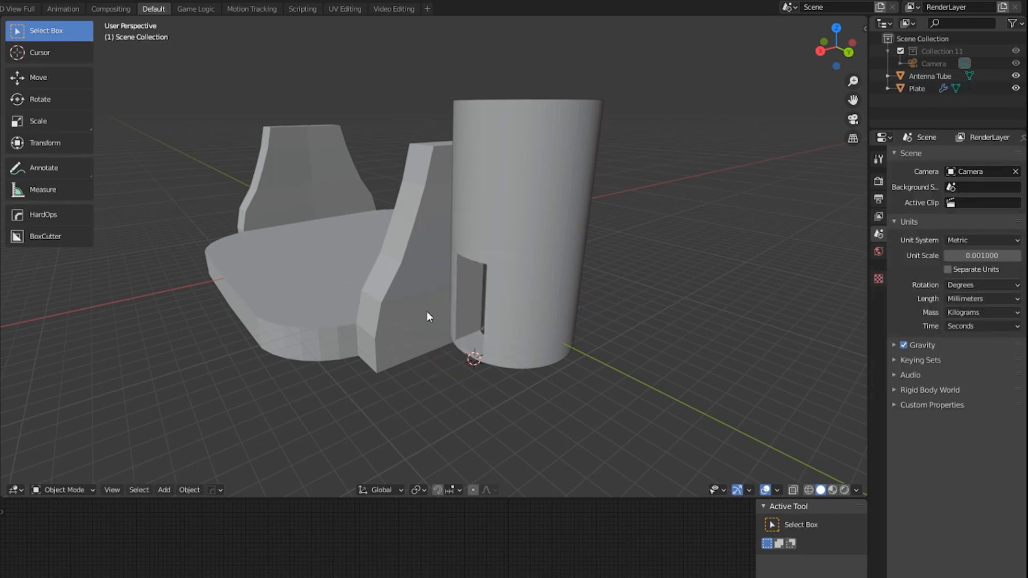
Step: Put the Antenna Tube in Edit Mode and select the outer edge loop around its bottom end
middle_click_drag(410, 334, 493, 318)
key("a")
left_click(482, 326)
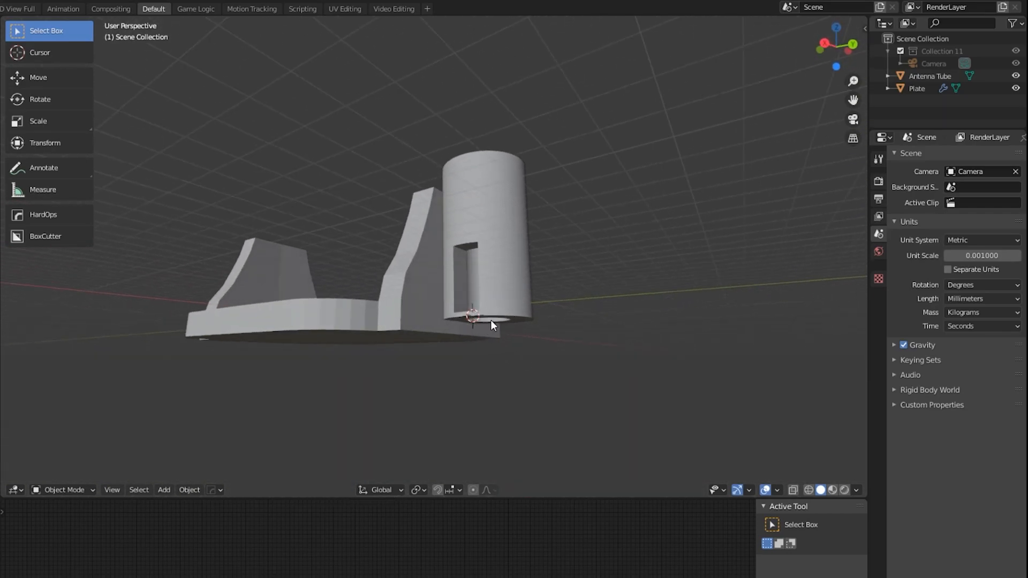
middle_click_drag(506, 279, 447, 400)
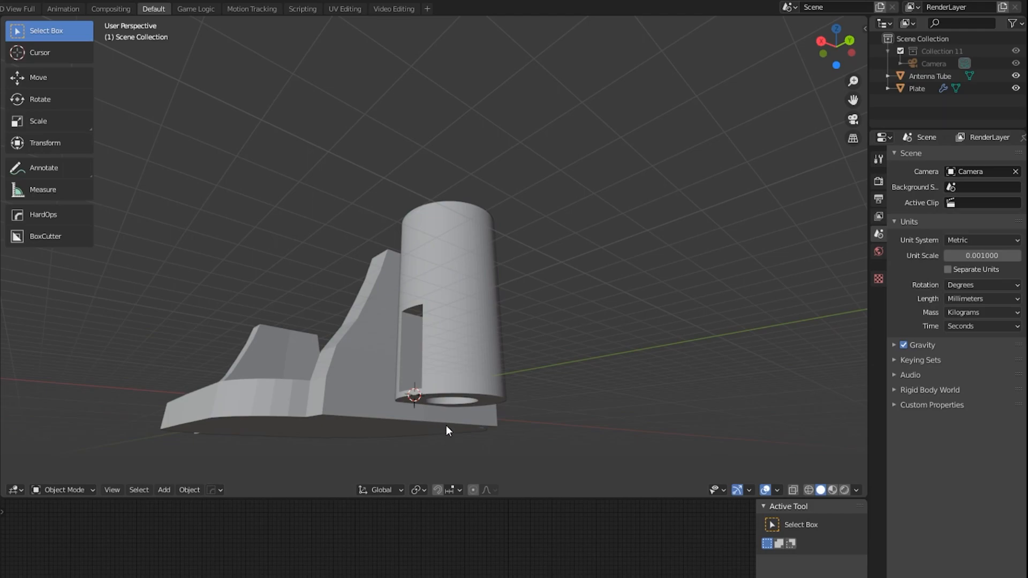
middle_click_drag(474, 505, 462, 417)
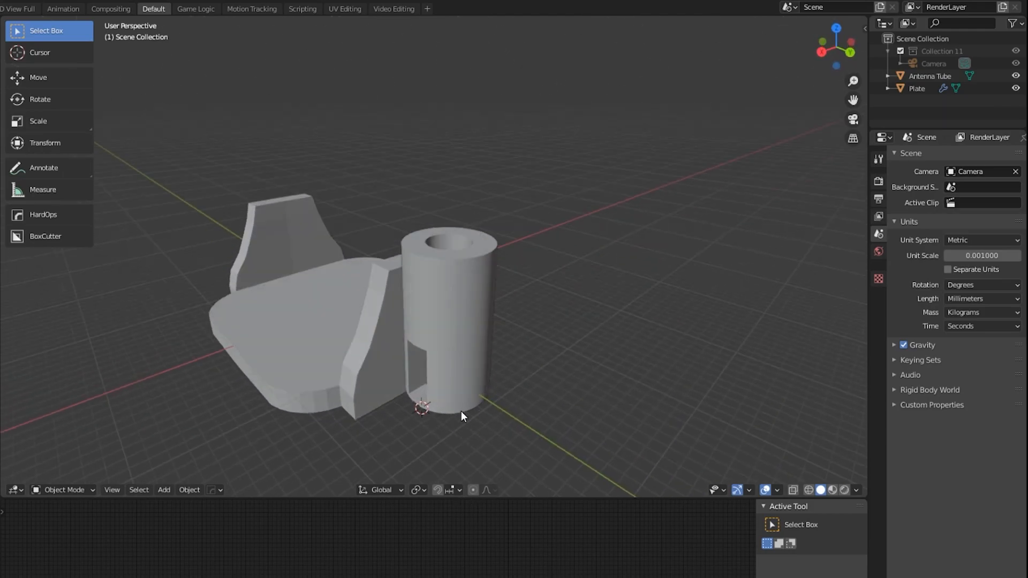
left_click(462, 258)
key("Tab")
middle_click_drag(465, 253, 473, 306)
scroll(455, 335, "up", 3)
scroll(472, 306, "up", 5)
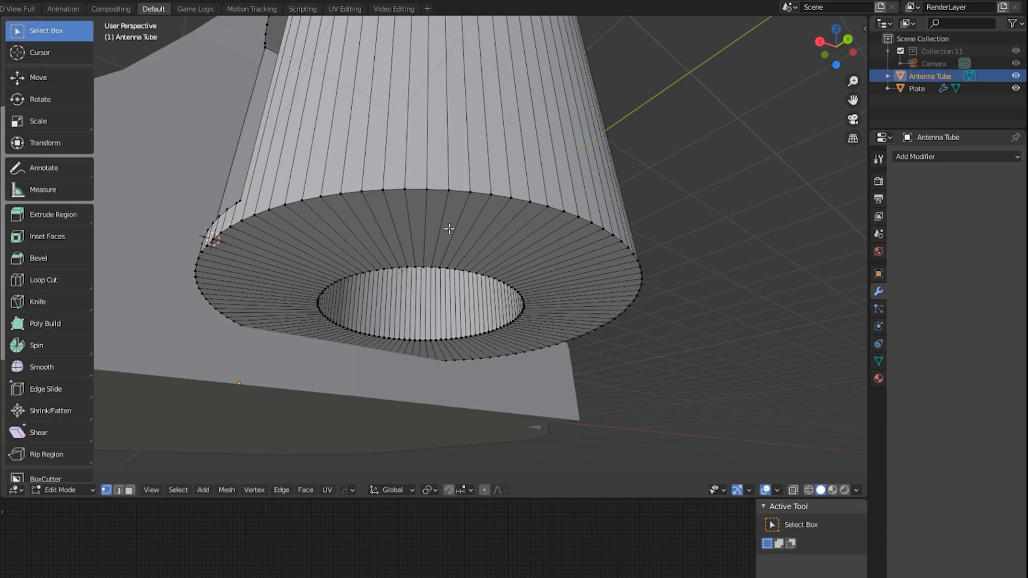
left_click(462, 191, "alt")
scroll(462, 191, "down", 6)
middle_click_drag(462, 191, 480, 208)
key("KP_1")
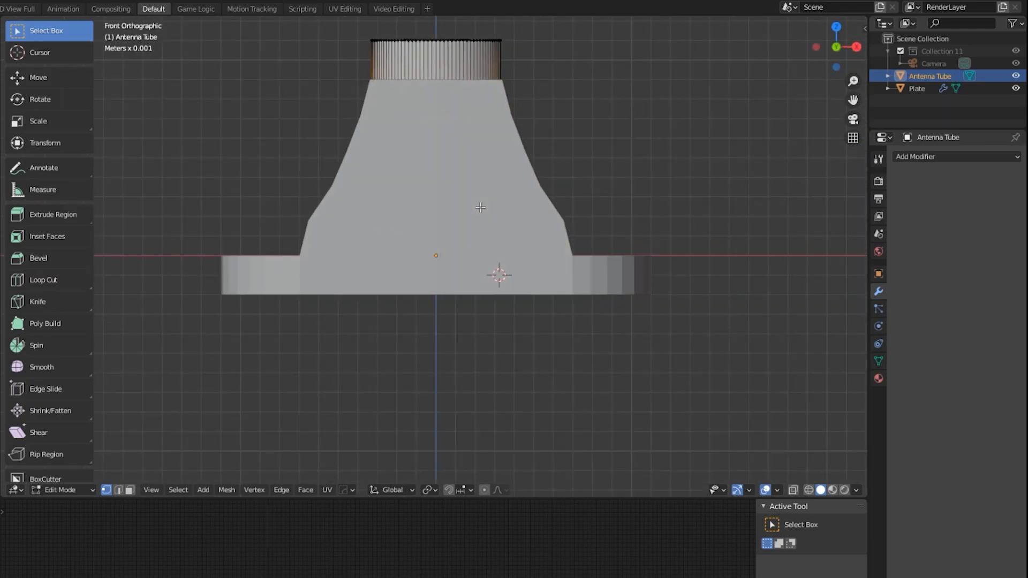
key("shift+z")
mouse_move(498, 273)
middle_mouse_down()
mouse_move(363, 150)
mouse_move(287, 209)
mouse_move(357, 235)
mouse_move(460, 251)
mouse_move(496, 235)
middle_mouse_up()
key("shift+z")
scroll(418, 262, "up", 3)
Step: Extrude the tube's outer bottom edge loop down about 1.13 mm in Z, and move it slightly back up along Z
key("e")
right_click(553, 258)
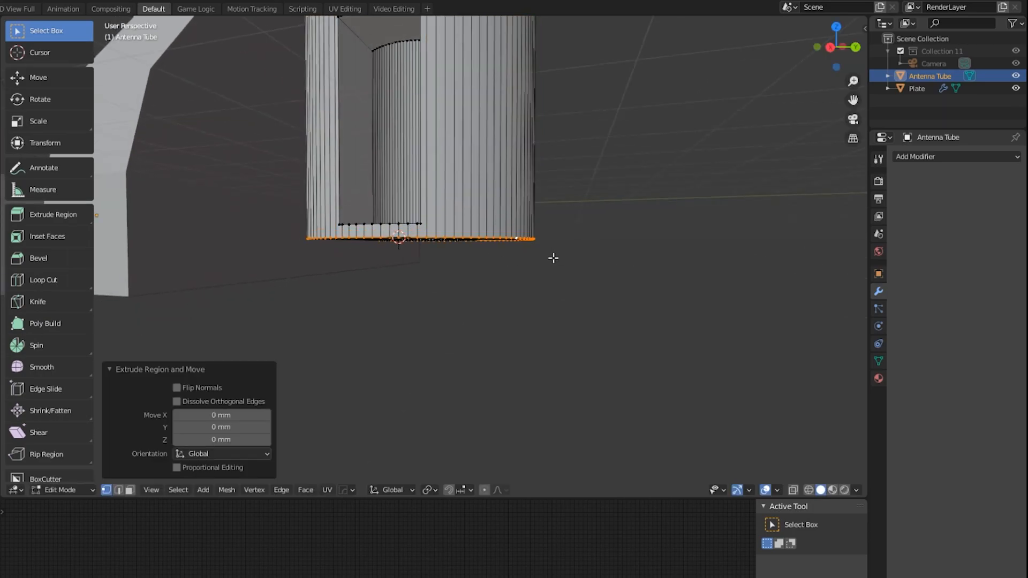
key("g")
key("z")
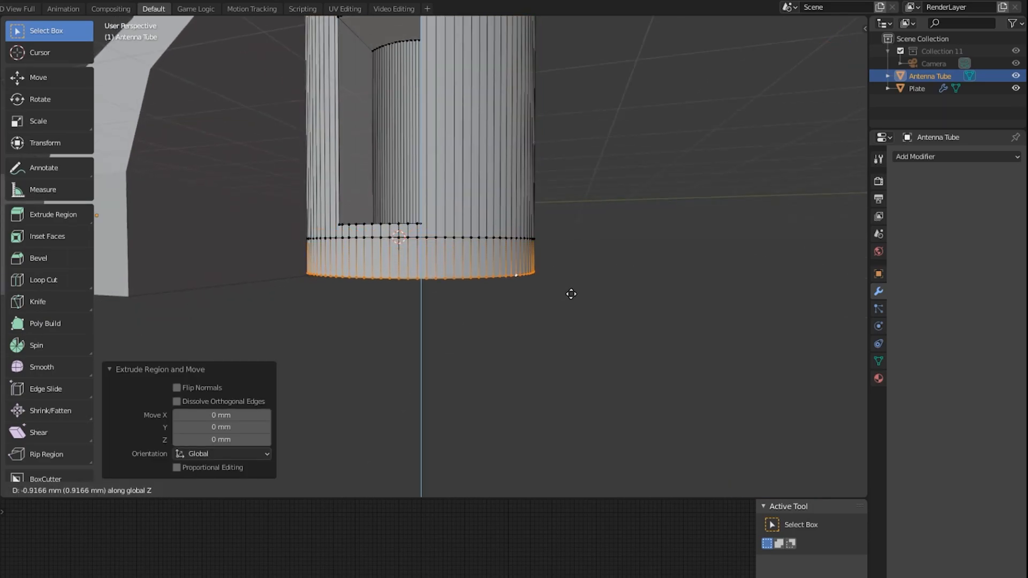
left_click(570, 356)
middle_click_drag(565, 301, 527, 64)
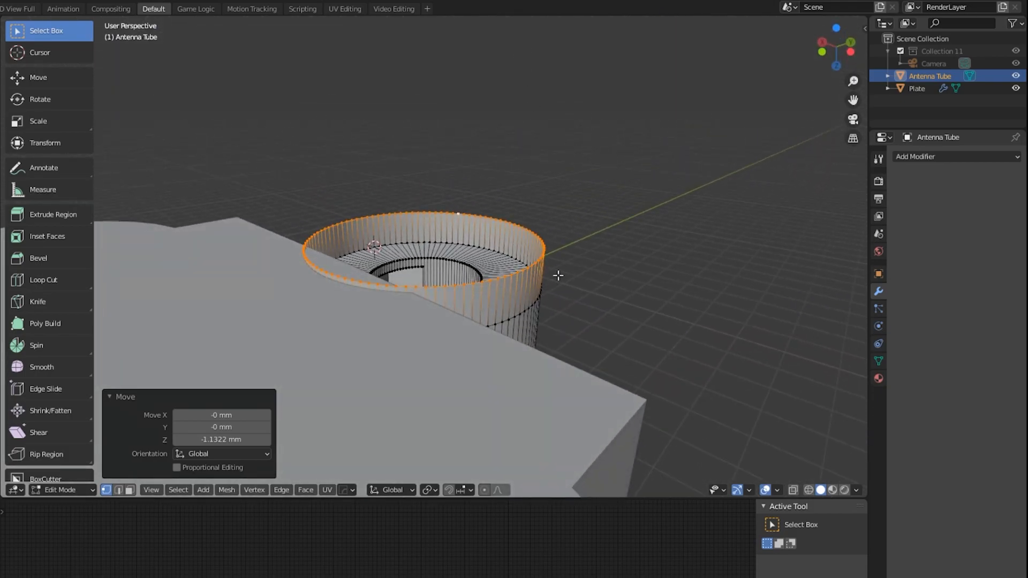
scroll(559, 276, "up", 3)
key("g")
key("z")
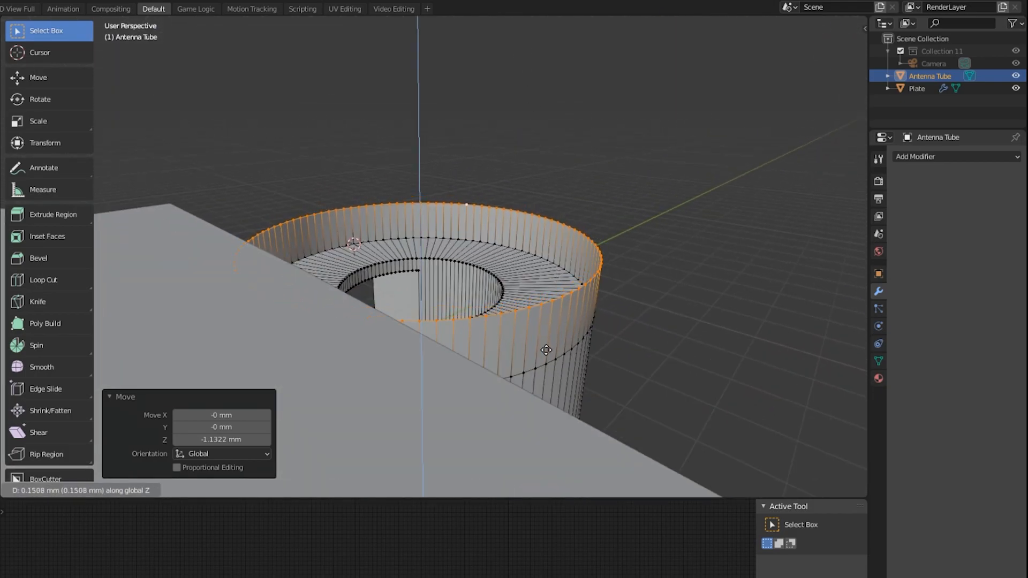
left_click(544, 338)
Step: Fill the extruded bottom loop with a face to close off the tube's lower end
scroll(542, 324, "down", 3)
middle_click_drag(542, 324, 551, 357)
key("f")
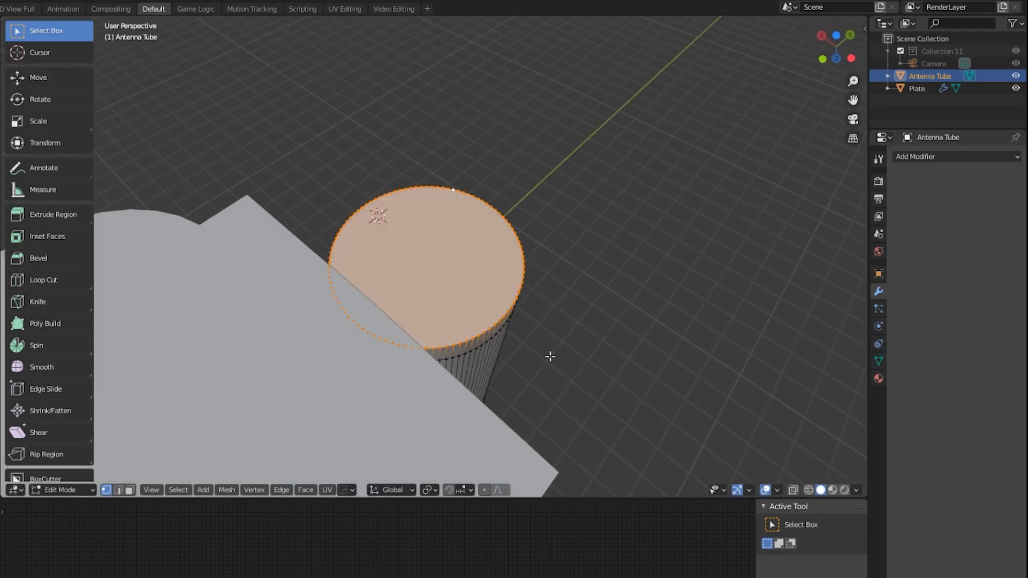
Step: Examine the closed base and inner wall of the tube through the notch, in both solid and wireframe shading
mouse_move(540, 321)
middle_mouse_down()
mouse_move(517, 415)
mouse_move(493, 291)
mouse_move(539, 327)
middle_mouse_up()
scroll(539, 327, "up", 5)
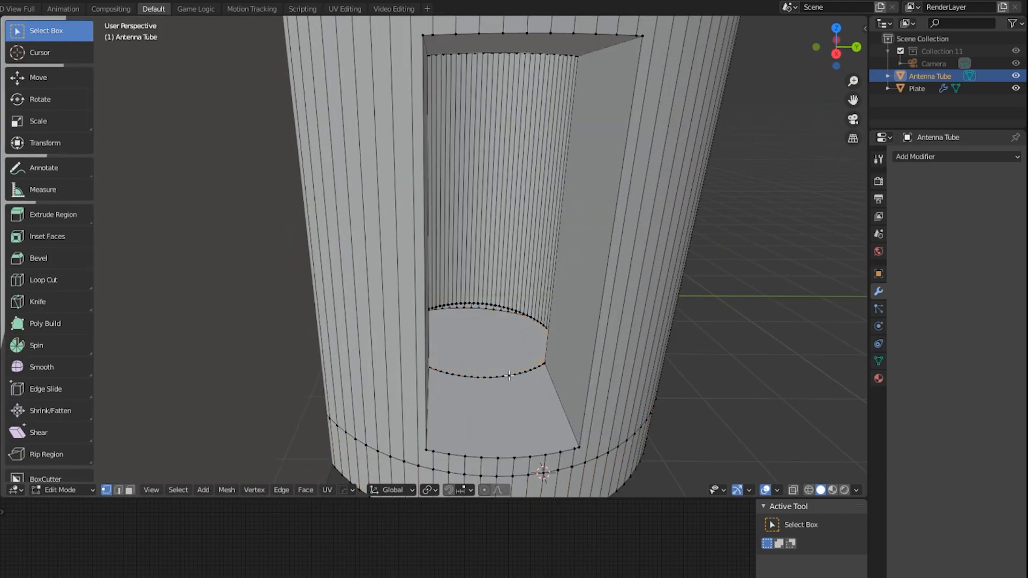
scroll(526, 392, "up", 5)
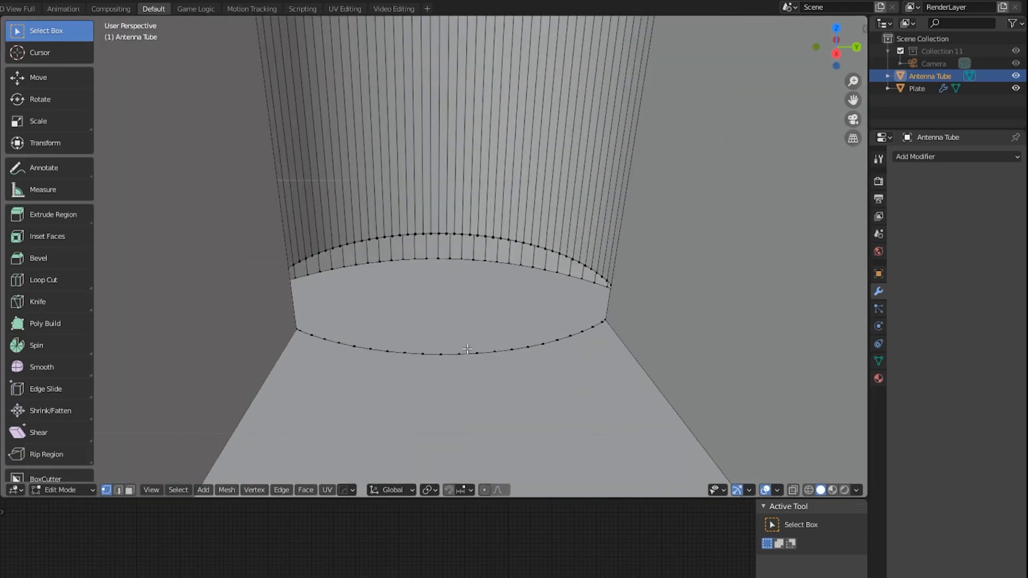
key("l")
key("alt+a")
scroll(498, 351, "down", 3)
middle_click_drag(498, 351, 635, 351)
scroll(562, 368, "down", 3)
middle_click_drag(634, 351, 560, 354, "shift")
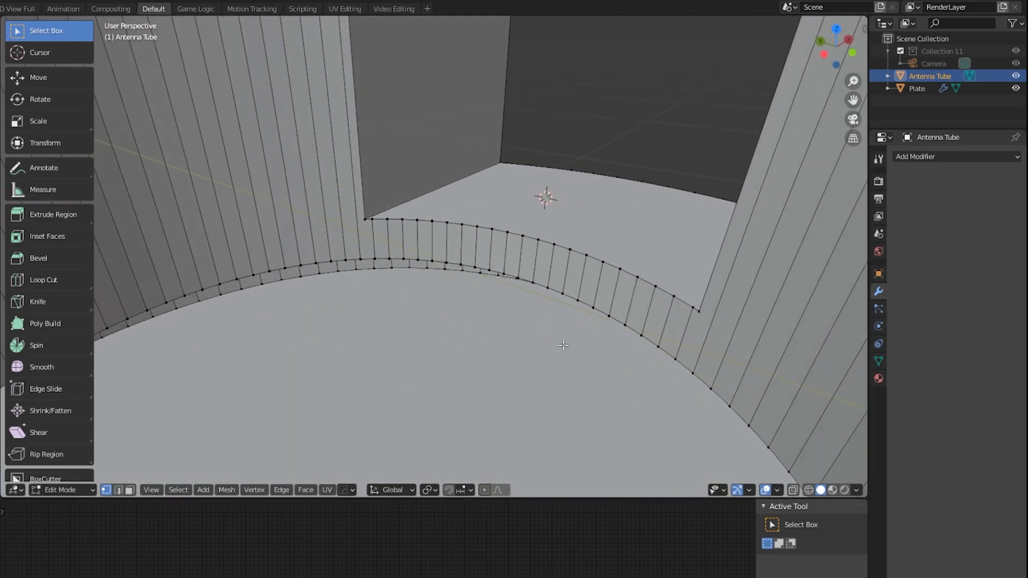
key("l")
key("alt+a")
key("l")
key("KP_Decimal")
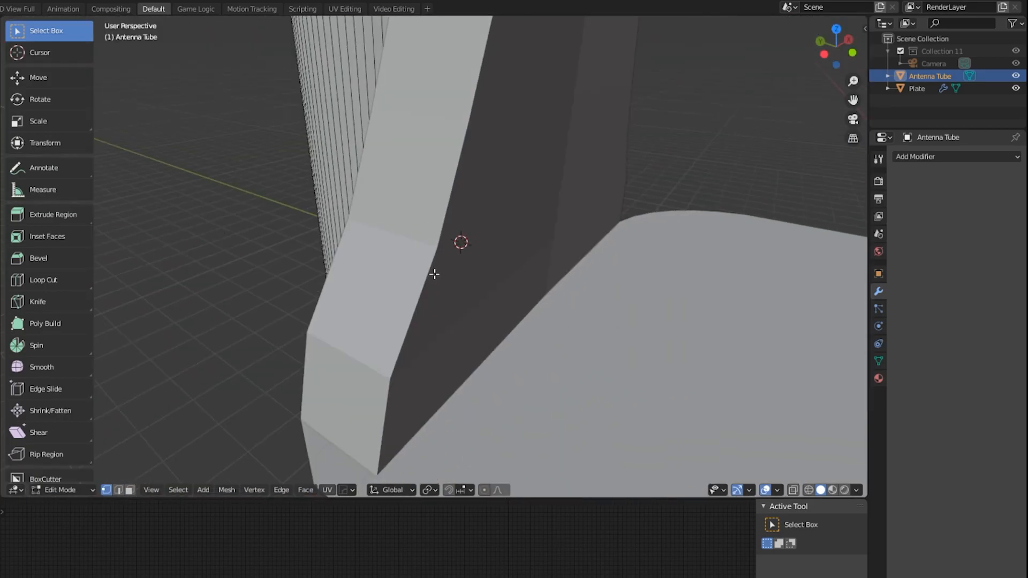
key("shift+z")
mouse_move(446, 293)
middle_mouse_down()
mouse_move(557, 239)
mouse_move(602, 319)
mouse_move(590, 378)
mouse_move(576, 382)
mouse_move(765, 287)
middle_mouse_up()
key("shift+z")
key("Tab")
scroll(691, 312, "up", 2)
mouse_move(654, 322)
middle_mouse_down()
mouse_move(608, 262)
mouse_move(599, 292)
mouse_move(645, 304)
mouse_move(568, 318)
mouse_move(560, 220)
mouse_move(558, 421)
mouse_move(539, 366)
mouse_move(555, 367)
mouse_move(537, 323)
middle_mouse_up()
key("shift+z")
key("shift+z")
key("Tab")
Step: Add one centred loop cut around the tube's top ring face
scroll(555, 368, "up", 3)
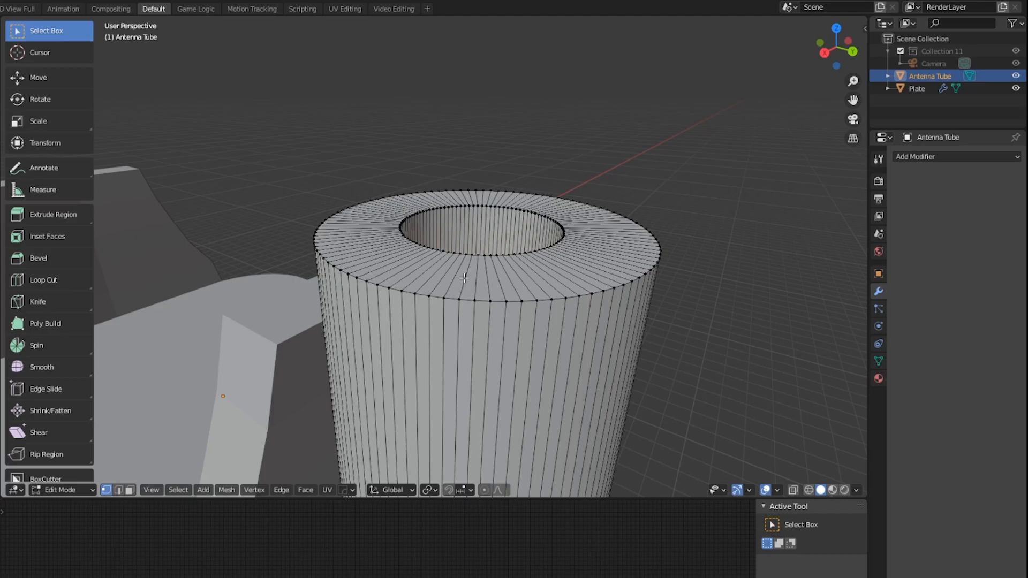
key("ctrl+r")
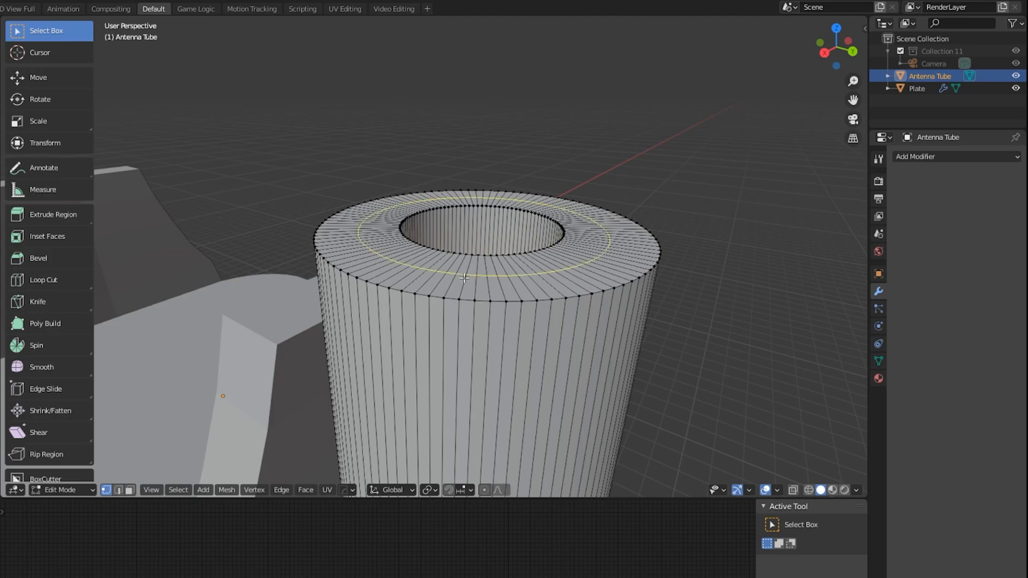
left_click(464, 278)
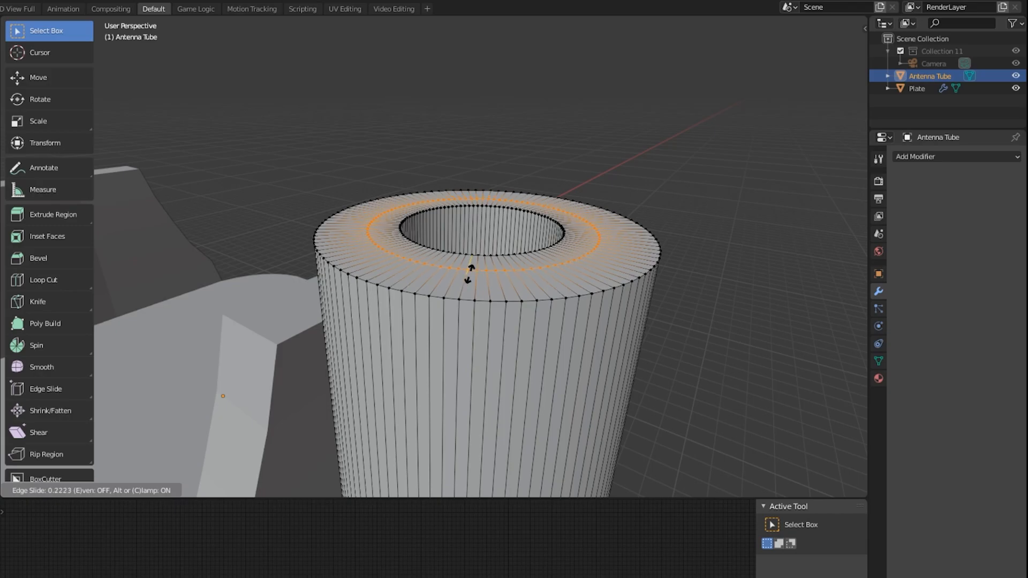
right_click(470, 275)
Step: Select the inner ring of faces on the tube's top and raise it along Z to form a sloped rim
key("ctrl+Tab")
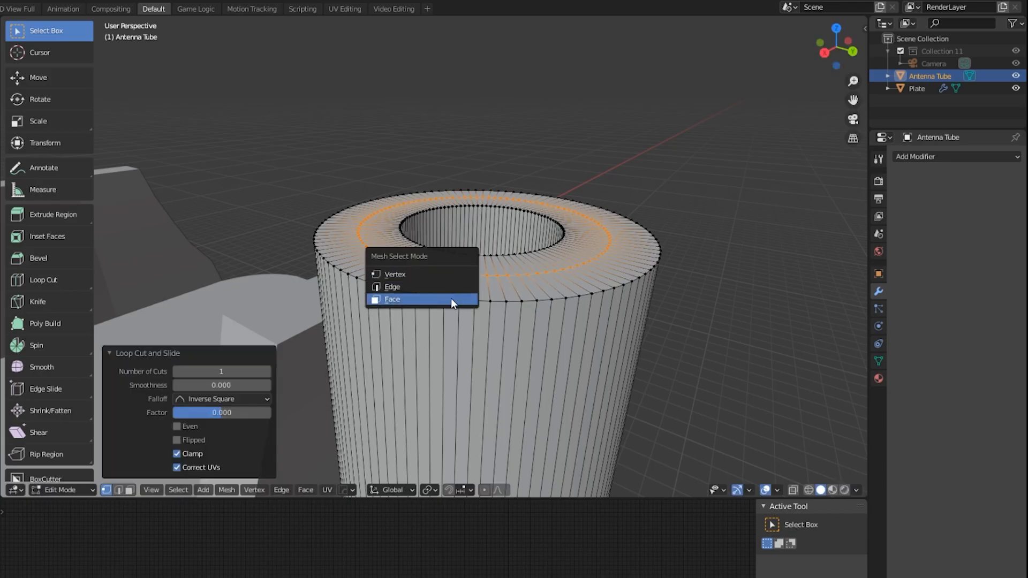
left_click(451, 298)
left_click(464, 262, "alt")
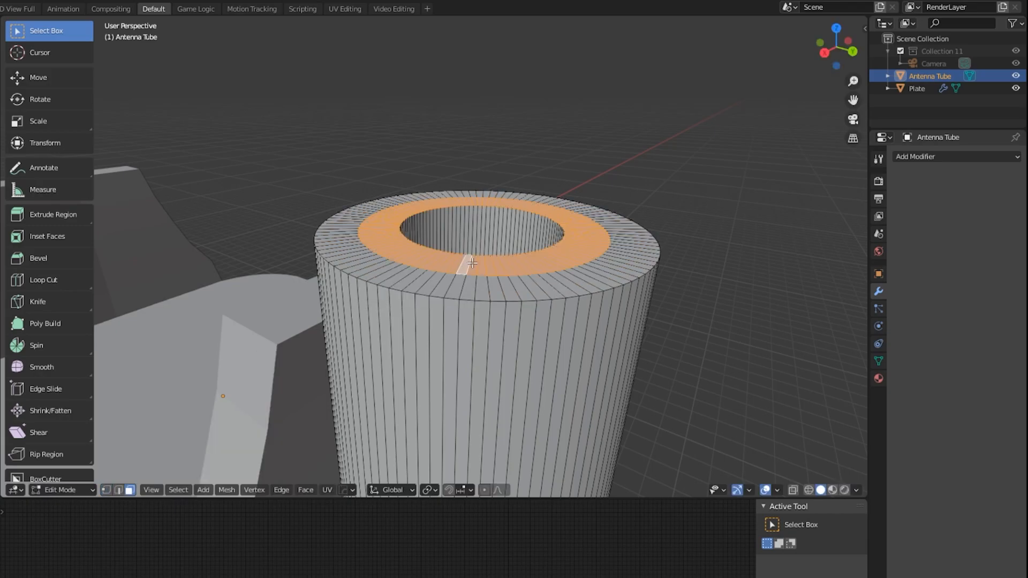
key("g")
key("z")
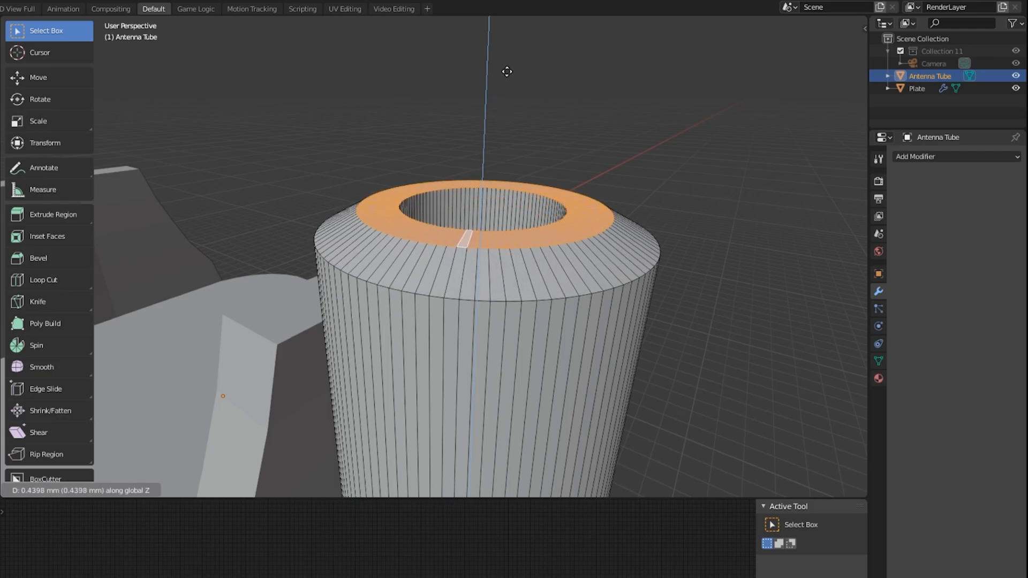
left_click(508, 35)
scroll(578, 223, "down", 4)
middle_click_drag(579, 222, 493, 332)
key("Tab")
Step: Apply the Mirror modifier on the Plate
scroll(145, 194, "down", 3)
left_click(363, 331)
left_click(986, 178)
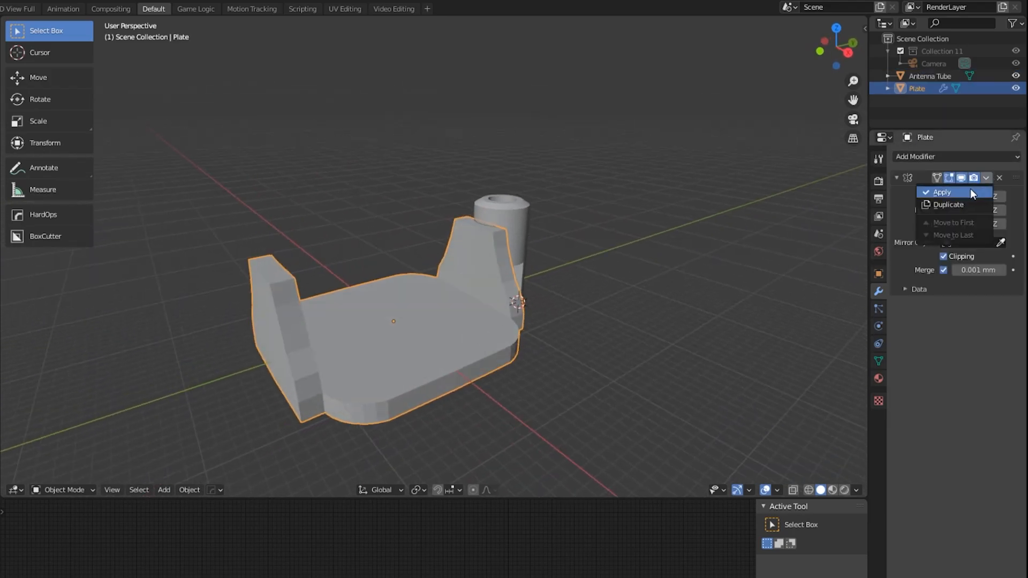
left_click(958, 193)
Step: In top view with X-ray on, box-select the Plate's faces at the wall opposite the Antenna Tube in face mode
key("KP_7")
middle_click_drag(341, 418, 354, 239, "shift")
key("Tab")
scroll(367, 247, "up", 2)
middle_click_drag(466, 203, 474, 293, "shift")
key("ctrl+Tab")
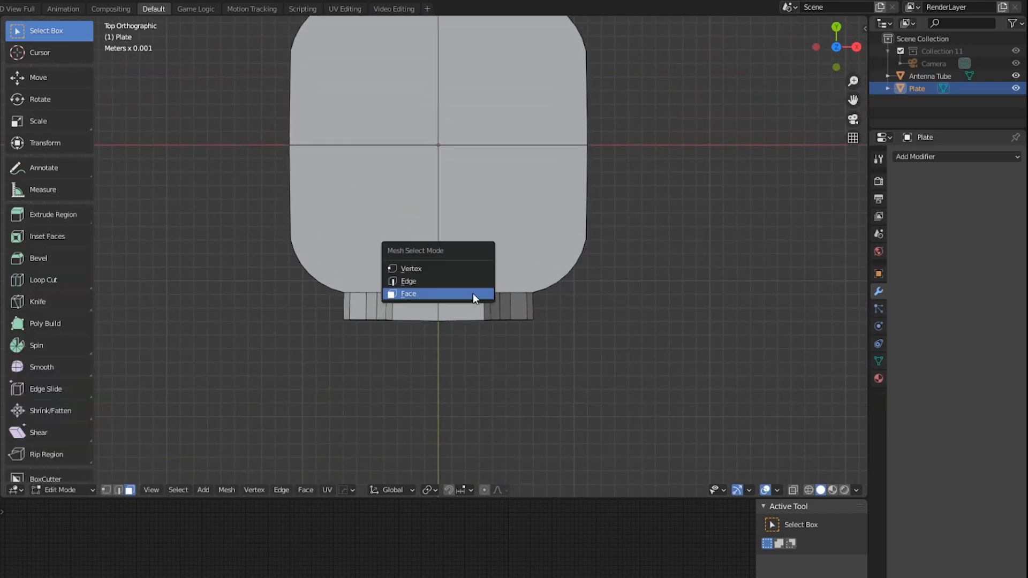
left_click(464, 294)
key("alt+z")
key("b")
left_click_drag(323, 296, 629, 363)
Step: With X-ray off, refine the selection with Circle Select to cover the entire upright wall opposite the tube
mouse_move(550, 368)
middle_mouse_down()
mouse_move(588, 349)
mouse_move(678, 264)
mouse_move(546, 246)
middle_mouse_up()
key("alt+z")
key("c")
left_click(442, 243)
mouse_move(443, 244)
left_mouse_down()
mouse_move(435, 307)
mouse_move(499, 320)
left_mouse_up()
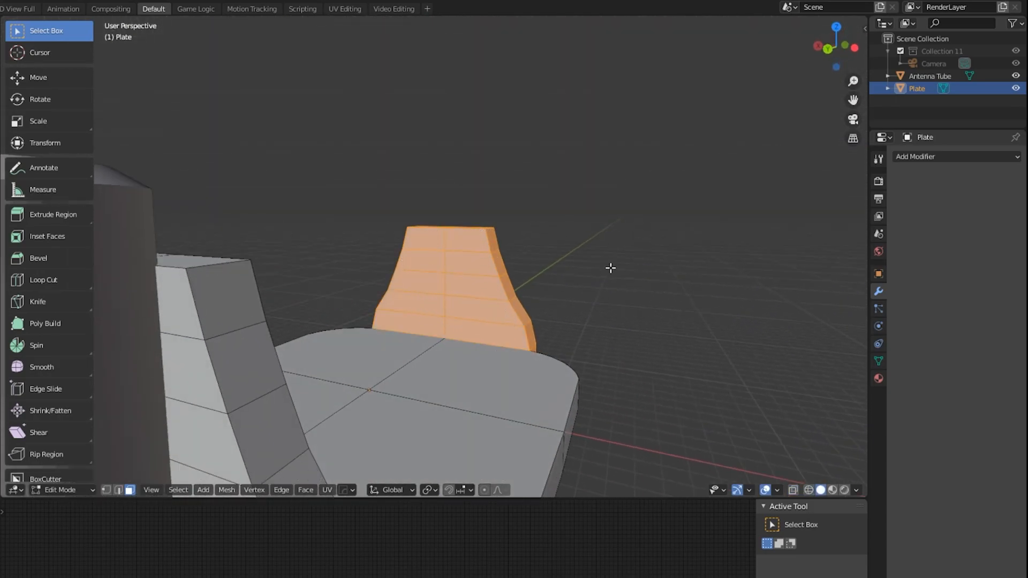
middle_click_drag(611, 268, 545, 278)
key("x")
key("Escape")
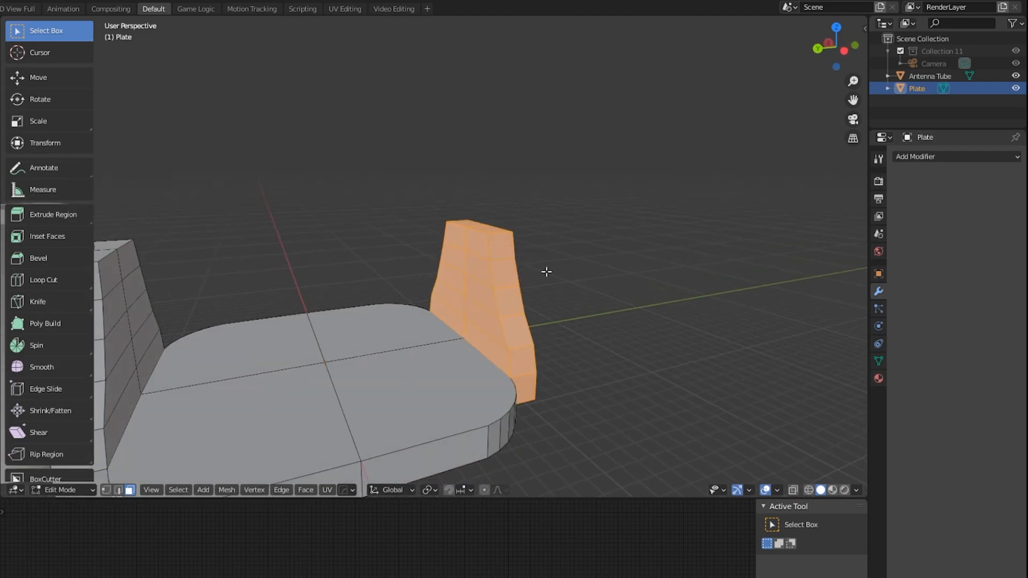
Step: Delete the selected faces of the Plate's upright wall opposite the Antenna Tube
key("x")
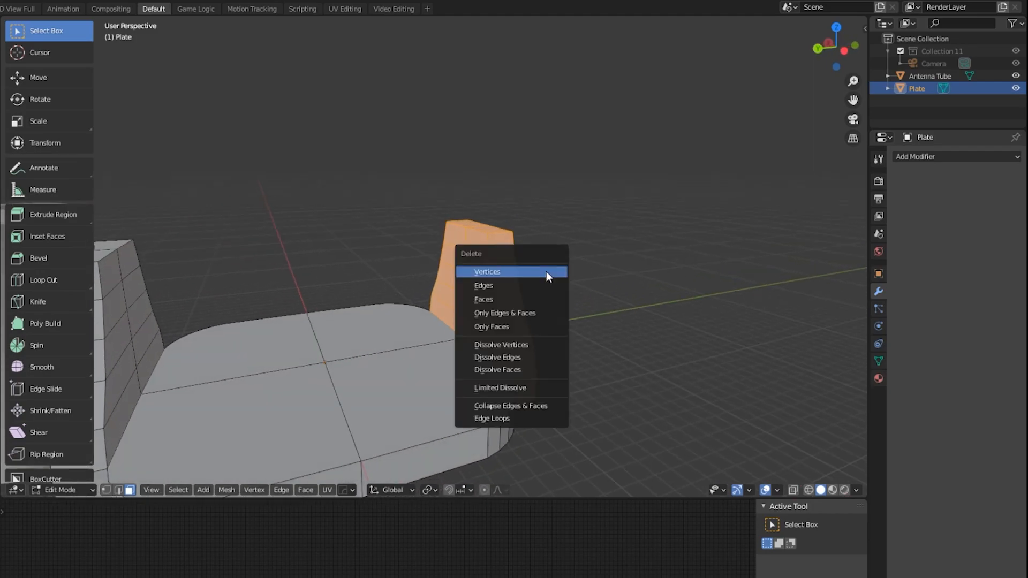
left_click(519, 298)
middle_click_drag(519, 299, 377, 324)
Step: In edge mode, fill the two openings left along the Plate's side with faces between their upper and lower edges, and return to Object Mode
key("ctrl+Tab")
left_click(397, 300)
left_click(370, 326)
left_click(350, 360, "shift")
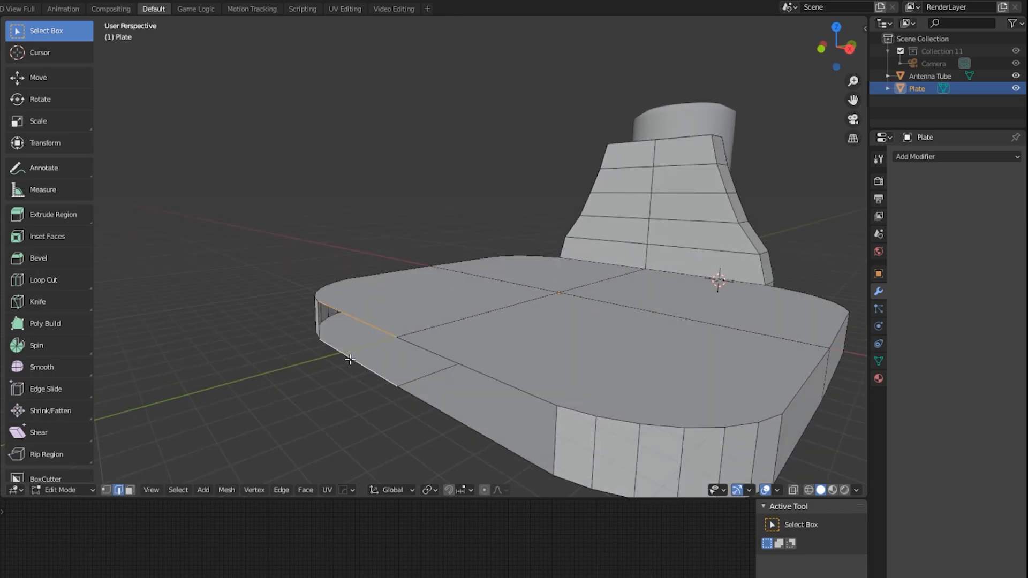
key("f")
left_click(434, 356)
left_click(417, 392, "shift")
key("f")
scroll(416, 392, "down", 5)
key("Tab")
middle_click_drag(417, 384, 470, 344)
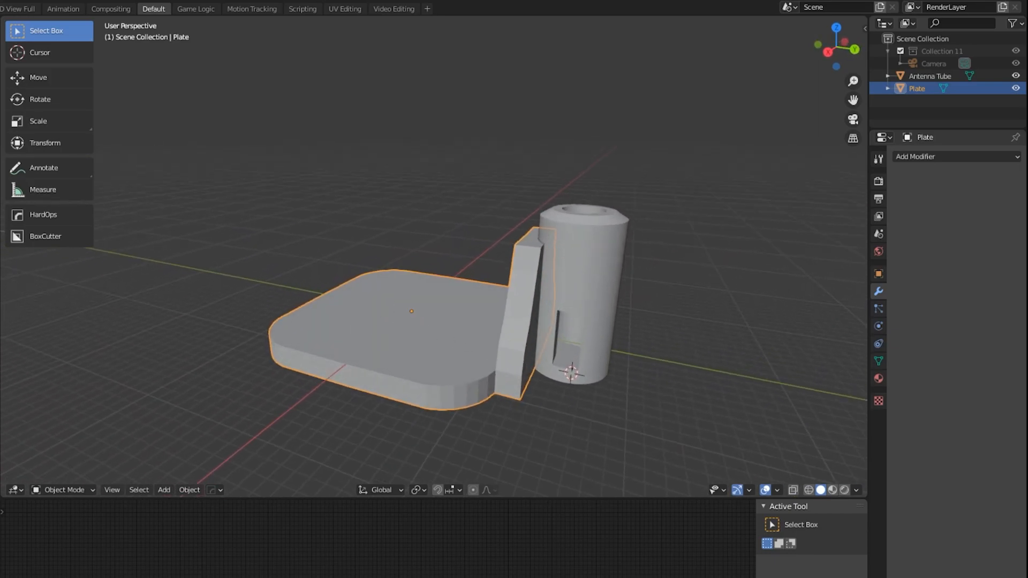
Step: Select the Antenna Tube together with the Plate and apply location, rotation and scale to both
middle_click_drag(448, 303, 483, 244)
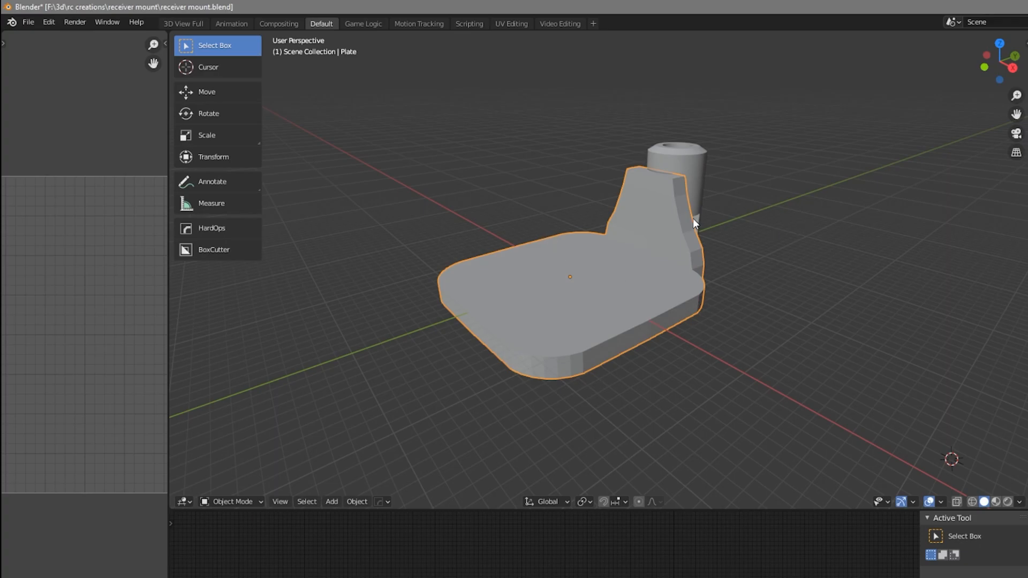
middle_click_drag(653, 250, 634, 269)
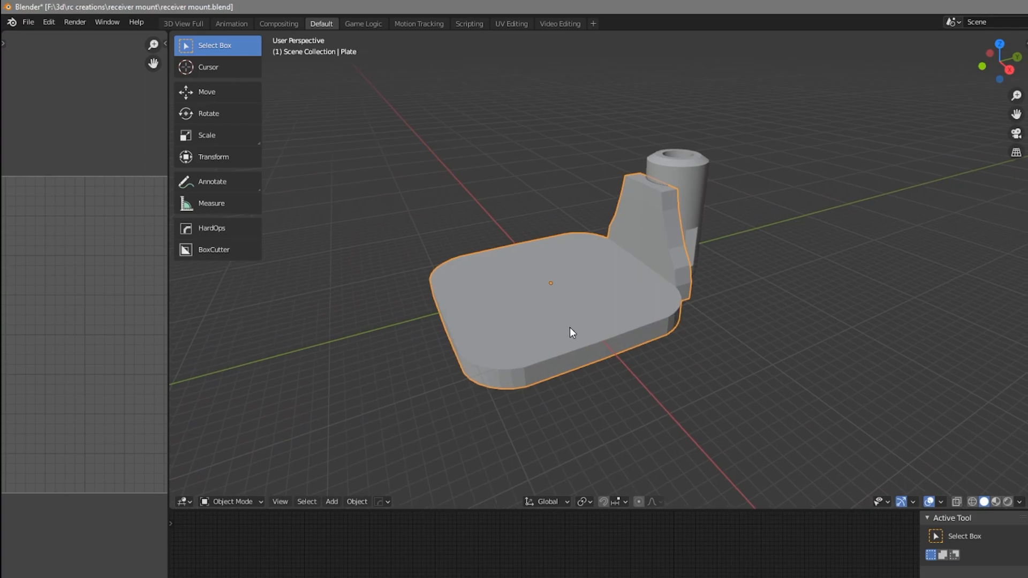
left_click(692, 162, "shift")
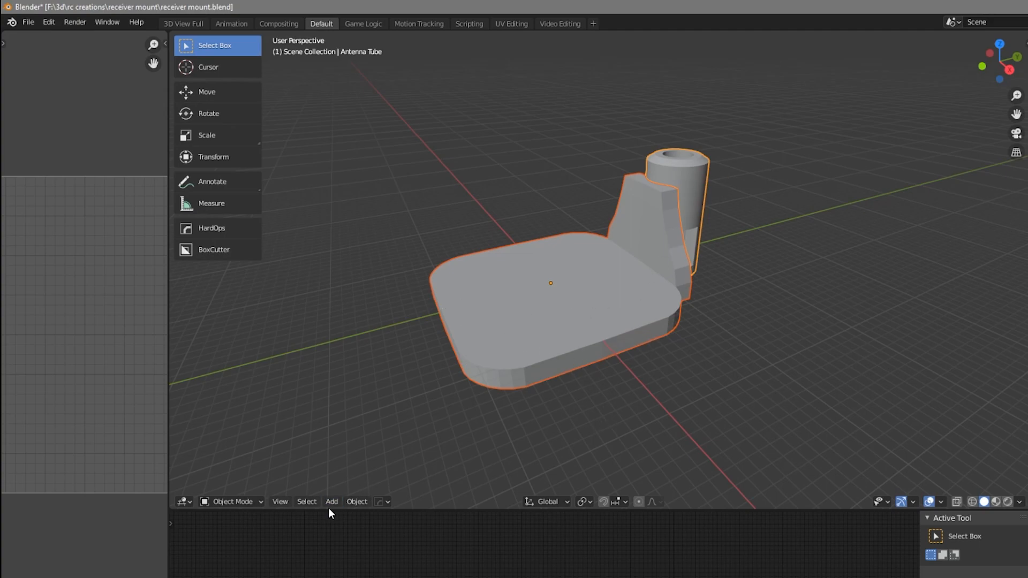
left_click(348, 502)
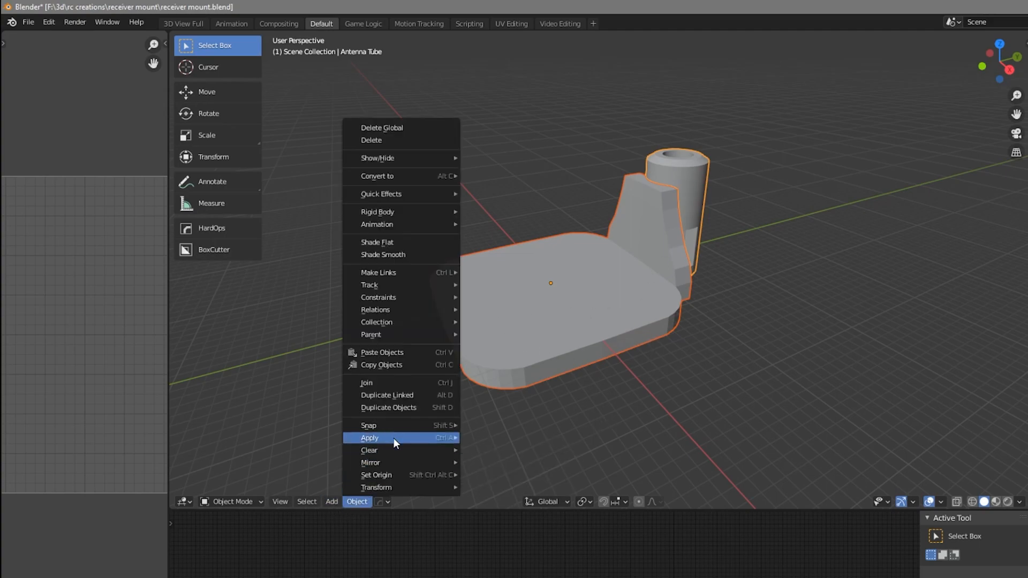
mouse_move(393, 438)
left_click(519, 475)
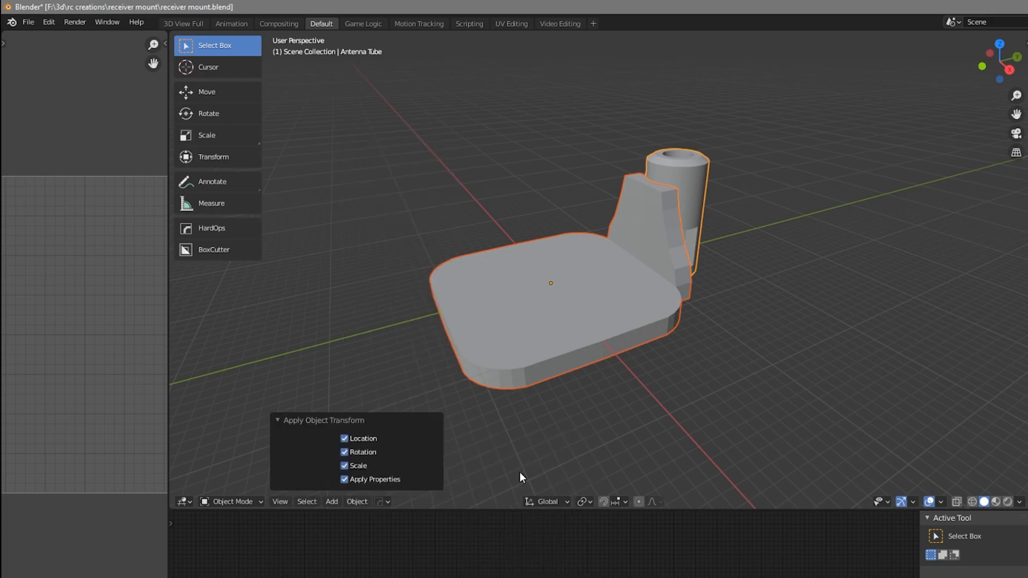
middle_click_drag(535, 336, 544, 334)
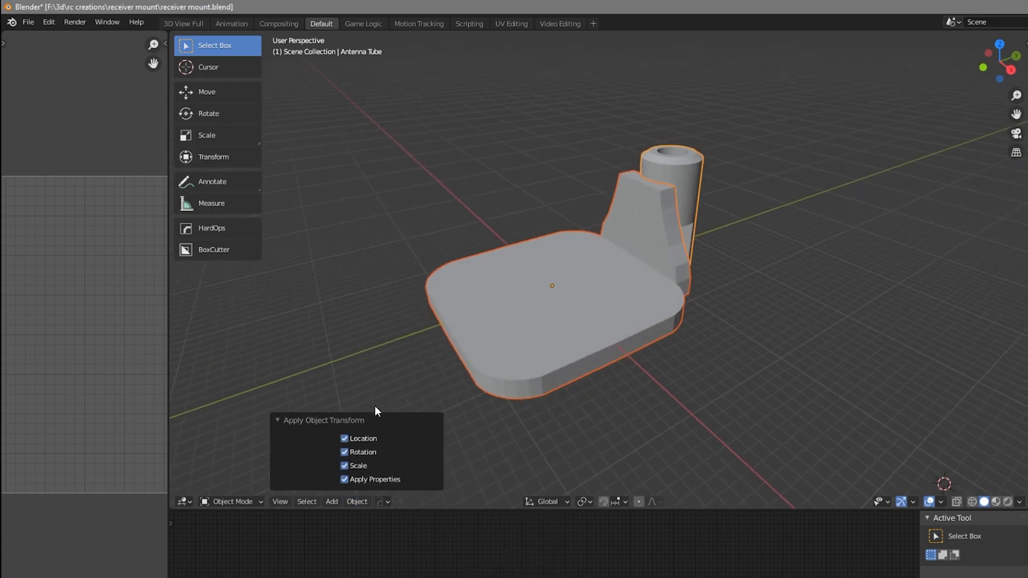
left_click(282, 420)
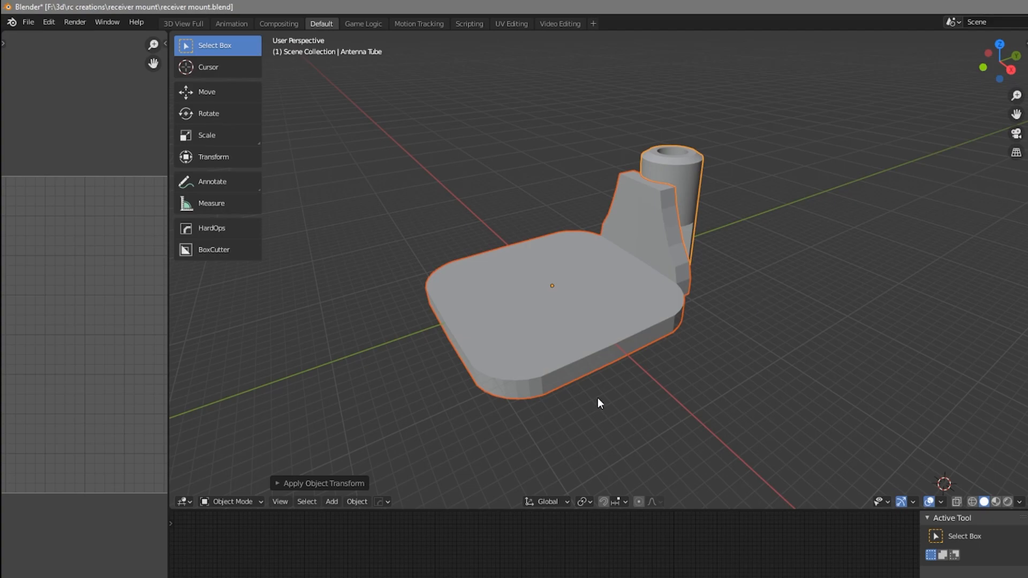
Step: Turn on the Face Orientation overlay and select only the Plate
middle_click_drag(591, 348, 609, 337)
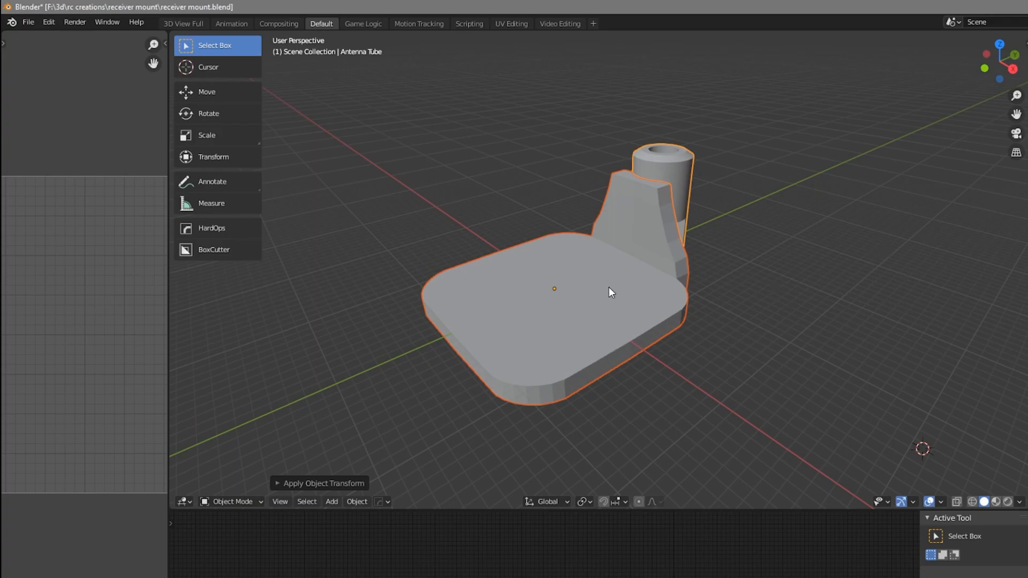
middle_click_drag(640, 296, 641, 268, "shift")
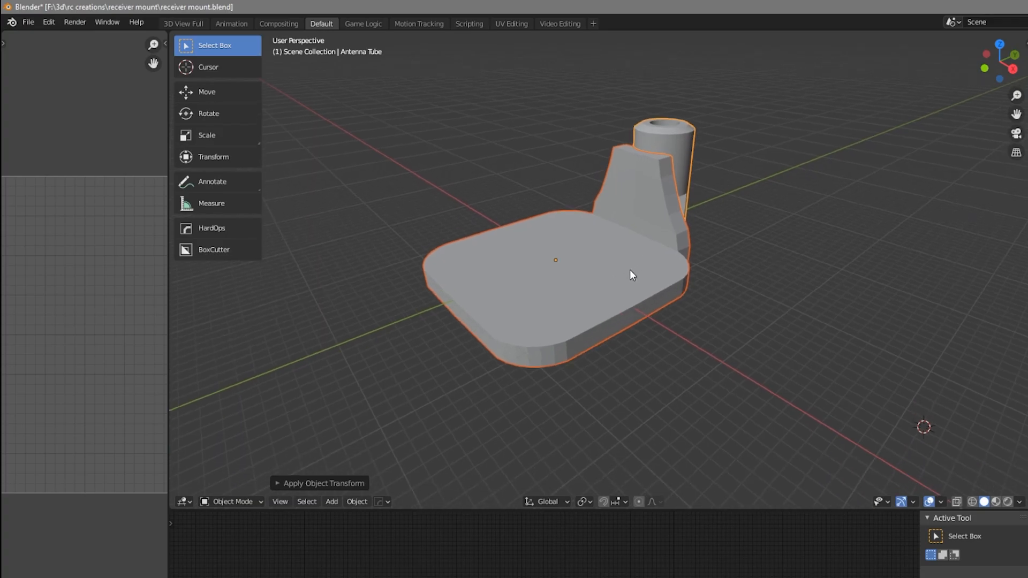
scroll(646, 251, "up", 2)
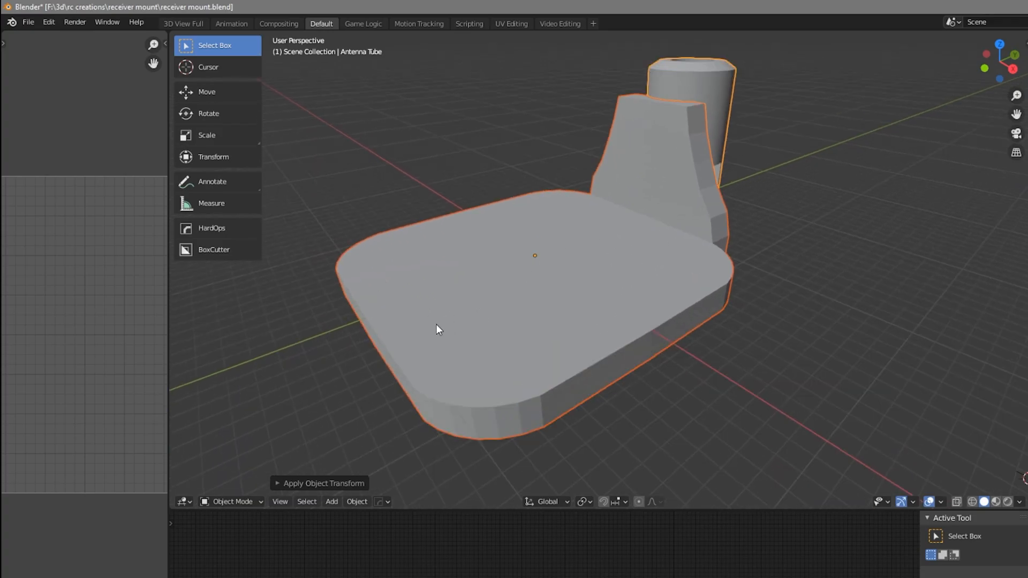
scroll(594, 281, "down", 3)
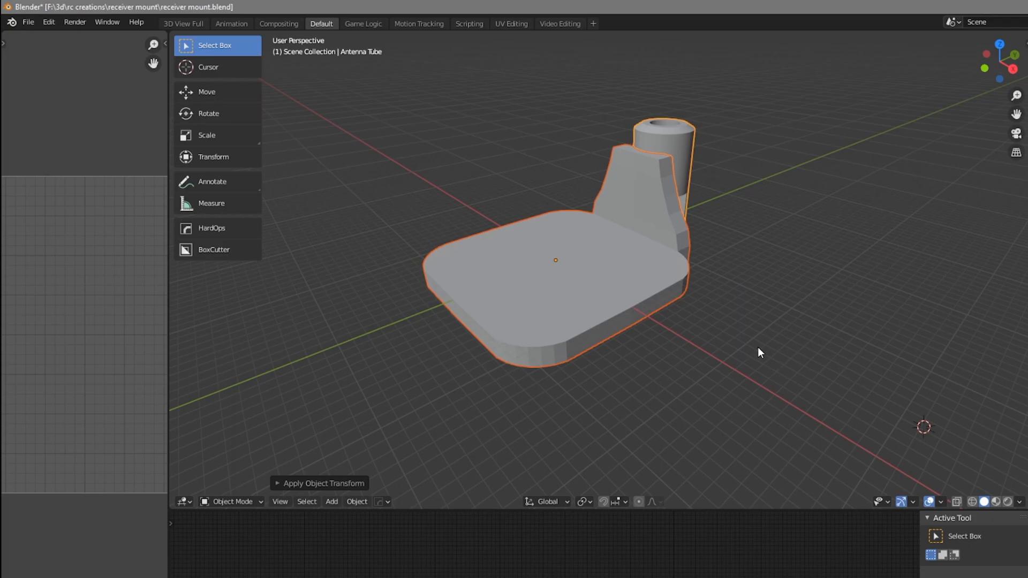
left_click(942, 502)
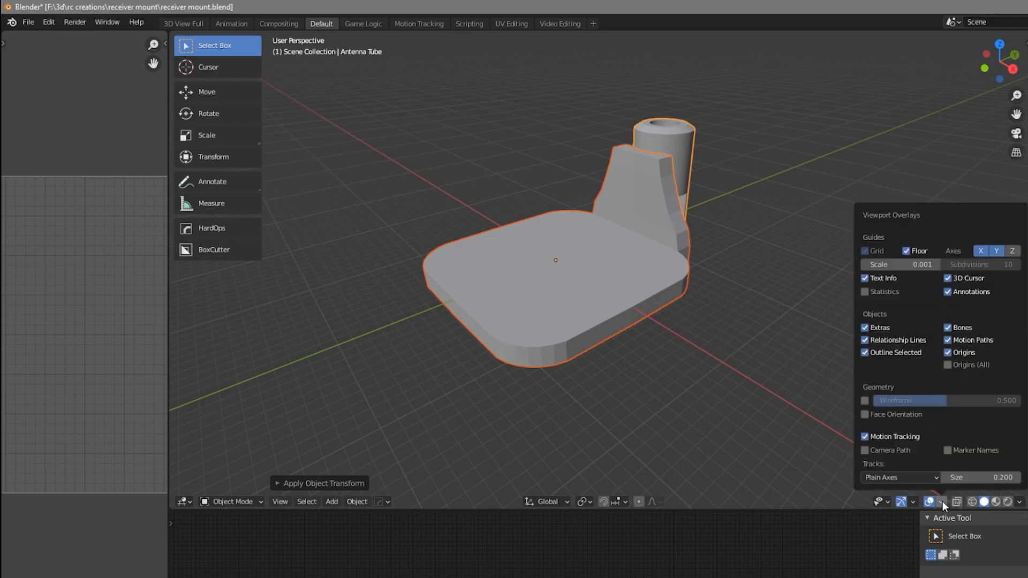
left_click(885, 415)
left_click(597, 259)
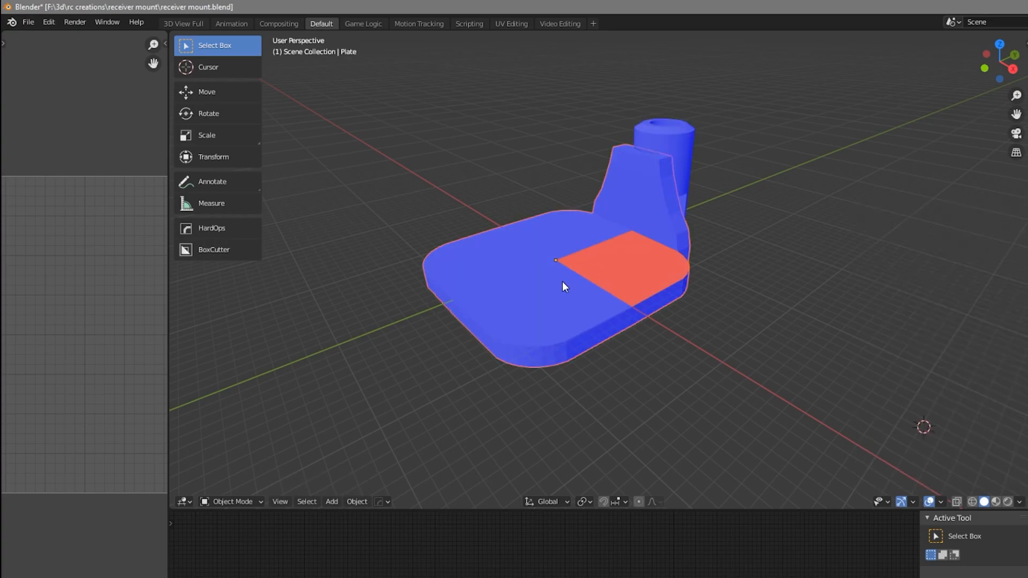
Step: In Edit Mode, select the whole Plate mesh, recalculate its normals to the outside, and return to Object Mode
scroll(596, 286, "up", 3)
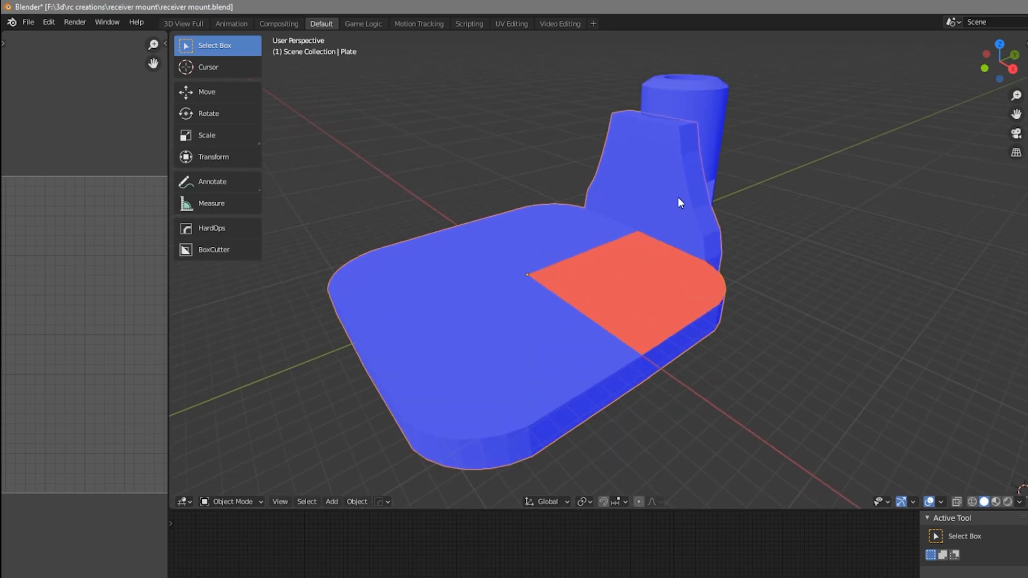
middle_click_drag(662, 318, 620, 304)
scroll(637, 282, "down", 2)
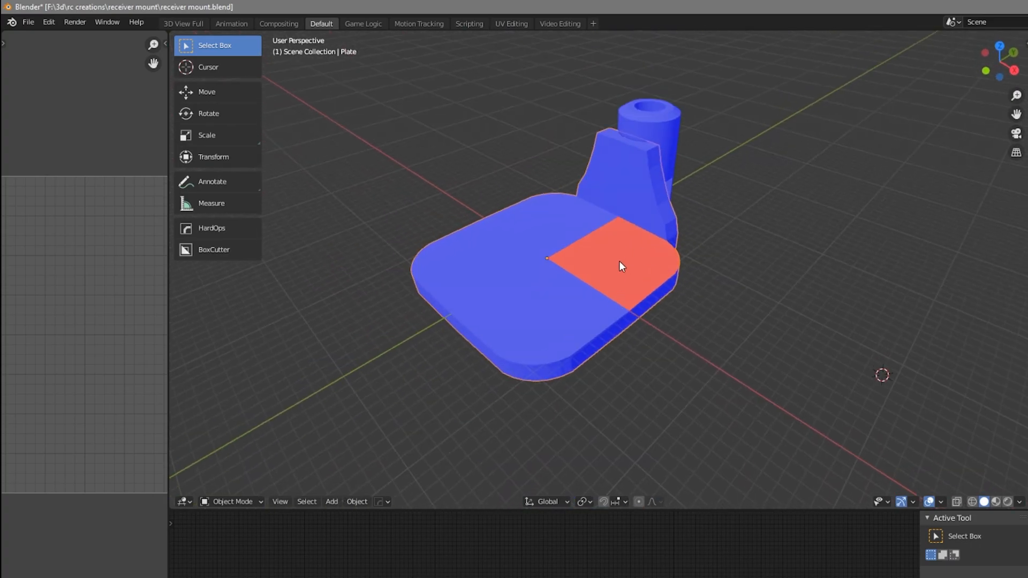
key("Tab")
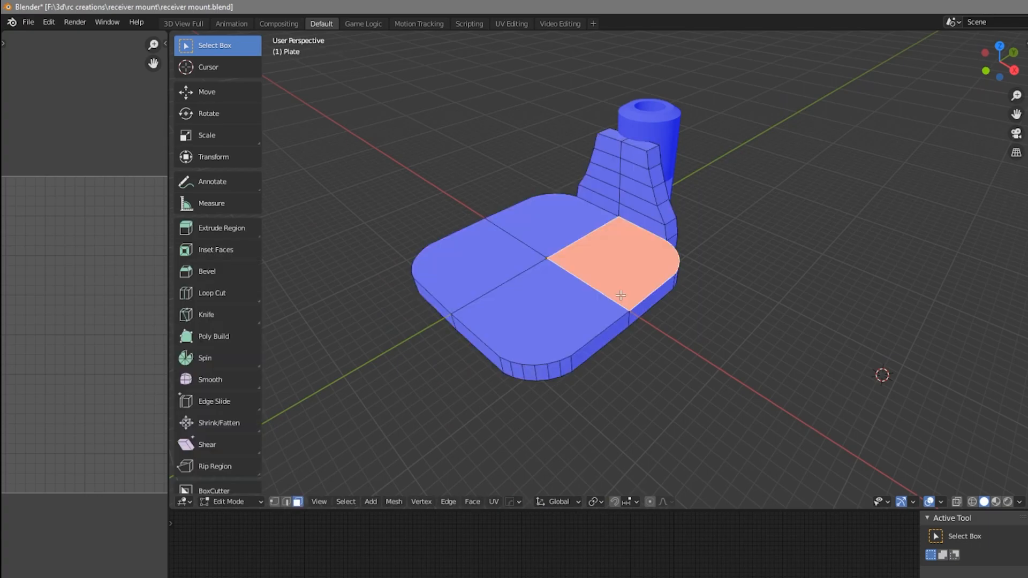
key("alt+a")
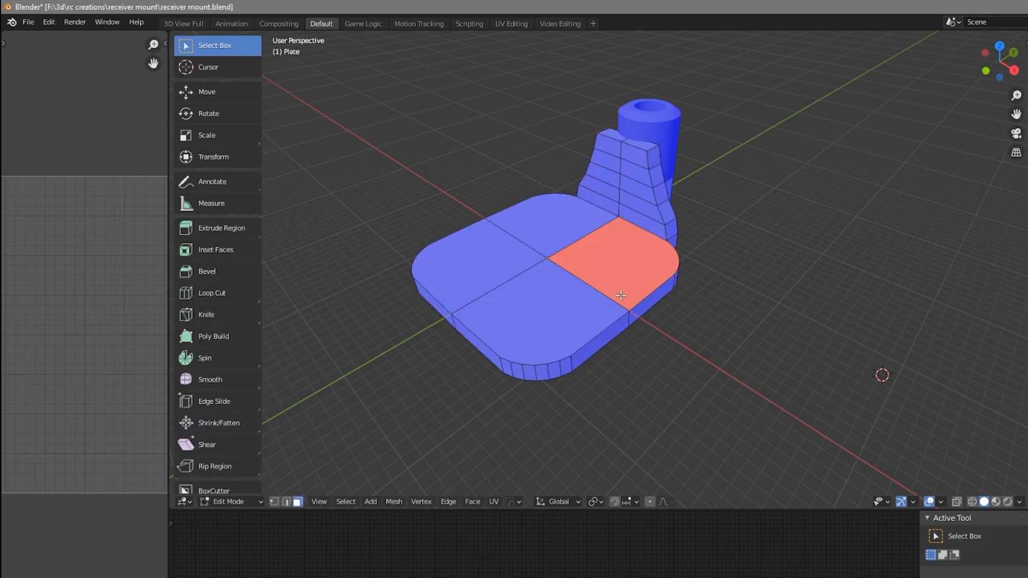
key("a")
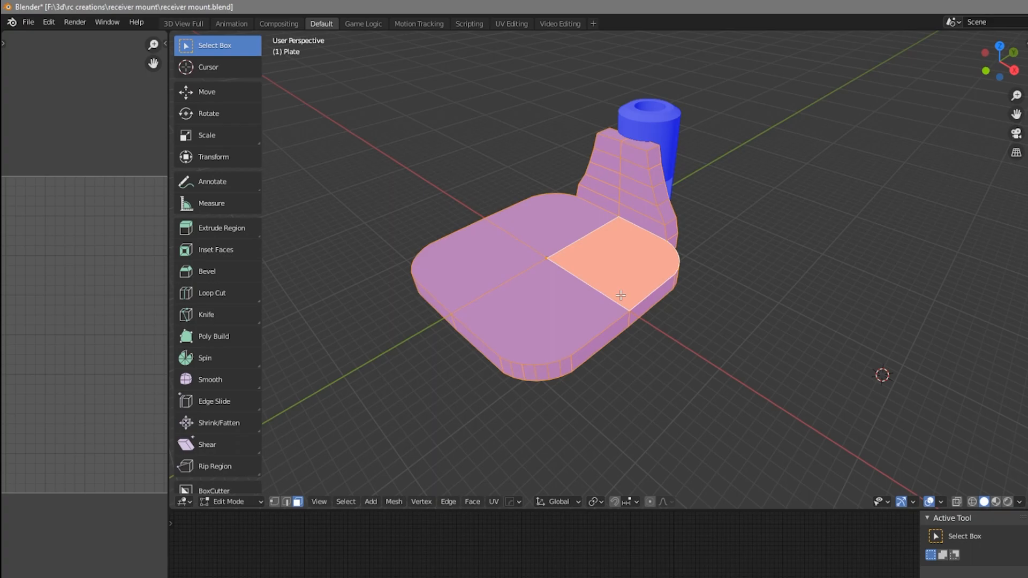
key("shift+n")
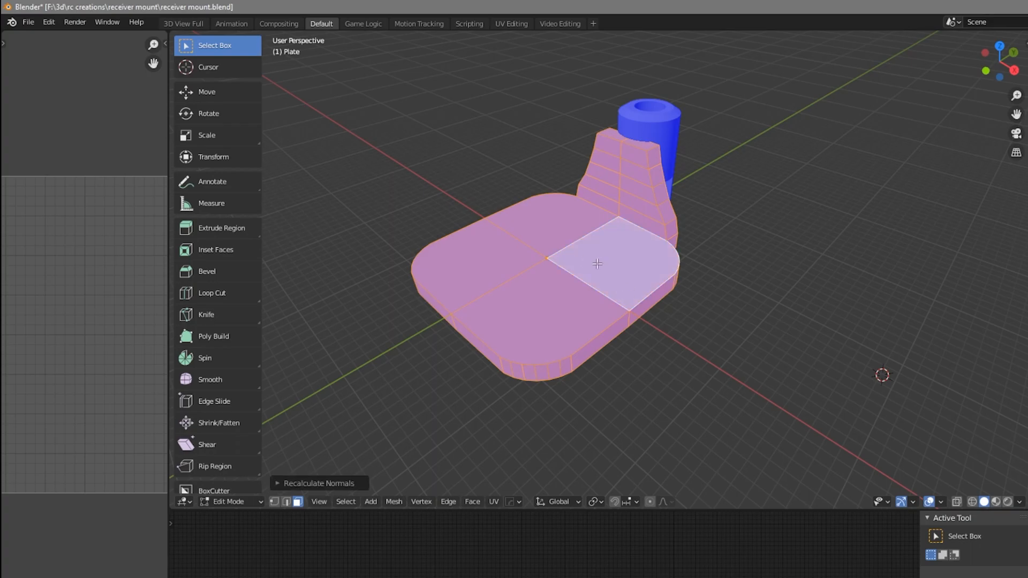
key("Tab")
Step: Select the Plate and Antenna Tube and export them as an STL over the existing receiver mount.stl, with Selection Only enabled
scroll(592, 271, "up", 3)
mouse_move(647, 266)
middle_mouse_down()
mouse_move(638, 221)
mouse_move(473, 178)
mouse_move(644, 254)
mouse_move(627, 250)
mouse_move(642, 263)
mouse_move(622, 248)
mouse_move(613, 255)
mouse_move(647, 313)
mouse_move(657, 264)
mouse_move(638, 252)
middle_mouse_up()
left_click(684, 148, "shift")
key("g")
right_click(672, 285)
left_click(34, 20)
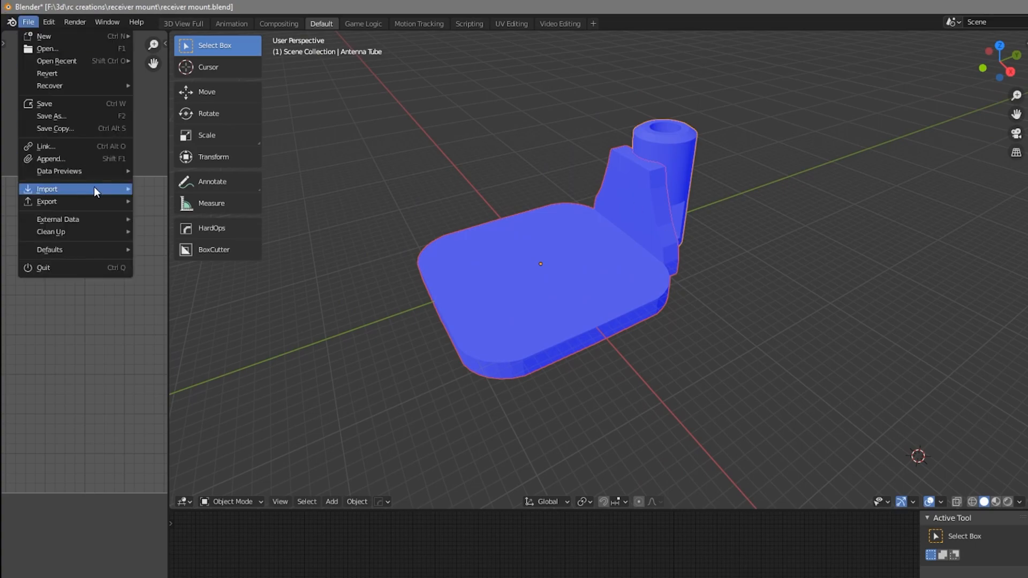
mouse_move(85, 201)
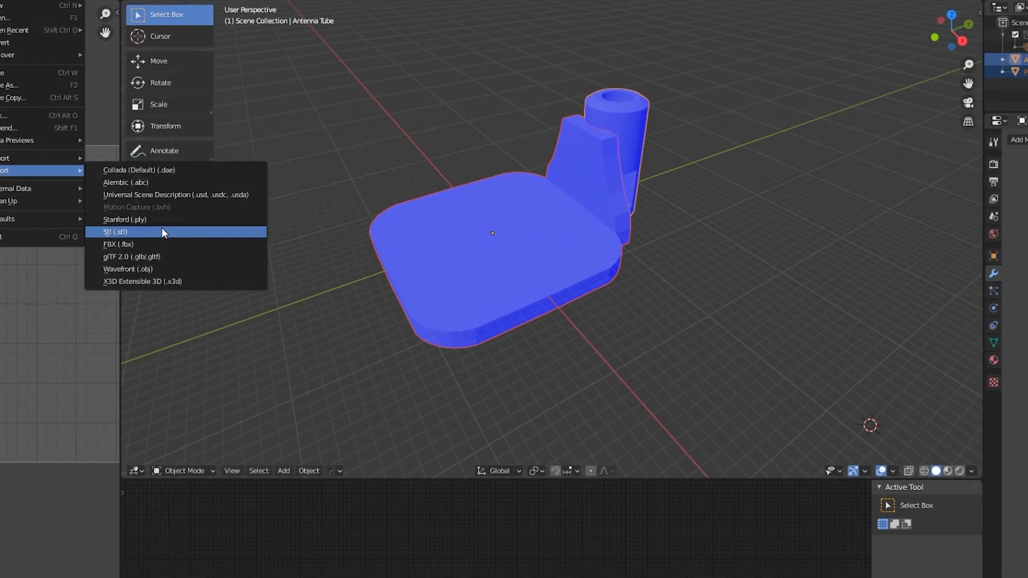
left_click(168, 236)
left_click(334, 129)
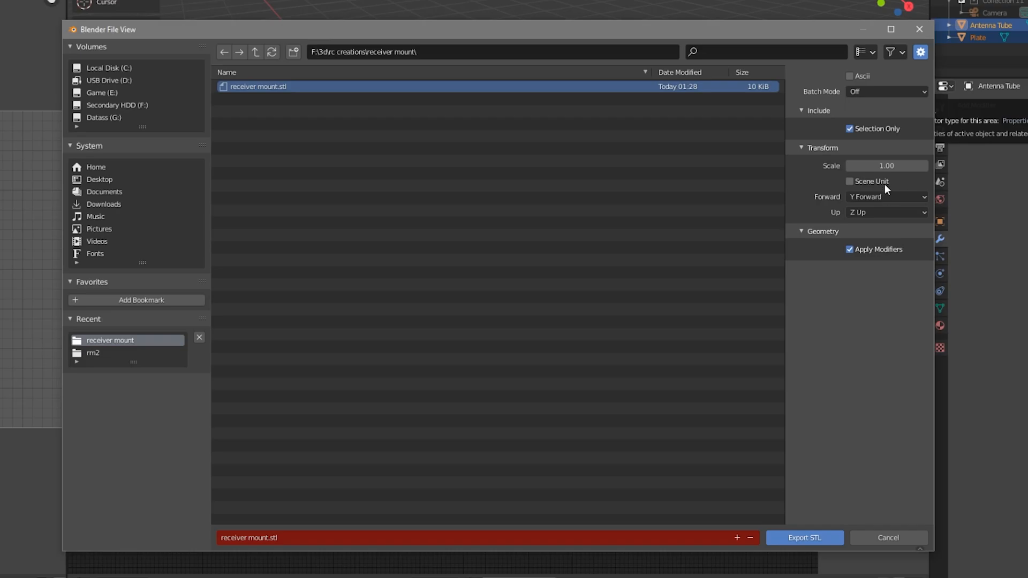
left_click(804, 538)
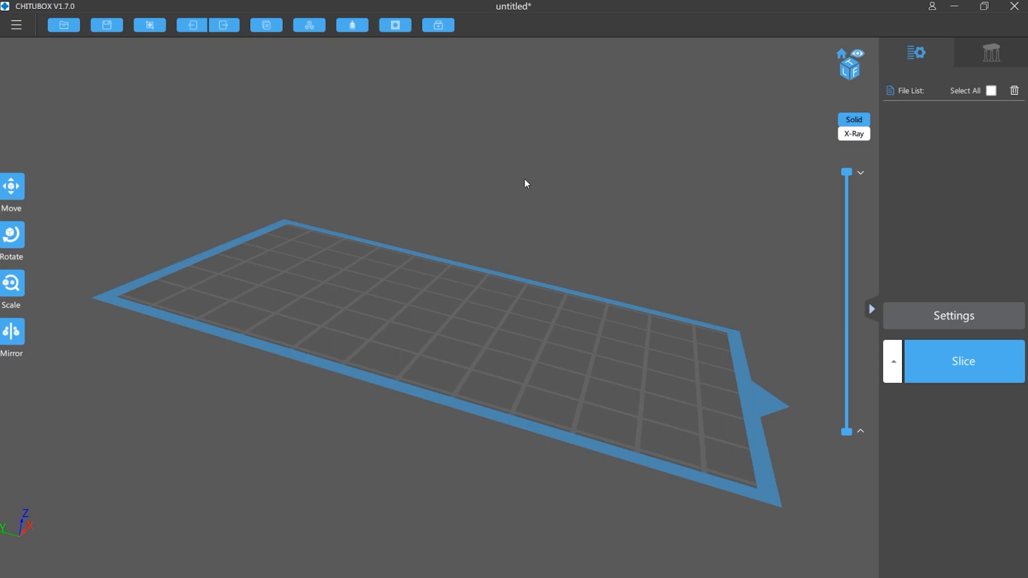
Step: Switch to CHITUBOX and open receiver mount.stl on the build platform
left_click(64, 25)
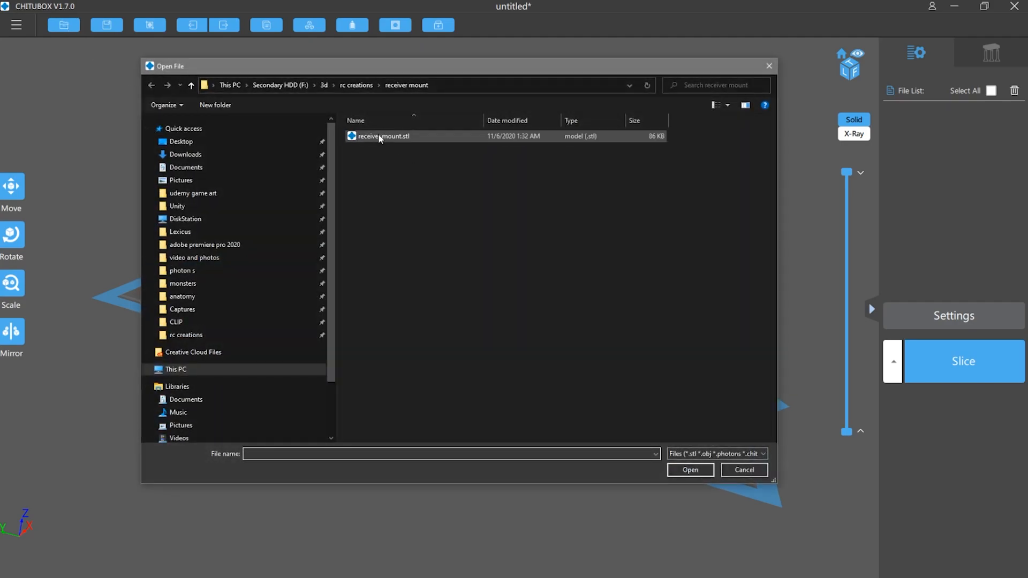
double_click(393, 135)
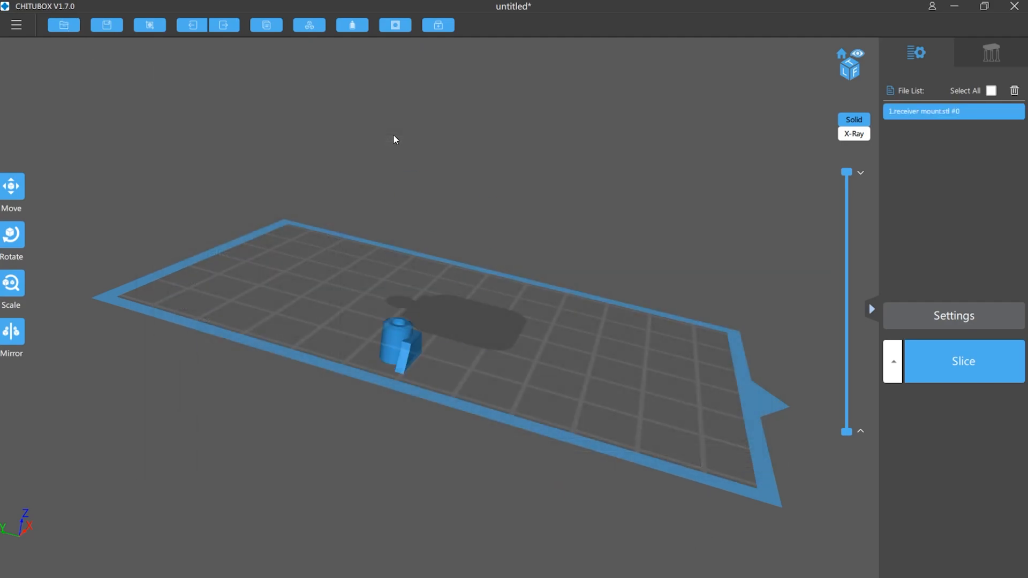
left_click_drag(540, 241, 523, 274)
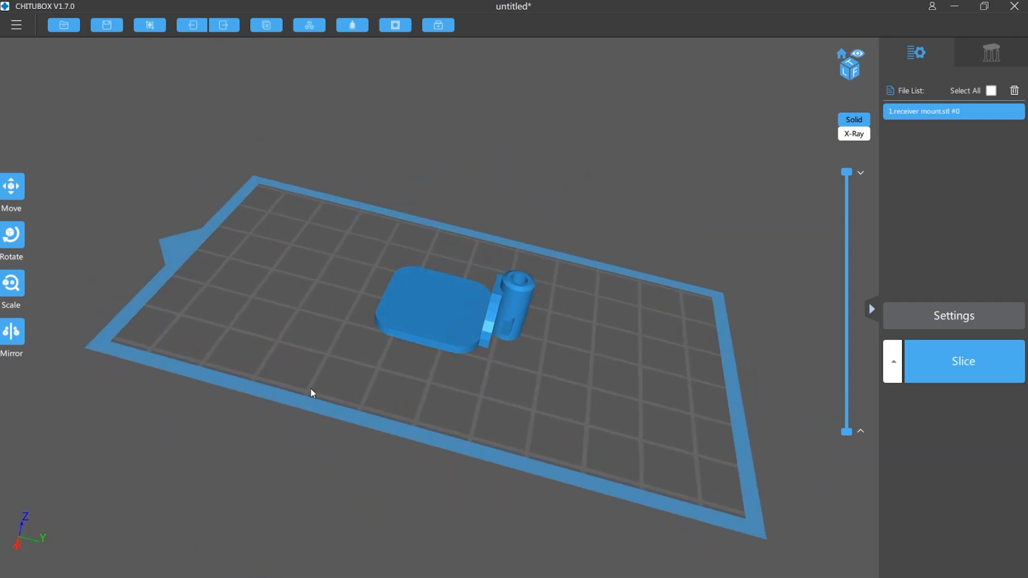
left_click_drag(220, 259, 471, 308)
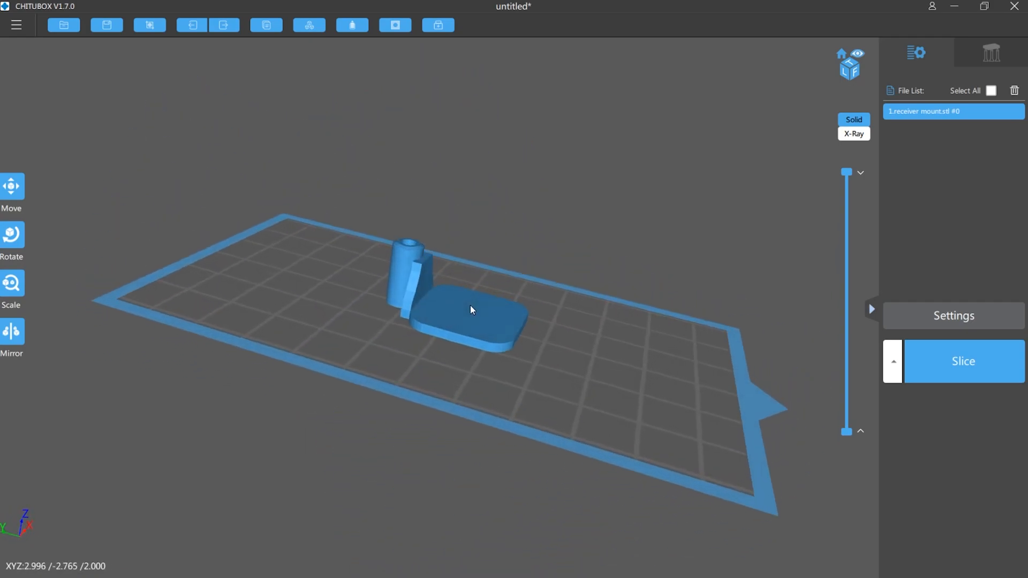
Step: Rotate the receiver mount freehand about the X axis so the plate's free end tilts upward from the tube's base
left_click(14, 239)
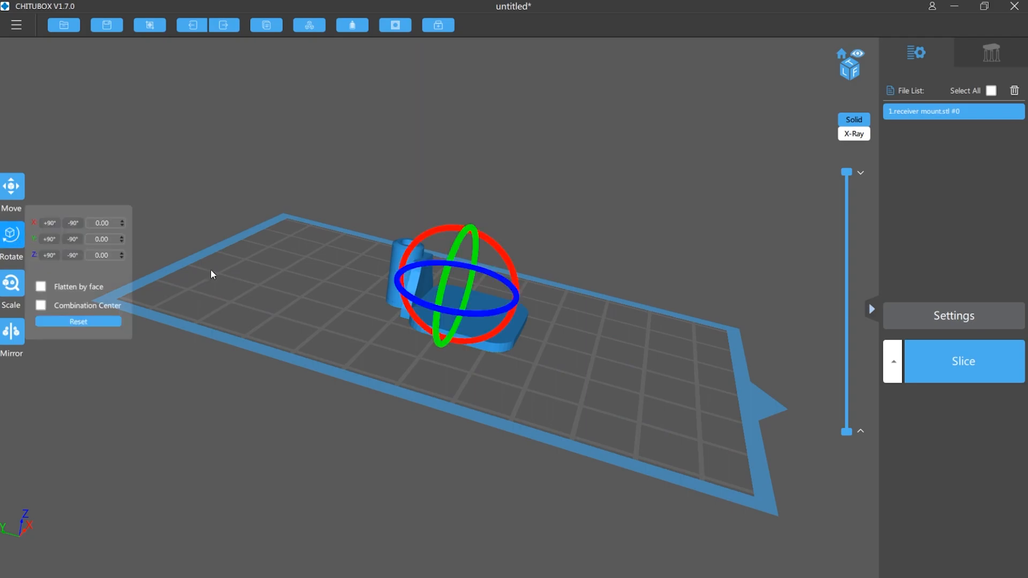
right_click_drag(644, 336, 540, 367)
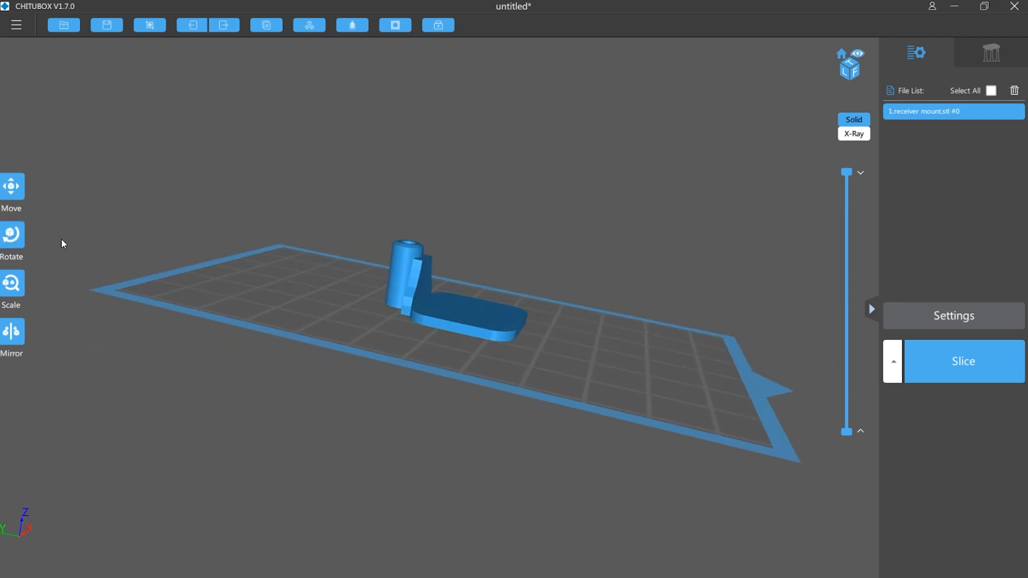
right_click_drag(378, 332, 84, 276)
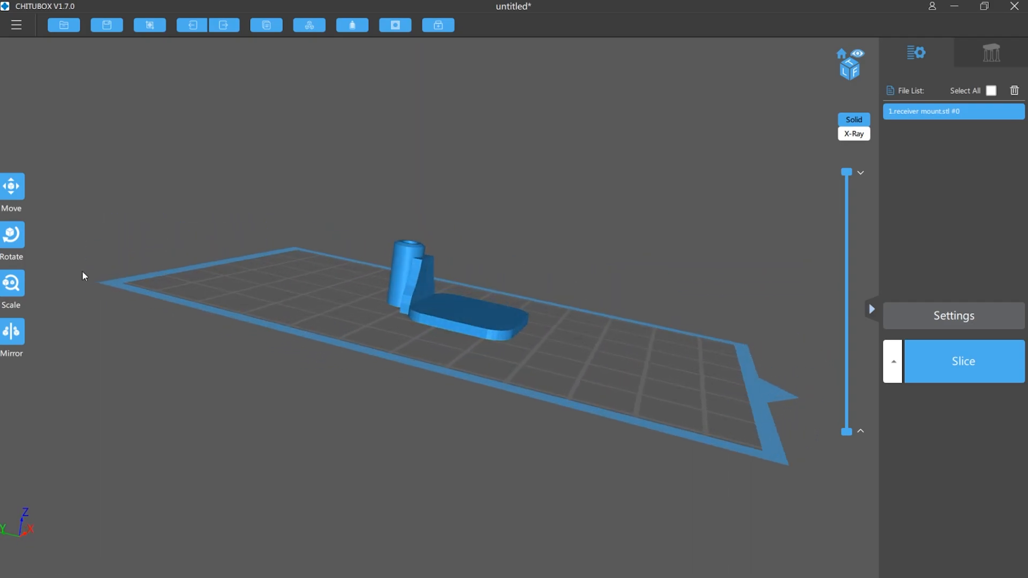
left_click(12, 243)
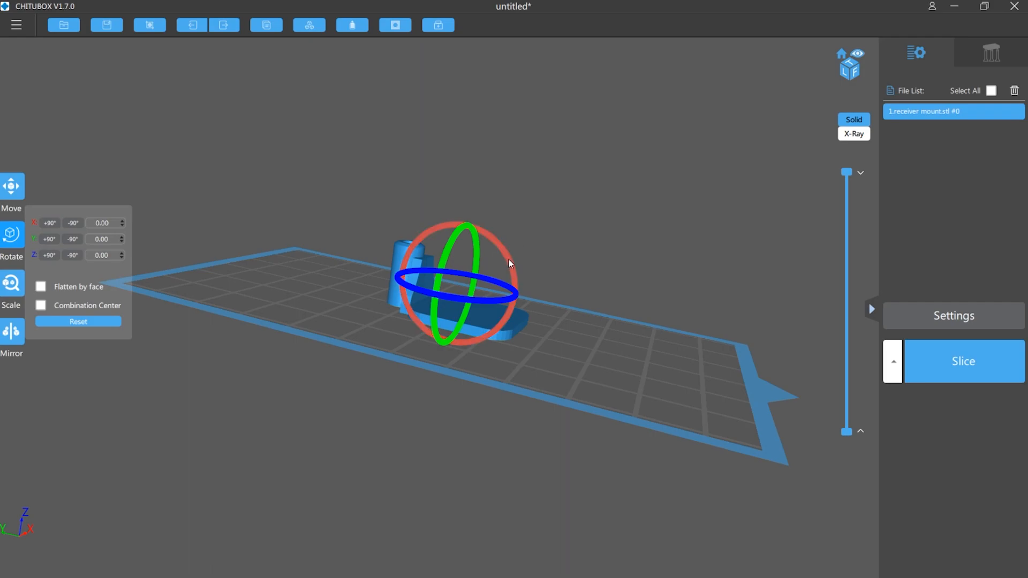
left_click_drag(513, 263, 515, 245)
right_click_drag(616, 300, 635, 283)
Step: Generate automatic platform supports beneath the tilted receiver mount using the Medium support preset, and inspect them from several sides
left_click(993, 49)
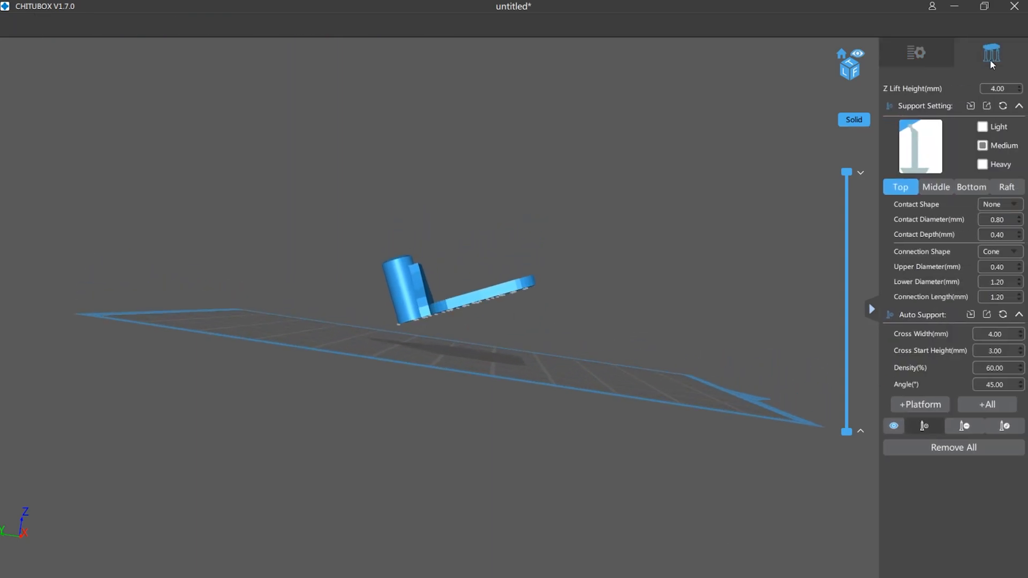
right_click_drag(718, 223, 793, 210)
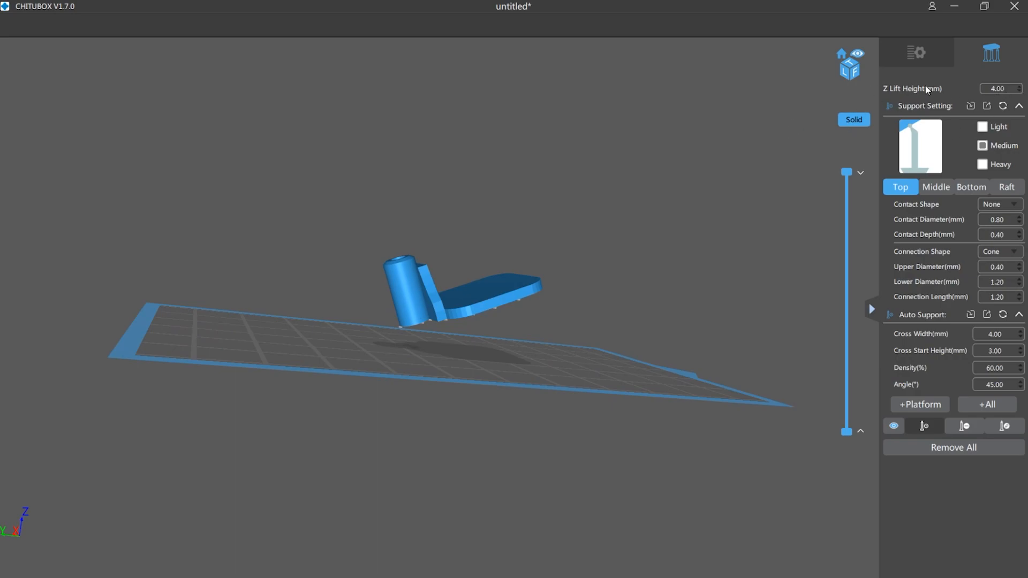
right_click_drag(563, 274, 716, 233)
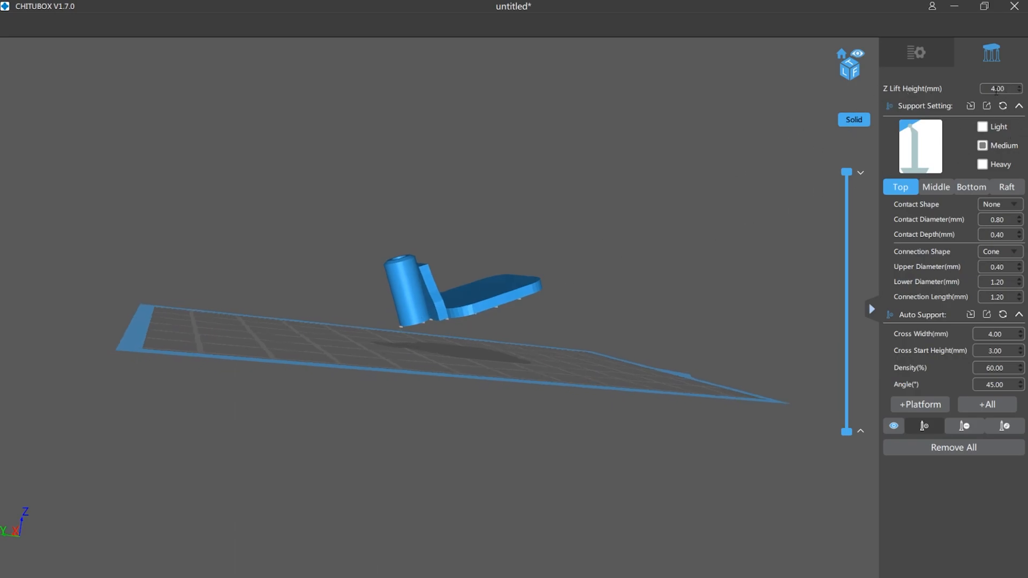
right_click_drag(692, 195, 685, 205)
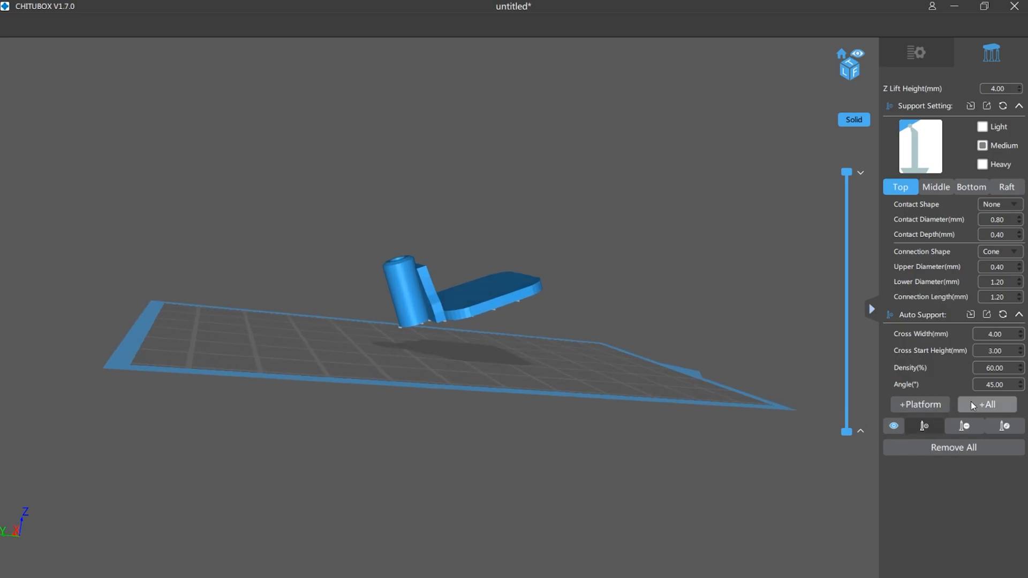
left_click(935, 406)
right_click_drag(538, 304, 449, 406)
right_click_drag(320, 433, 320, 423)
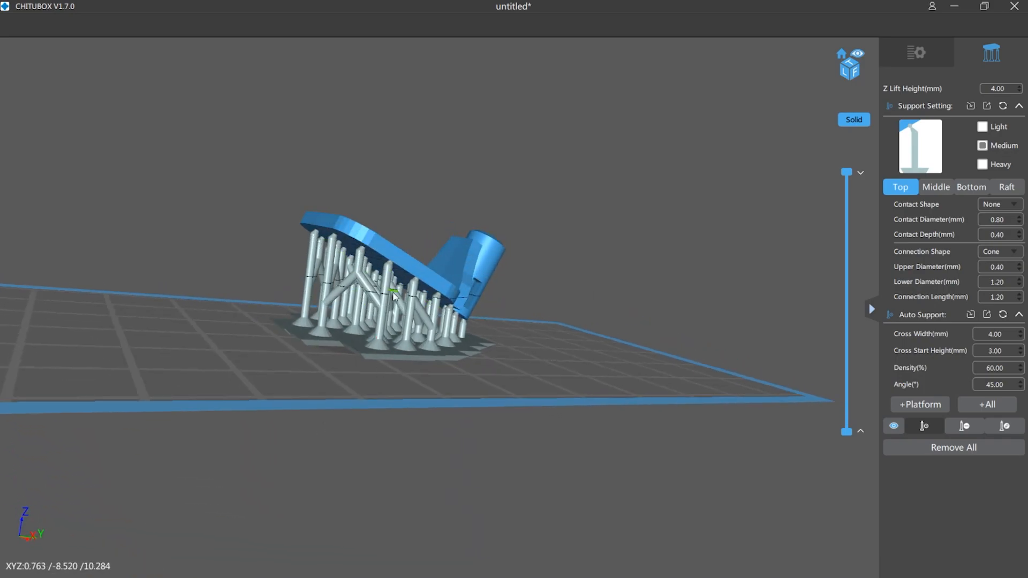
right_click_drag(458, 307, 604, 349)
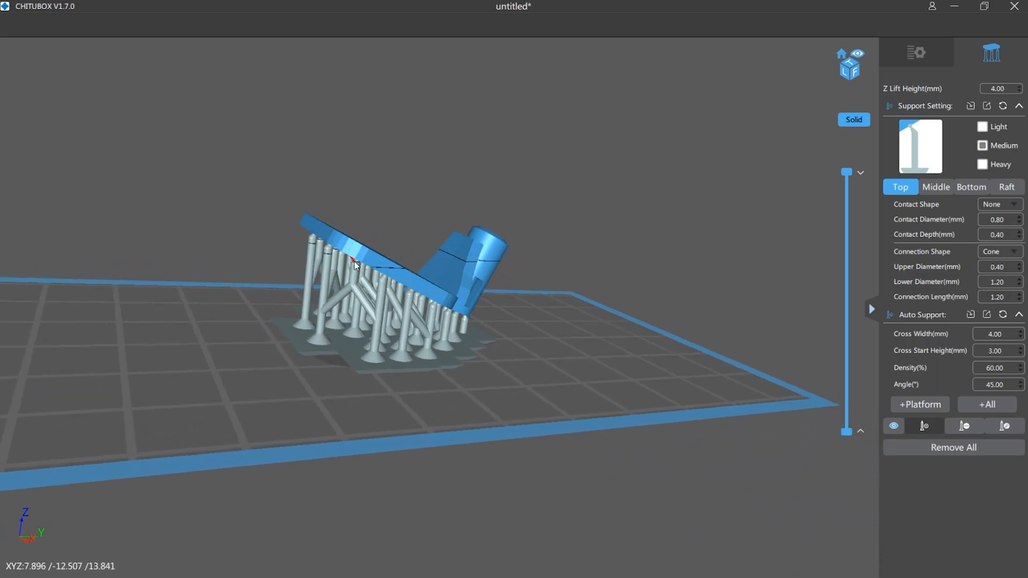
right_click_drag(316, 382, 408, 376)
right_click_drag(408, 425, 546, 453)
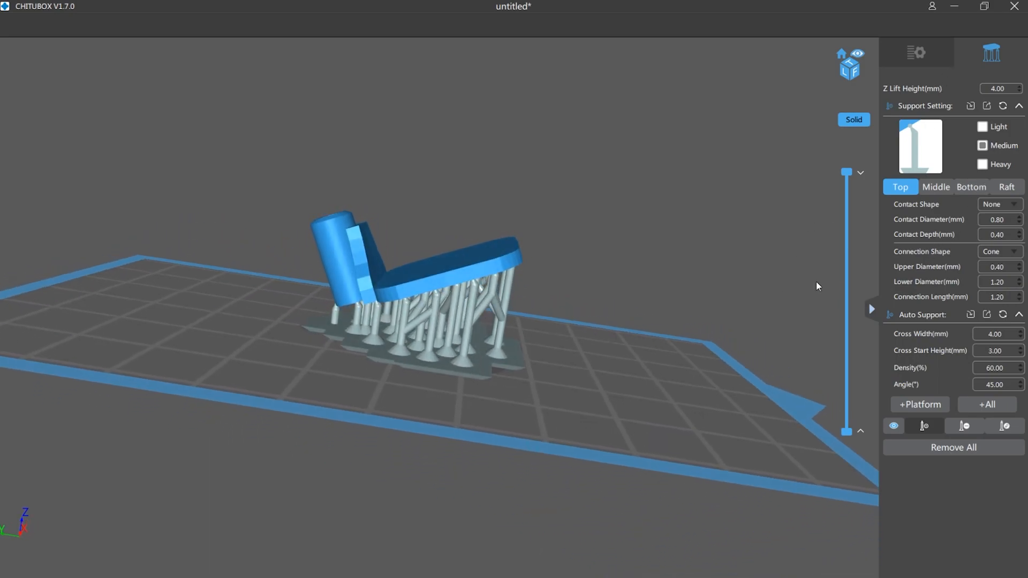
right_click_drag(441, 319, 734, 324)
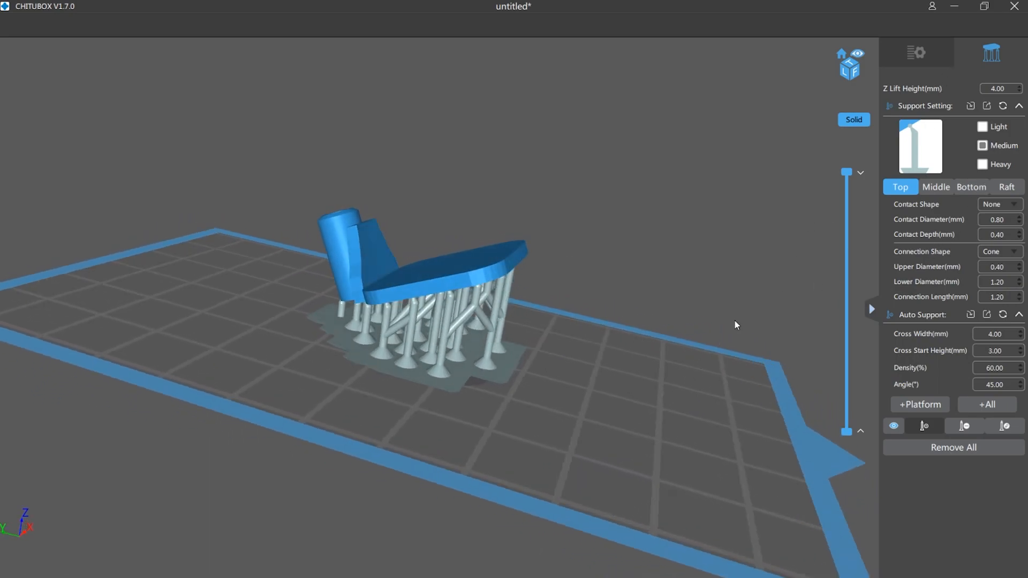
Step: Slice the supported receiver mount and preview its layers from the top down to the base and back up
left_click(932, 56)
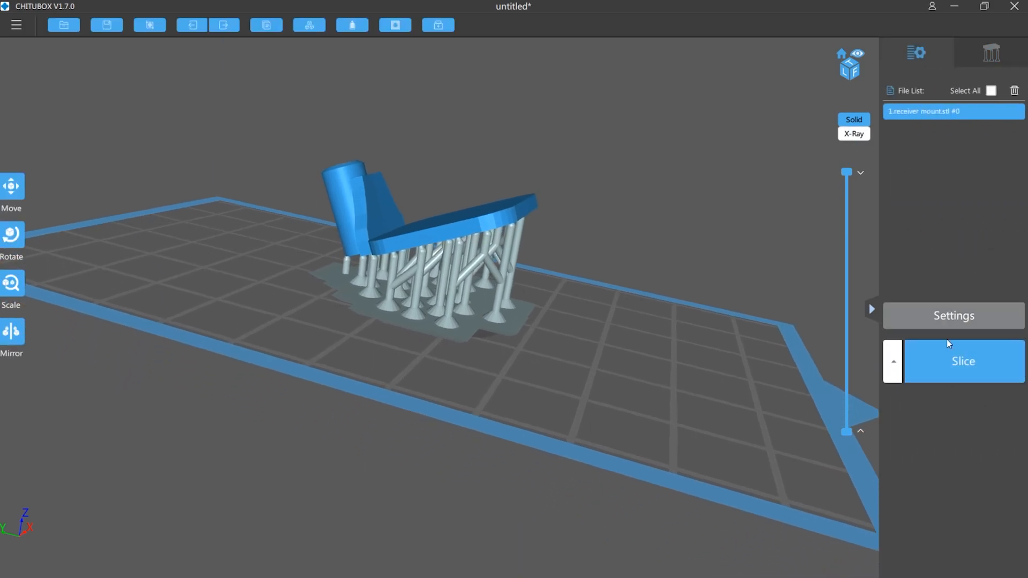
left_click(959, 365)
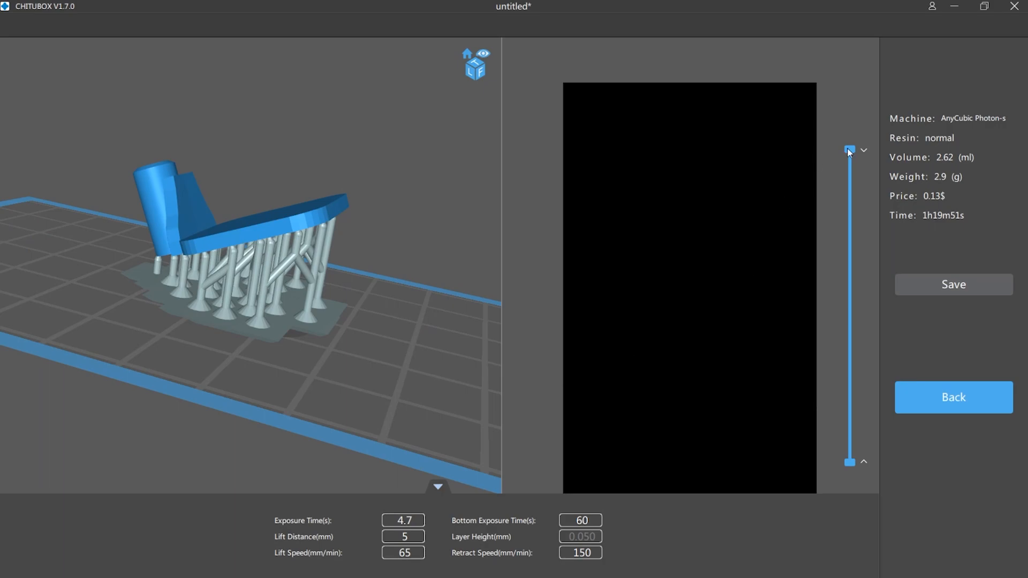
left_click_drag(850, 149, 845, 546)
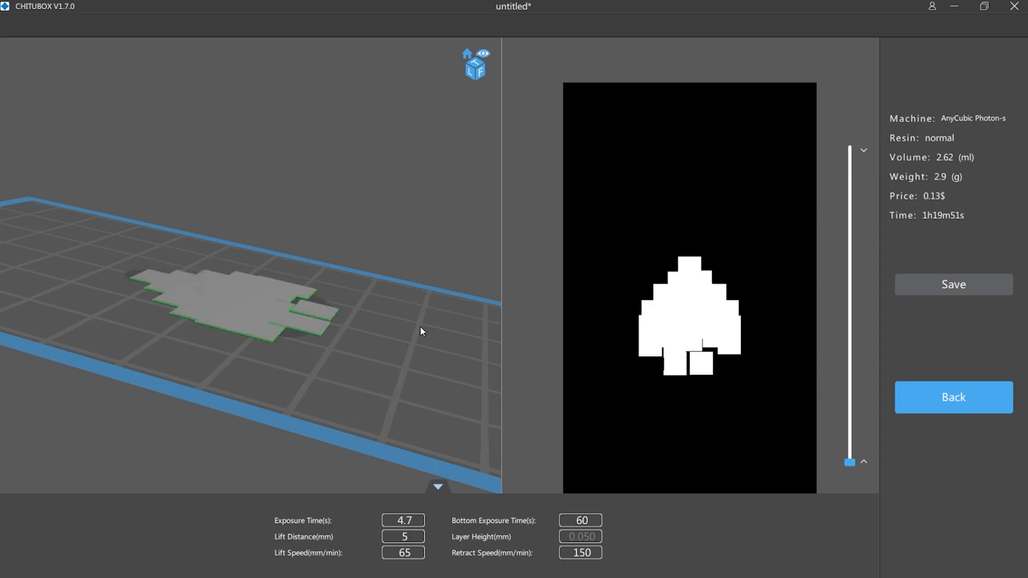
left_click_drag(851, 462, 828, 66)
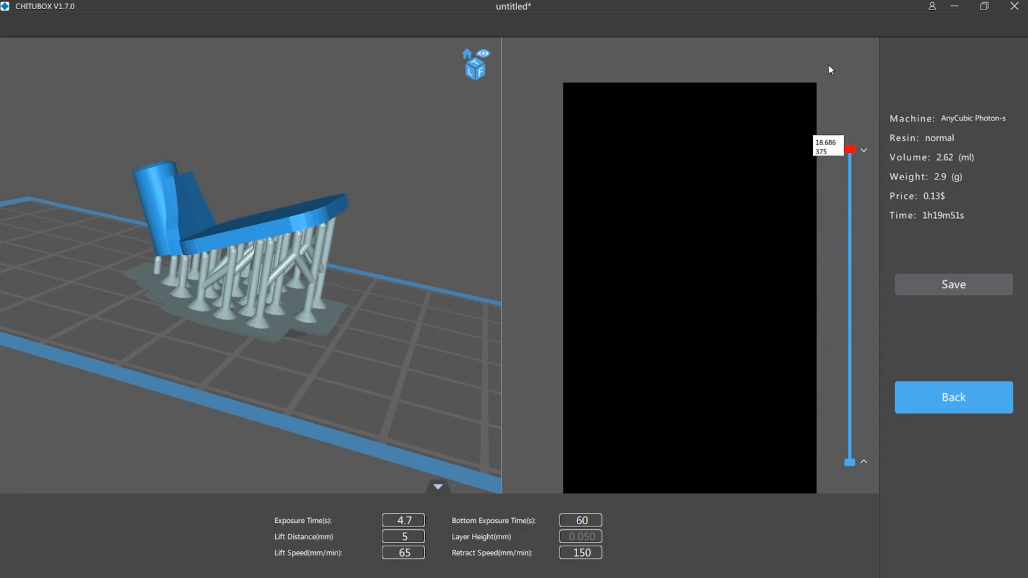
right_click_drag(432, 231, 387, 235)
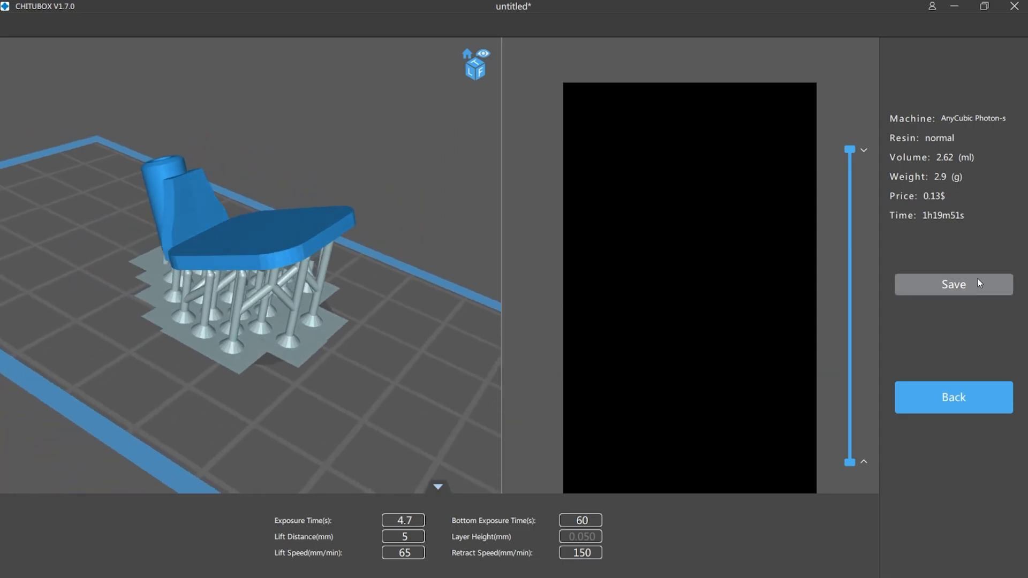